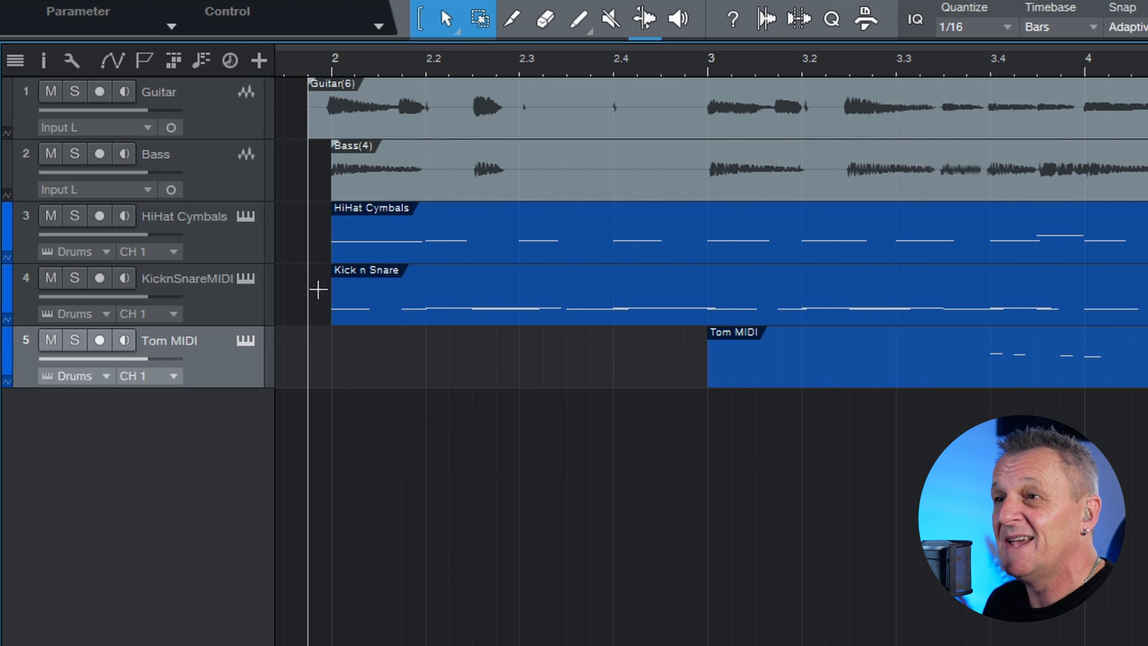
Step: Select the HiHat Cymbals, KicknSnareMIDI and Tom MIDI tracks one after another in the track list
click(222, 239)
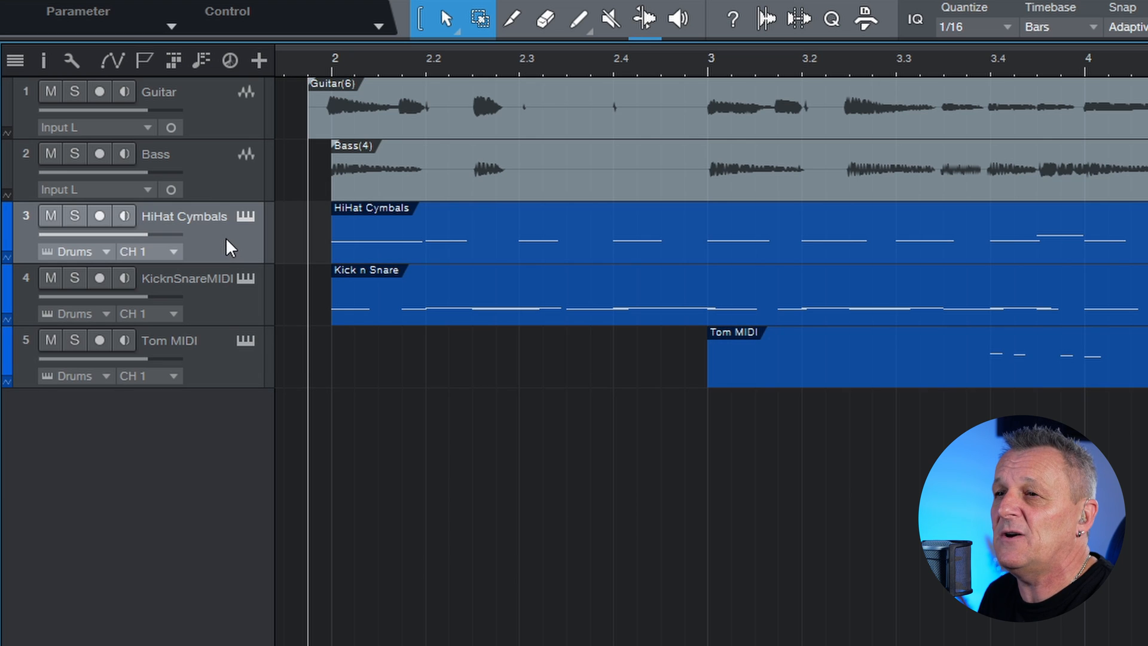
click(221, 304)
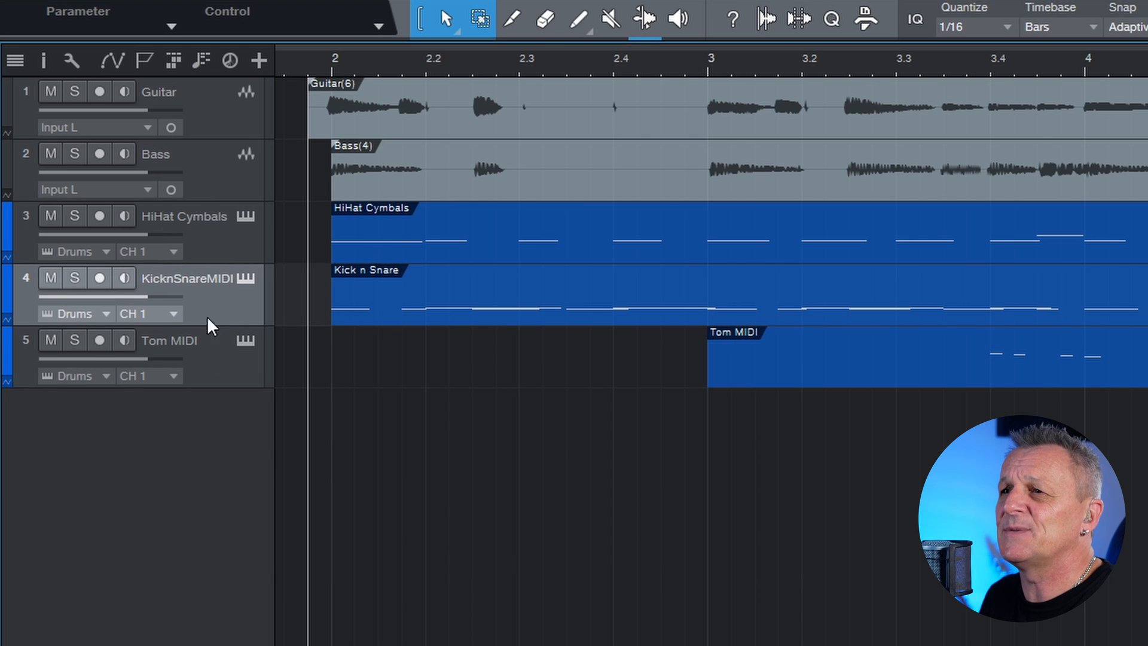
click(222, 362)
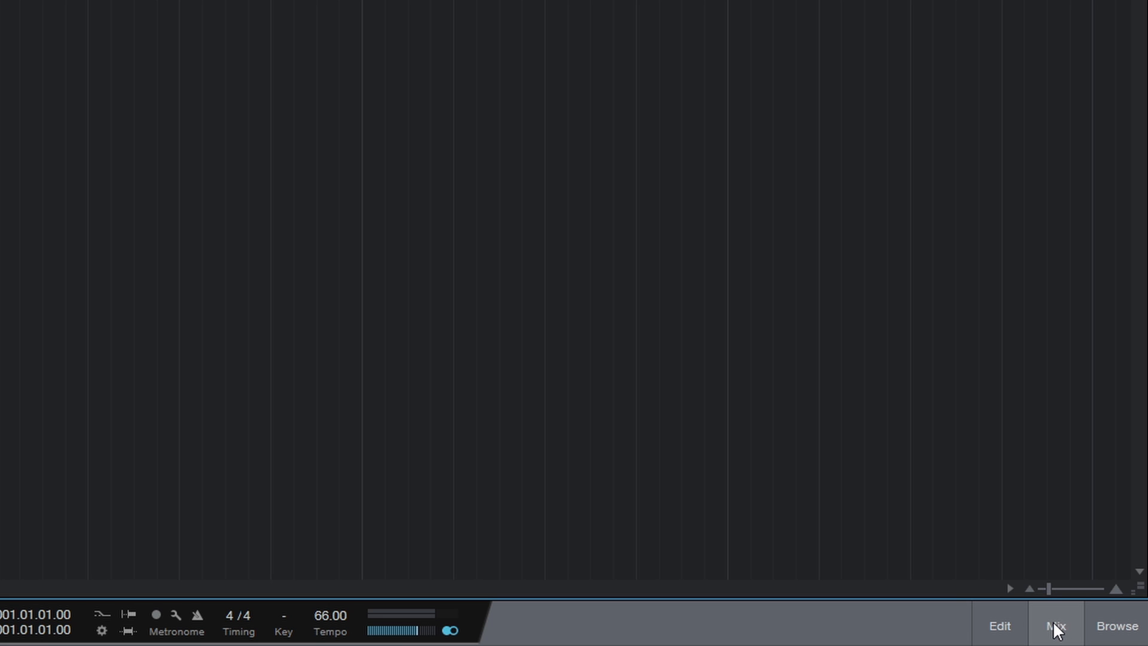
Step: Show the mix console below the arrangement and increase its height to make room for the channel sends
click(1056, 625)
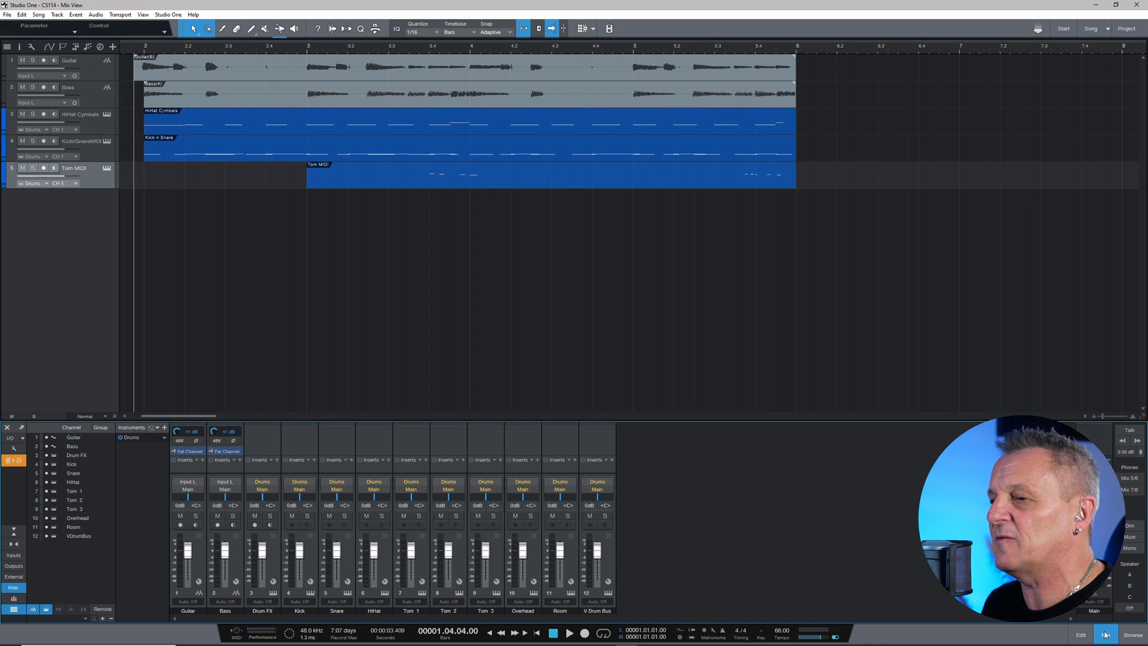
click(1105, 635)
click(1106, 636)
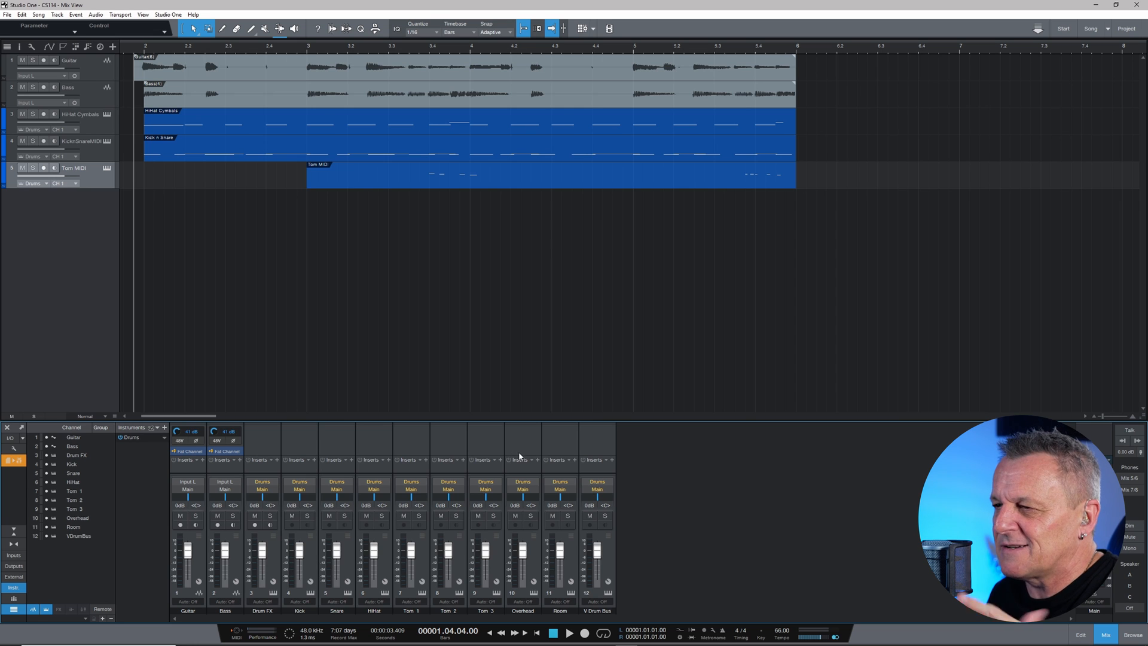
drag(676, 421, 674, 359)
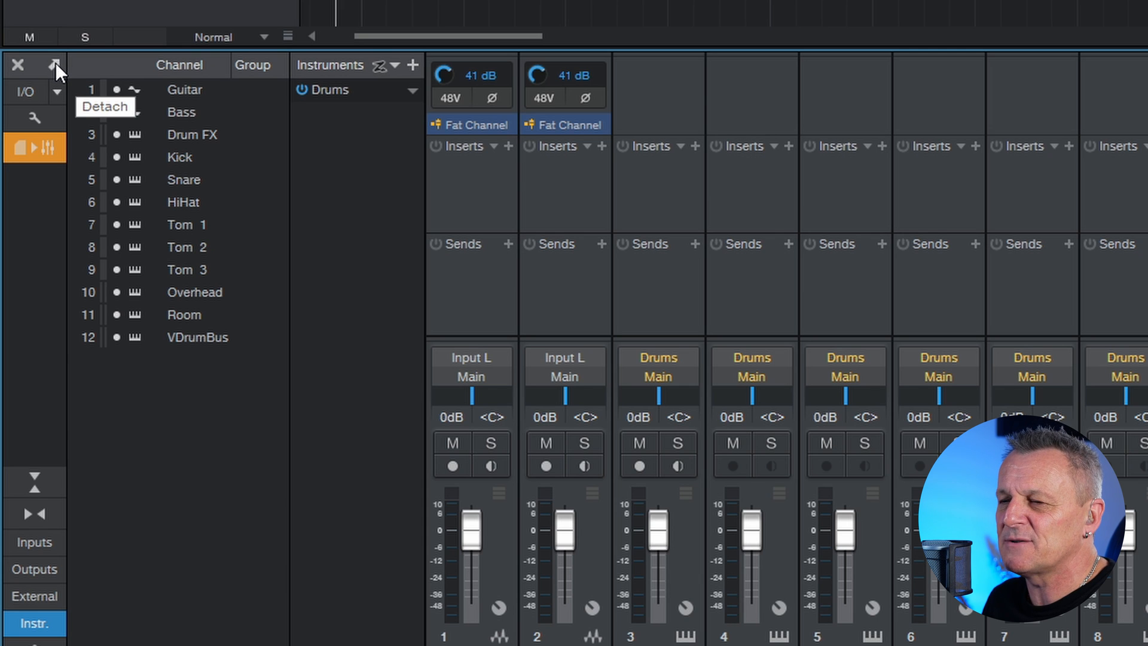
Step: Detach the mix console into its own window and maximize it to fill the screen
click(55, 63)
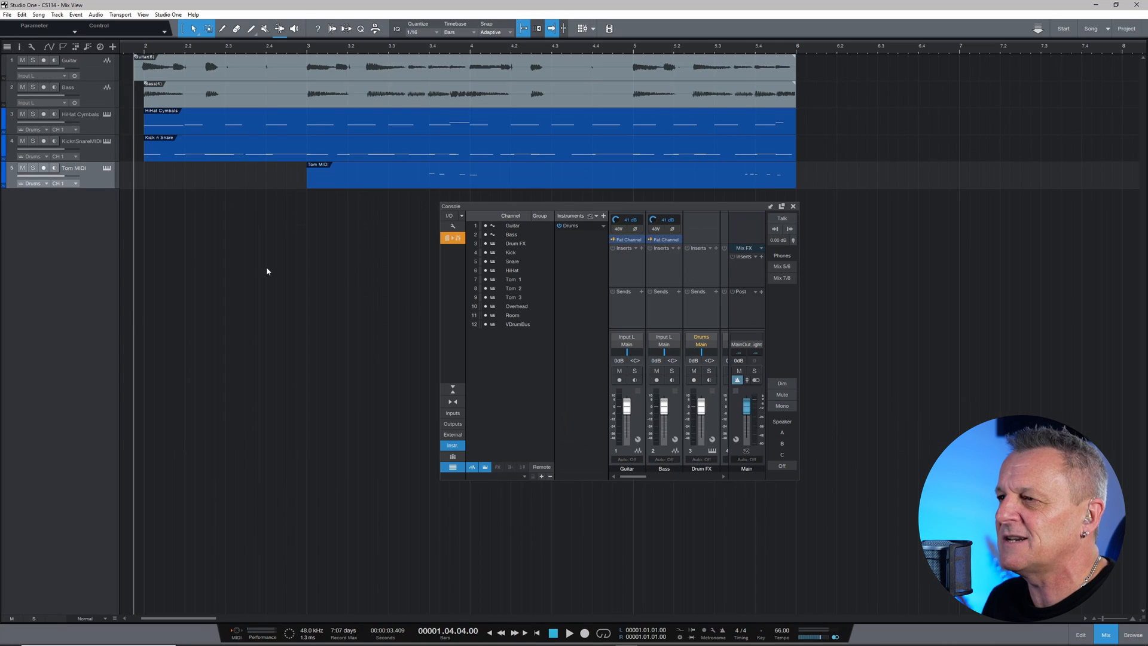
drag(607, 206, 428, 239)
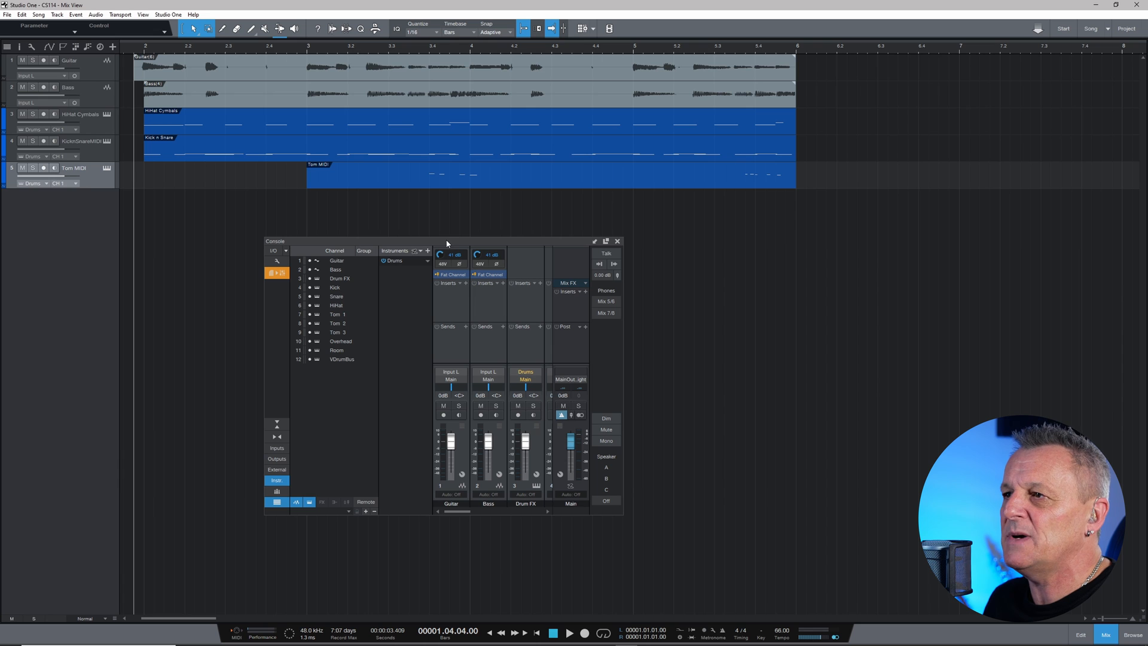
double_click(450, 241)
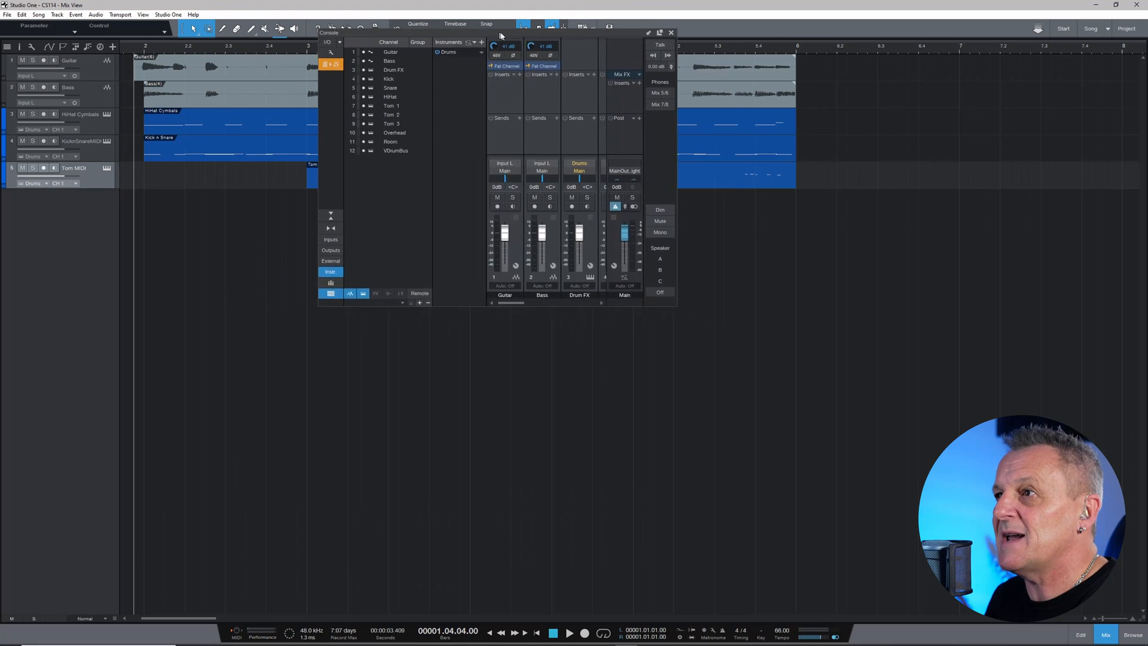
drag(502, 34, 534, 219)
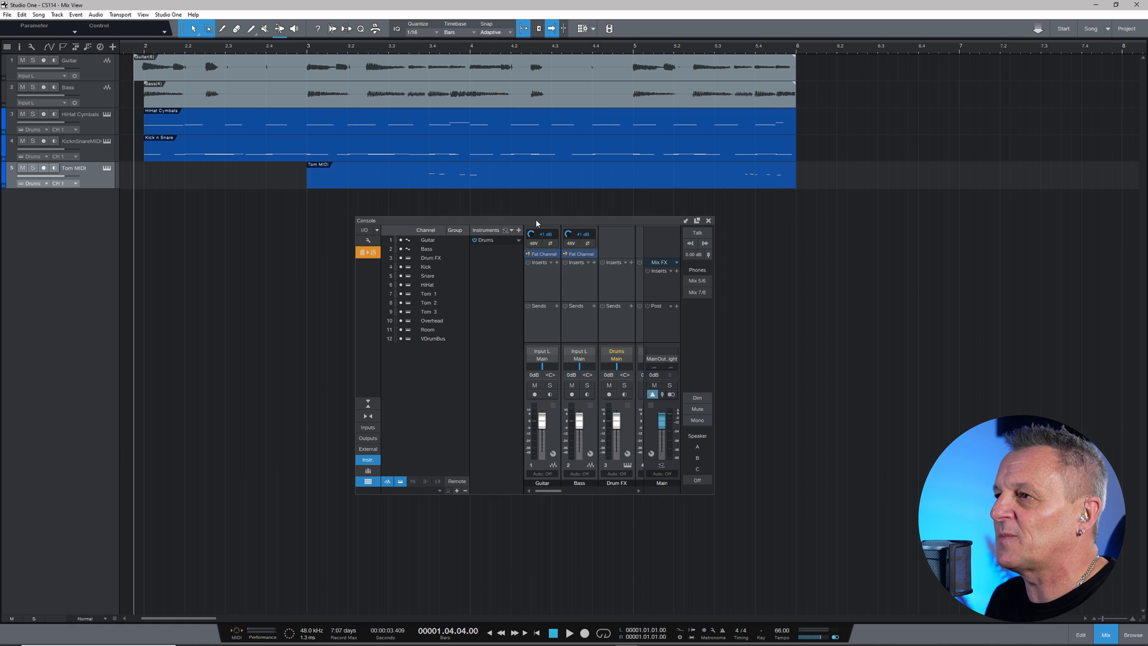
double_click(536, 220)
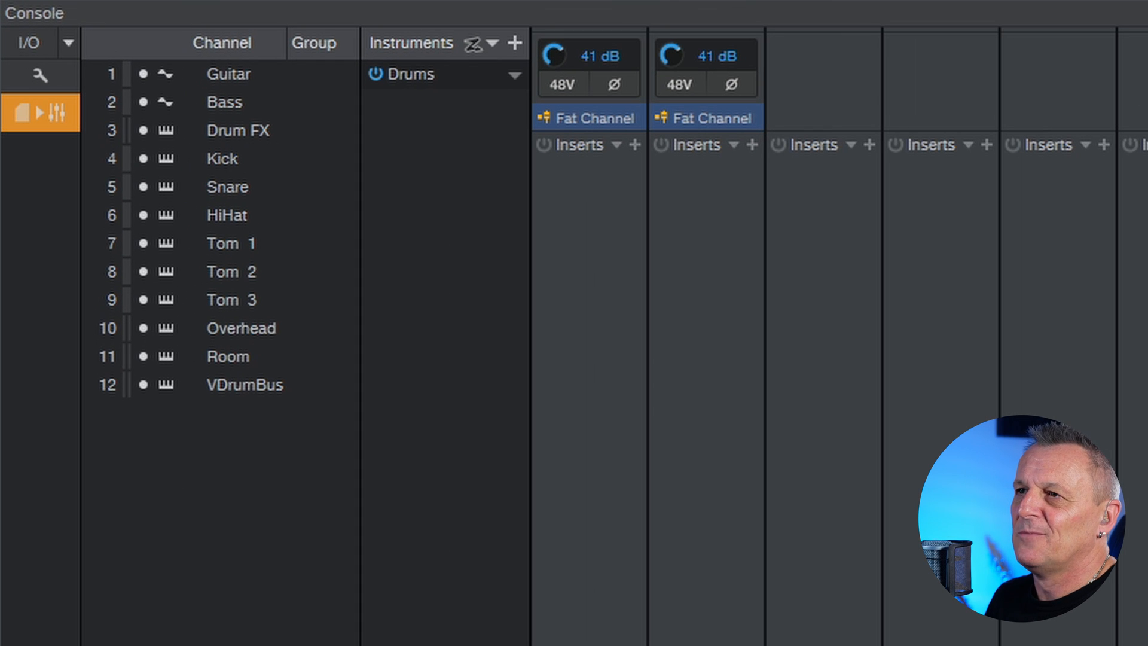
Step: Inspect the Drums instrument's plug-in window and its expanded list of outputs, closing both again
click(416, 75)
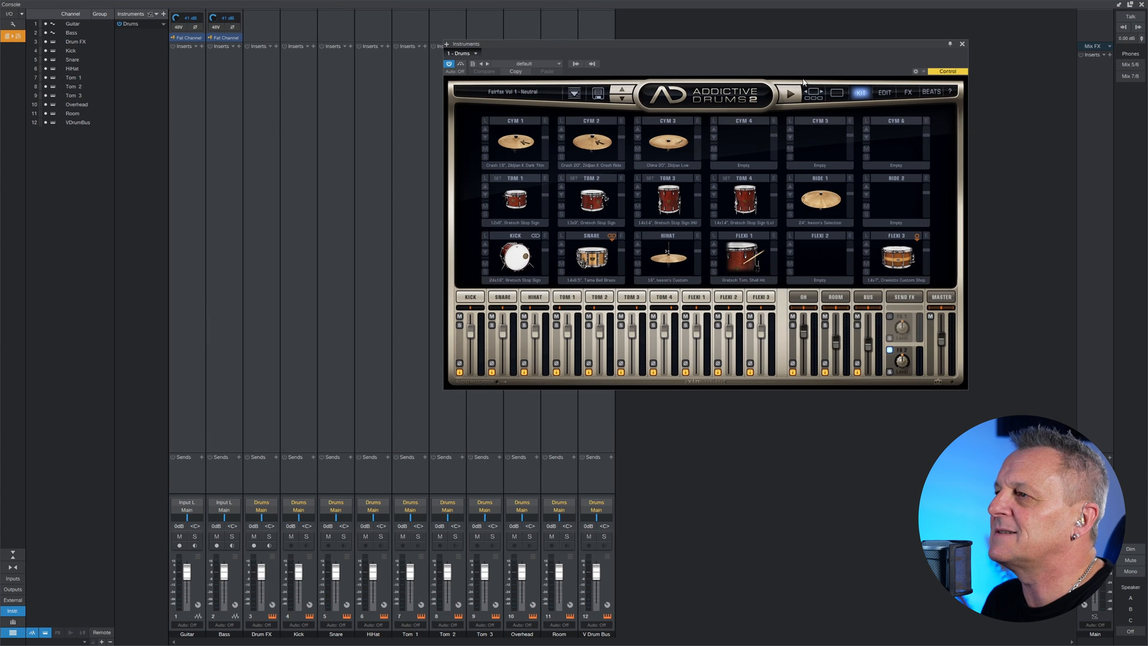
click(962, 45)
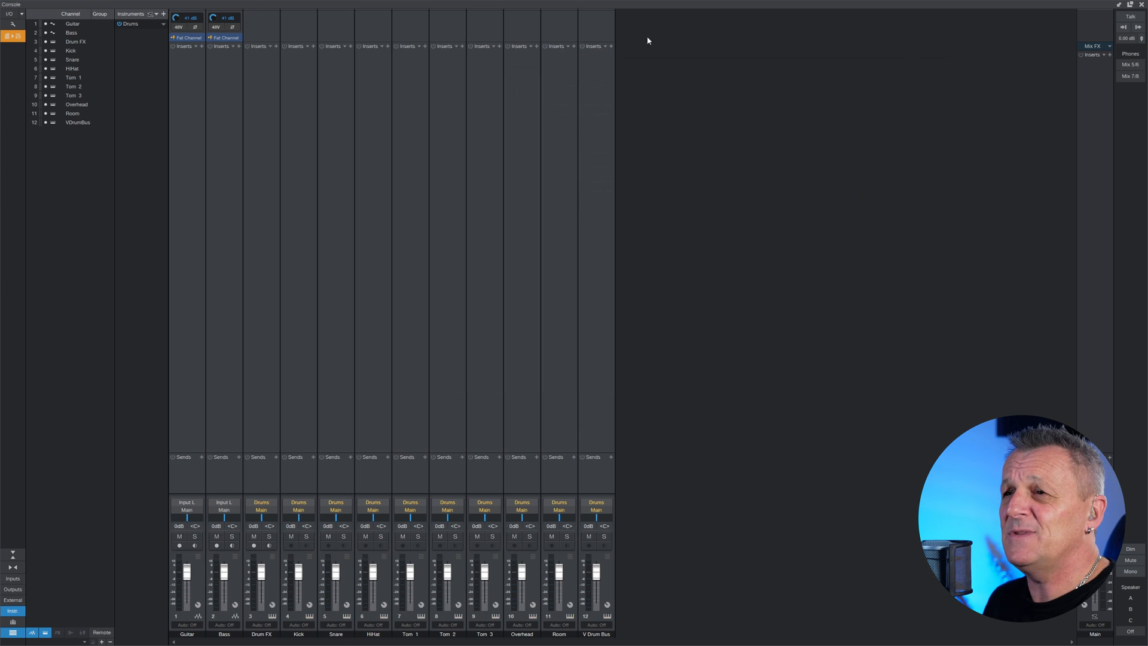
click(163, 25)
click(180, 45)
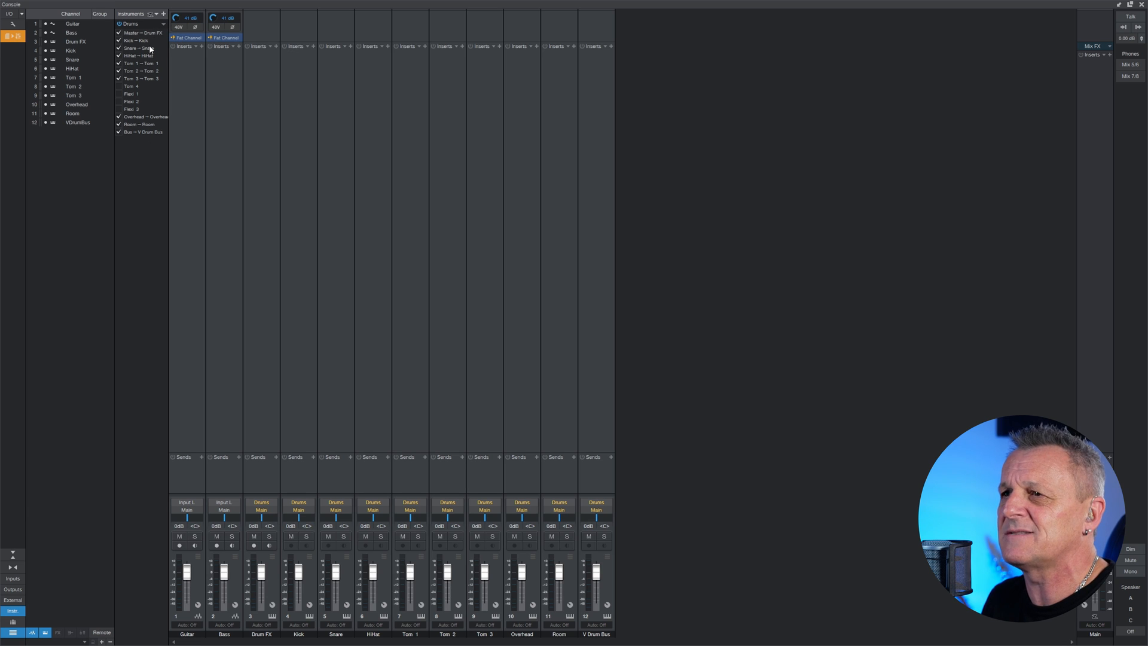
click(163, 25)
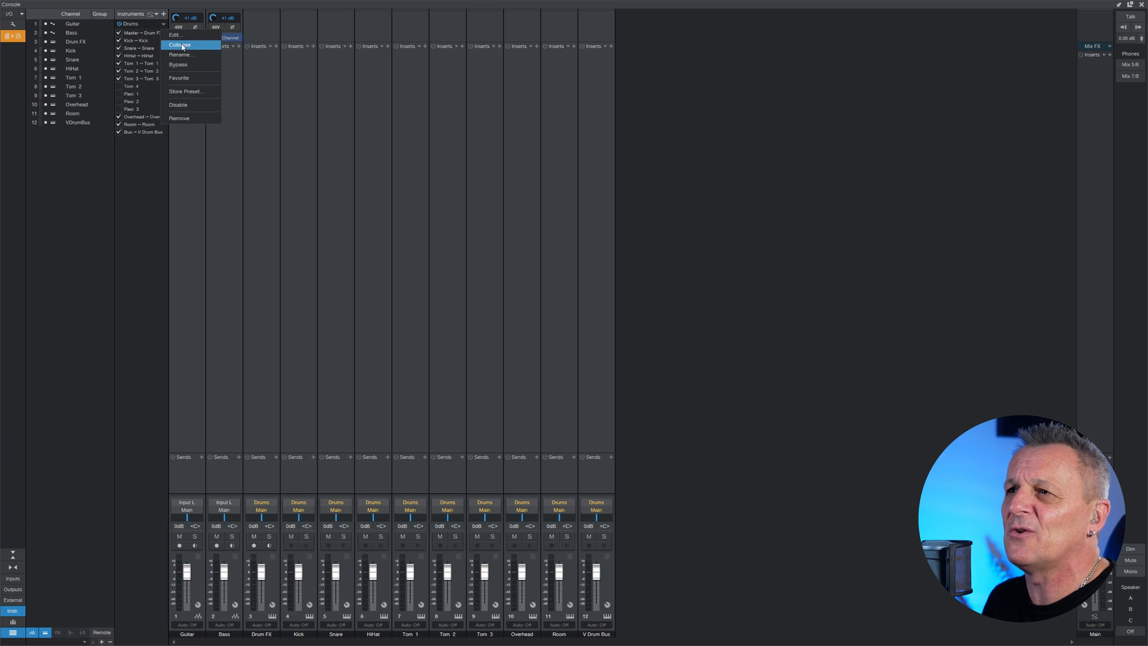
click(179, 45)
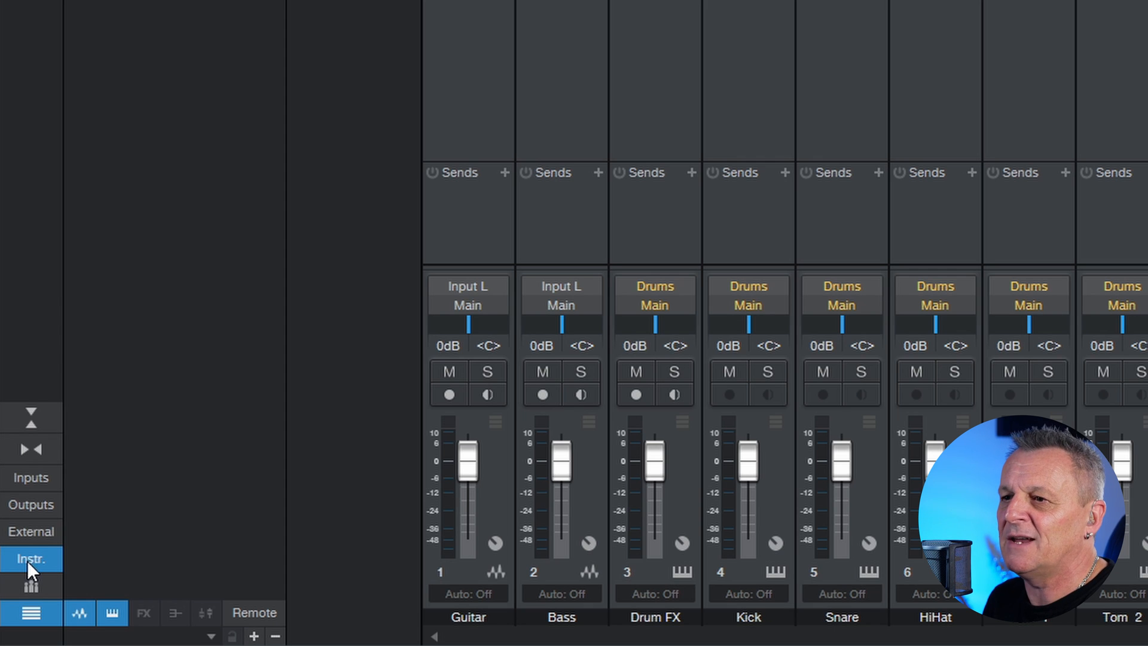
Step: Hide the console's instruments list and toggle the Snare channel's visibility off and on again
click(27, 562)
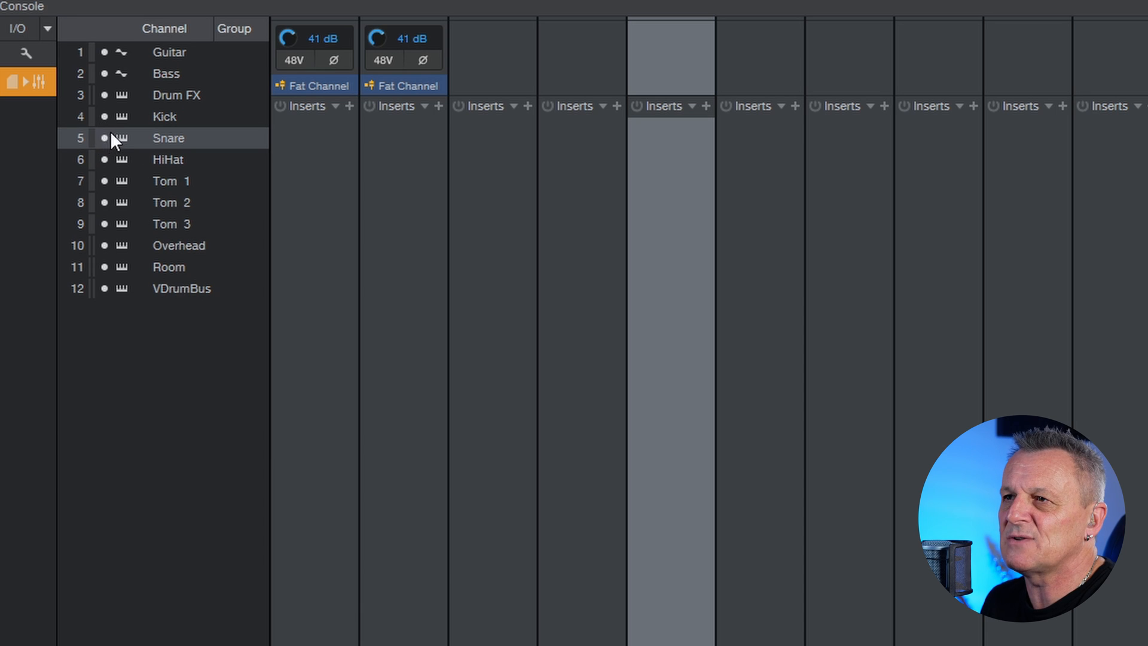
mouse_move(103, 135)
mouse_down()
mouse_move(106, 200)
mouse_move(106, 136)
mouse_up()
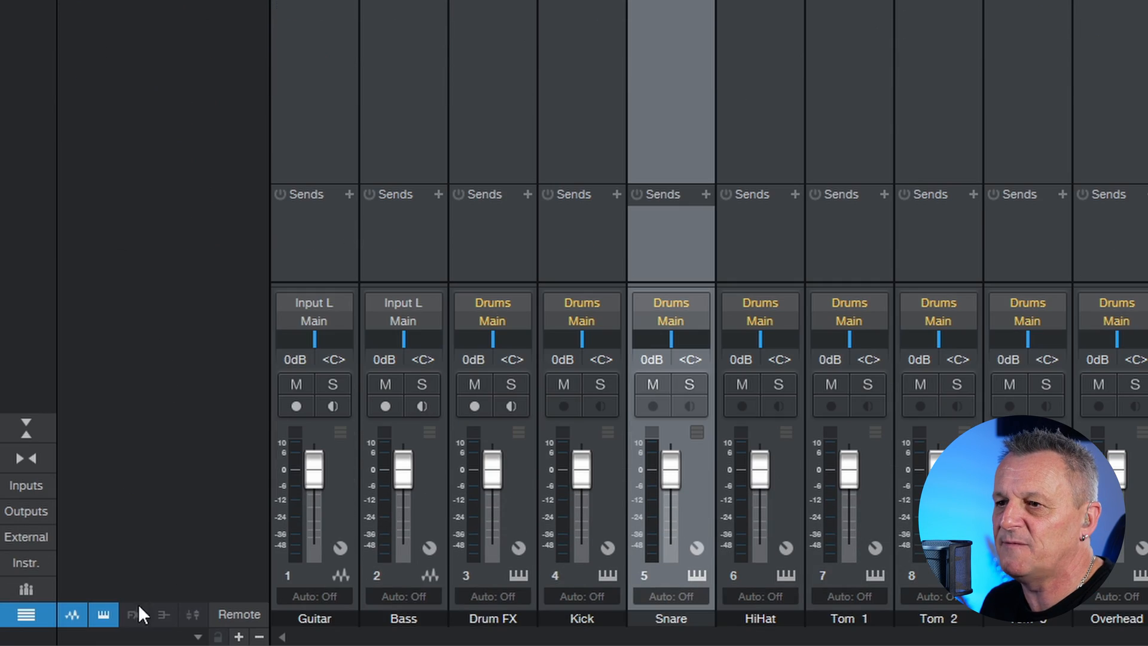
Step: Hide and restore all audio channels in the console, and do the same for the instrument channels
click(73, 615)
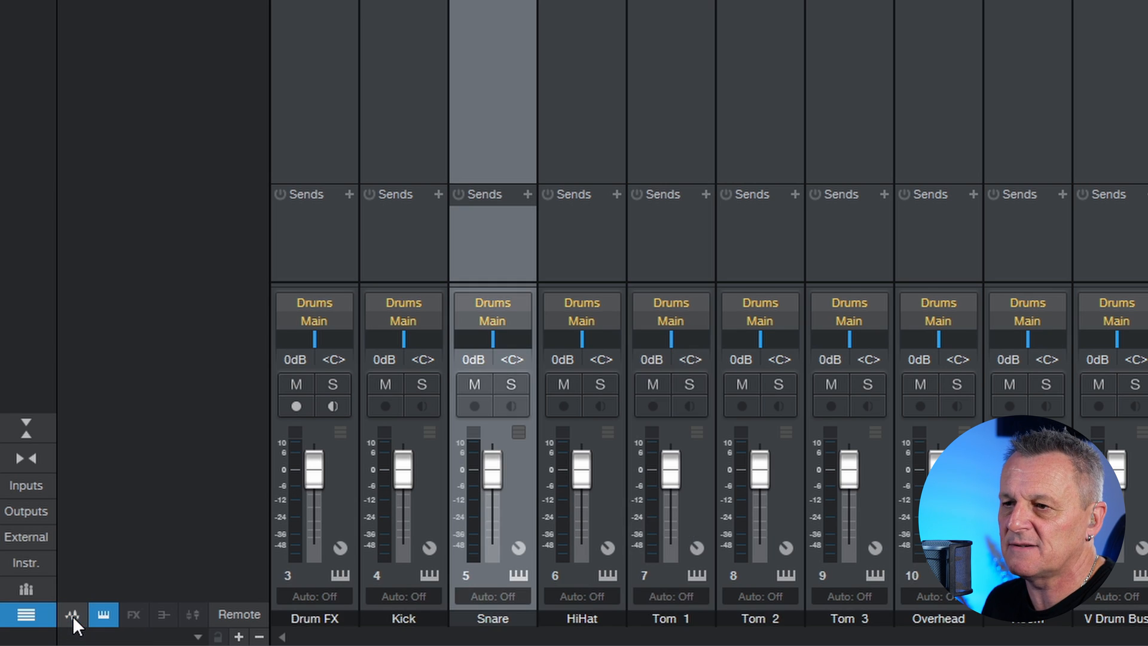
click(73, 616)
click(73, 616)
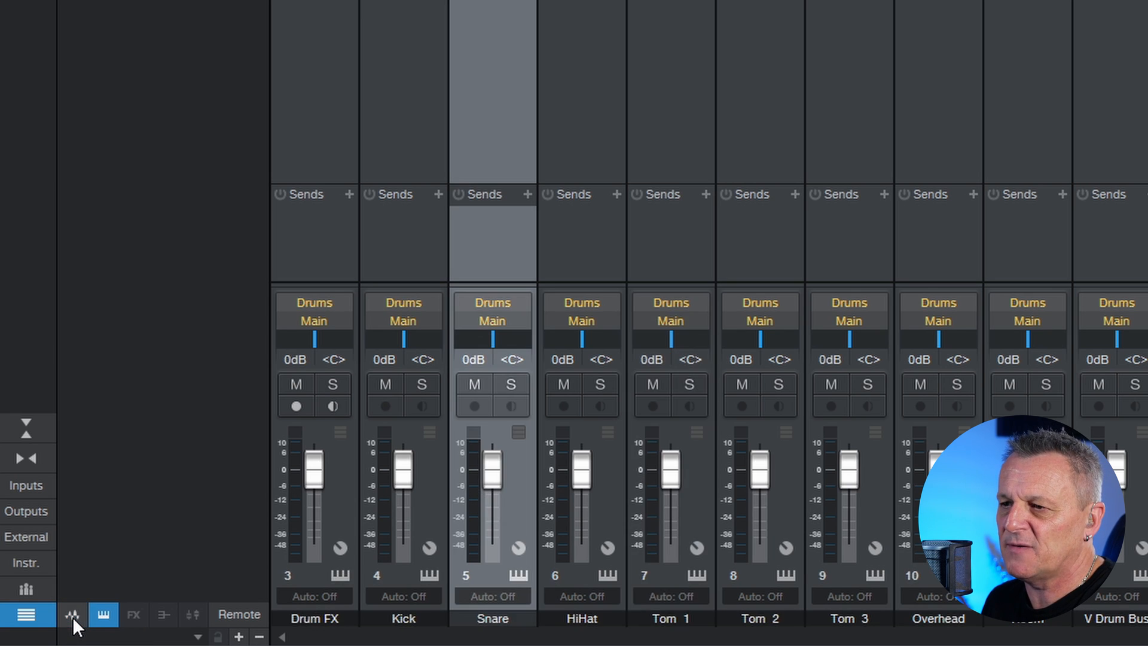
click(73, 616)
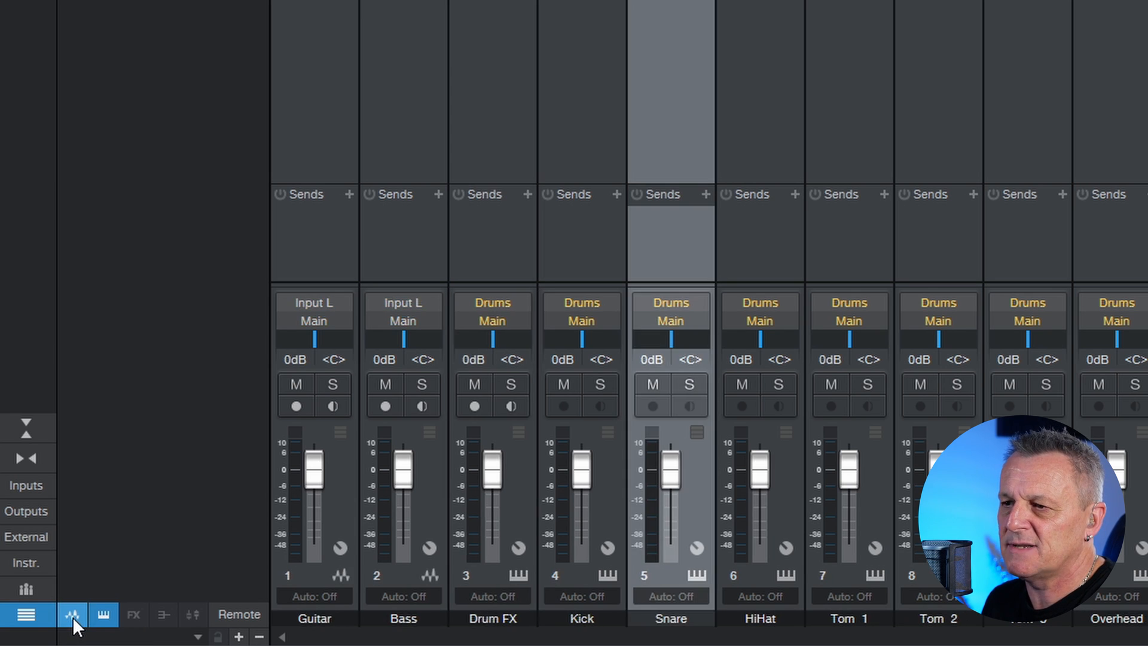
click(102, 614)
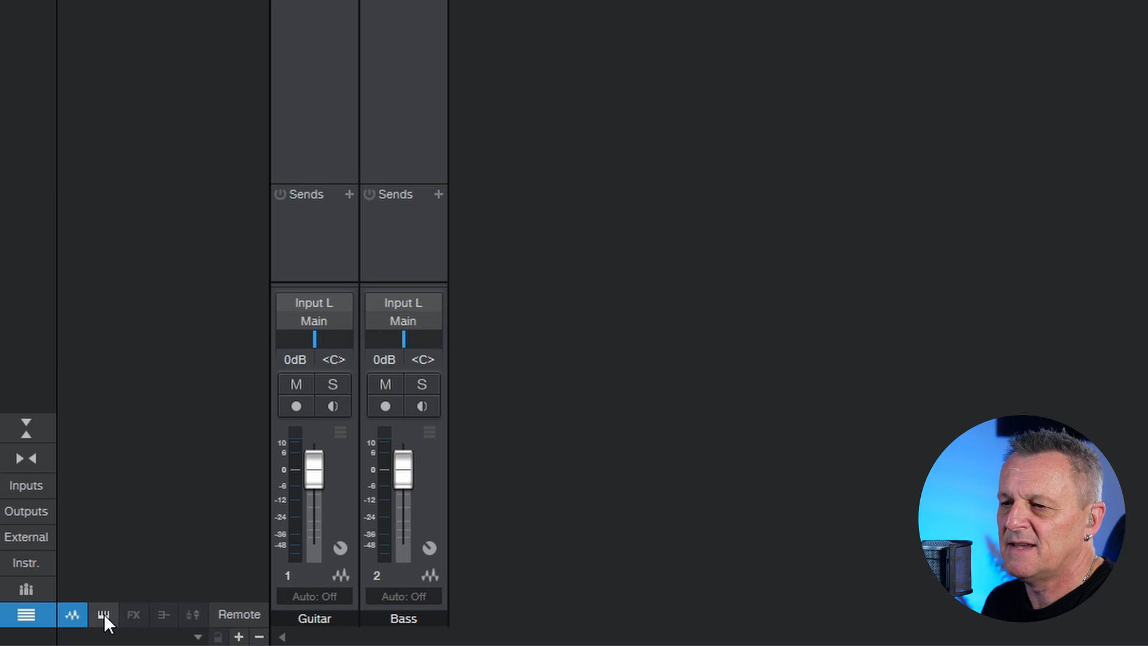
click(103, 615)
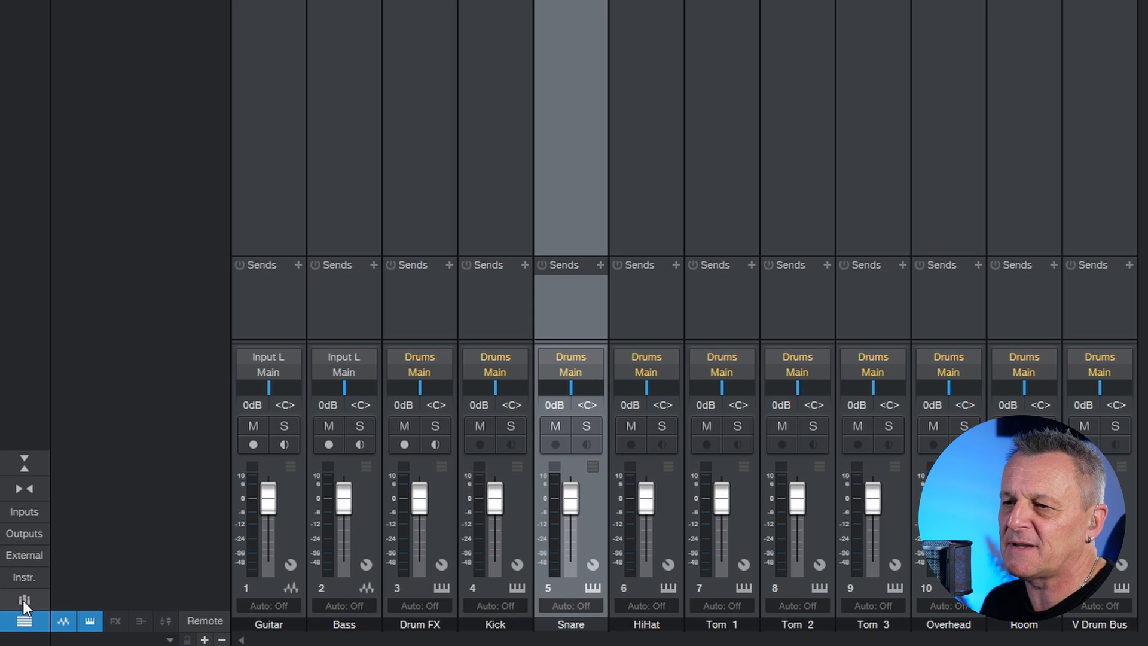
Step: Show the console's groups list briefly, and hide both it and the channel list
click(25, 601)
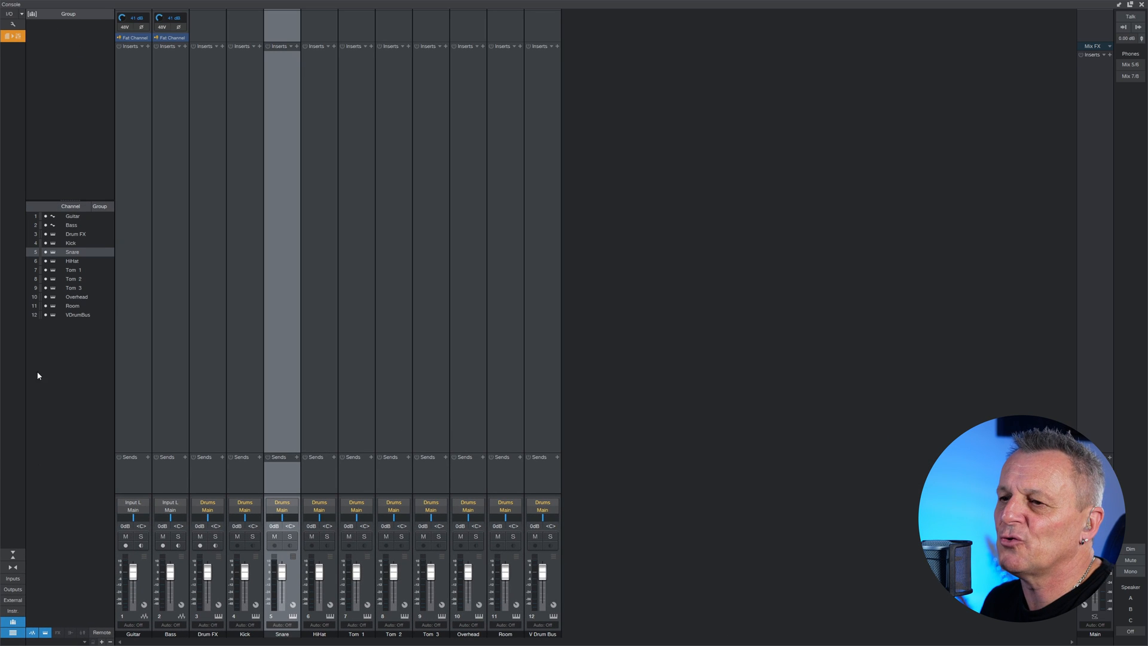
click(13, 623)
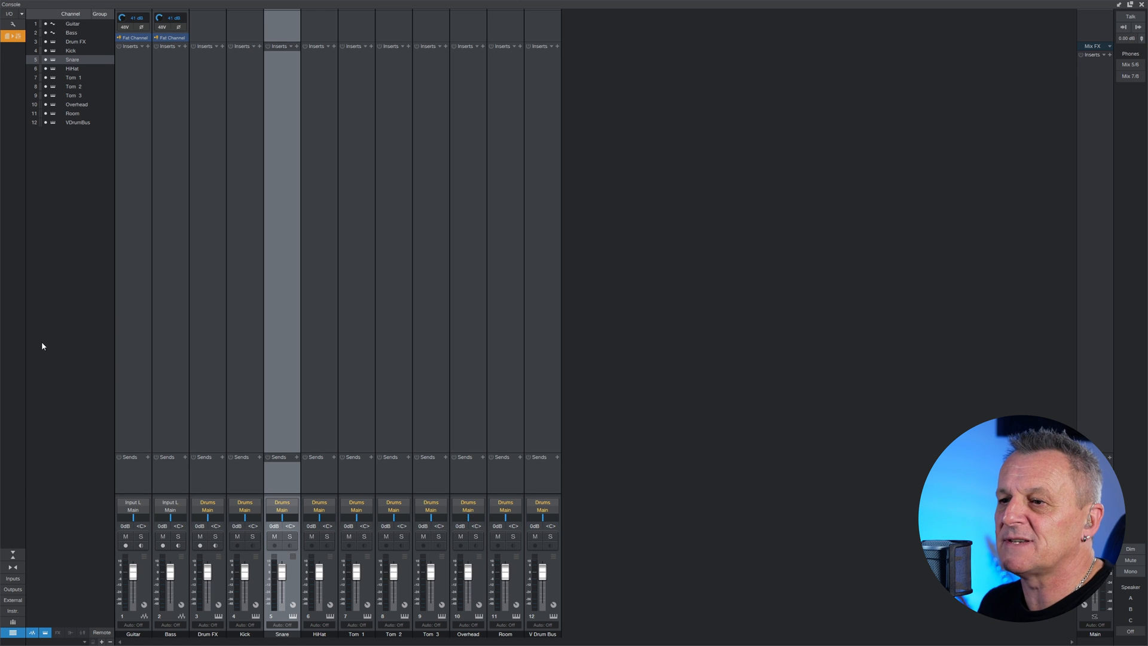
click(12, 635)
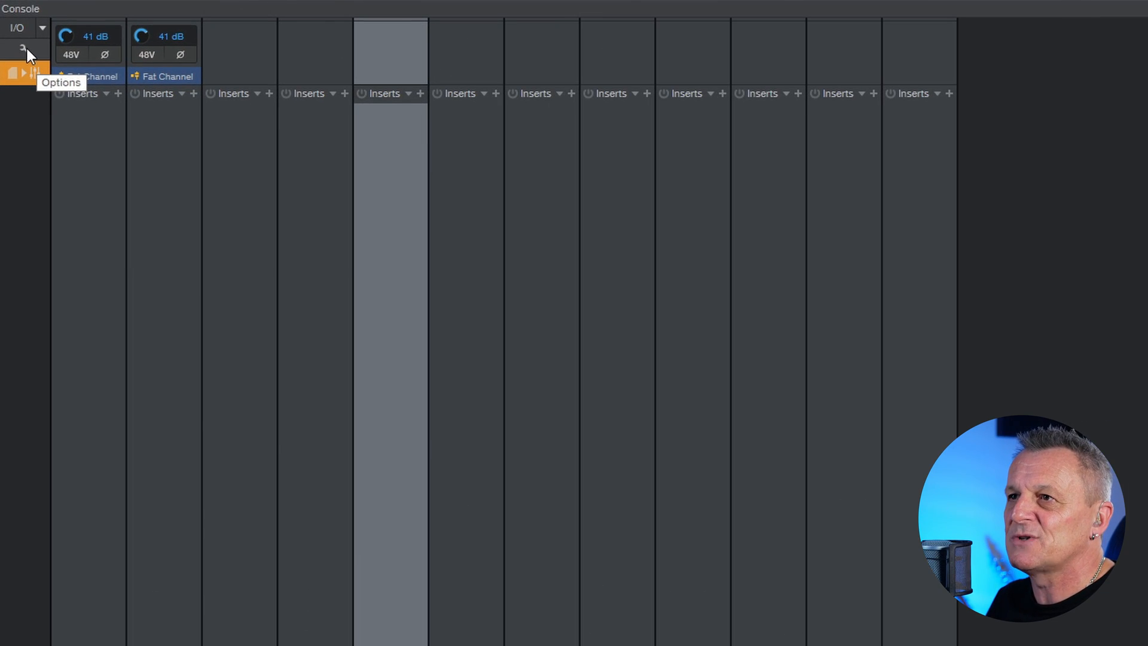
Step: Turn off the Audio device controls channel component in the console options and close the options
click(24, 48)
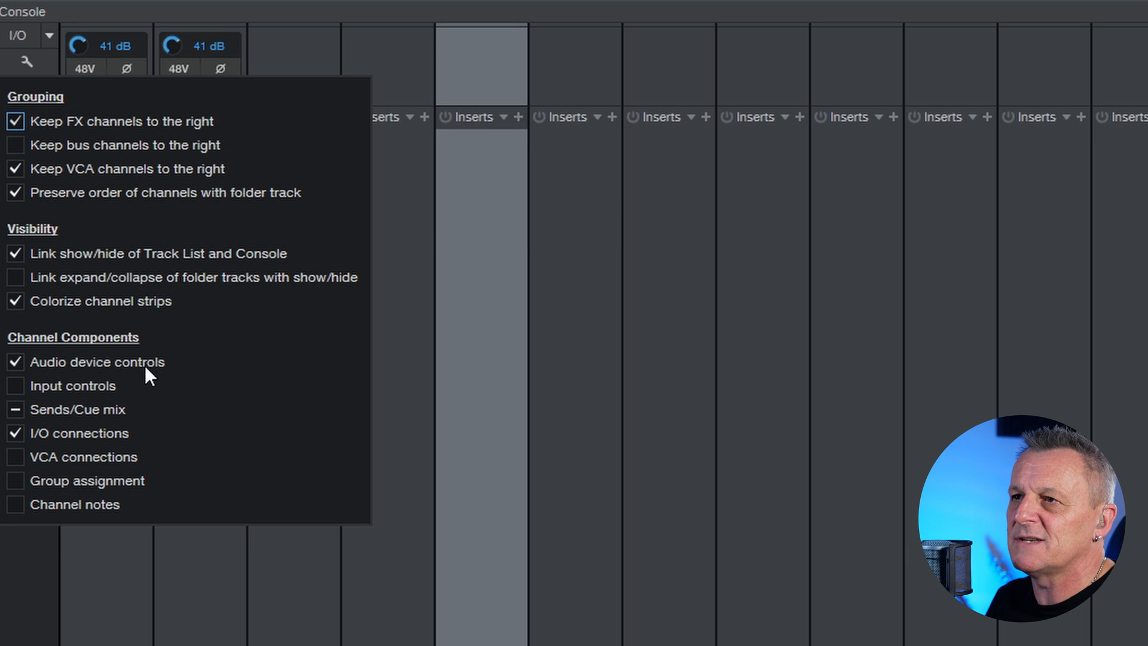
click(15, 361)
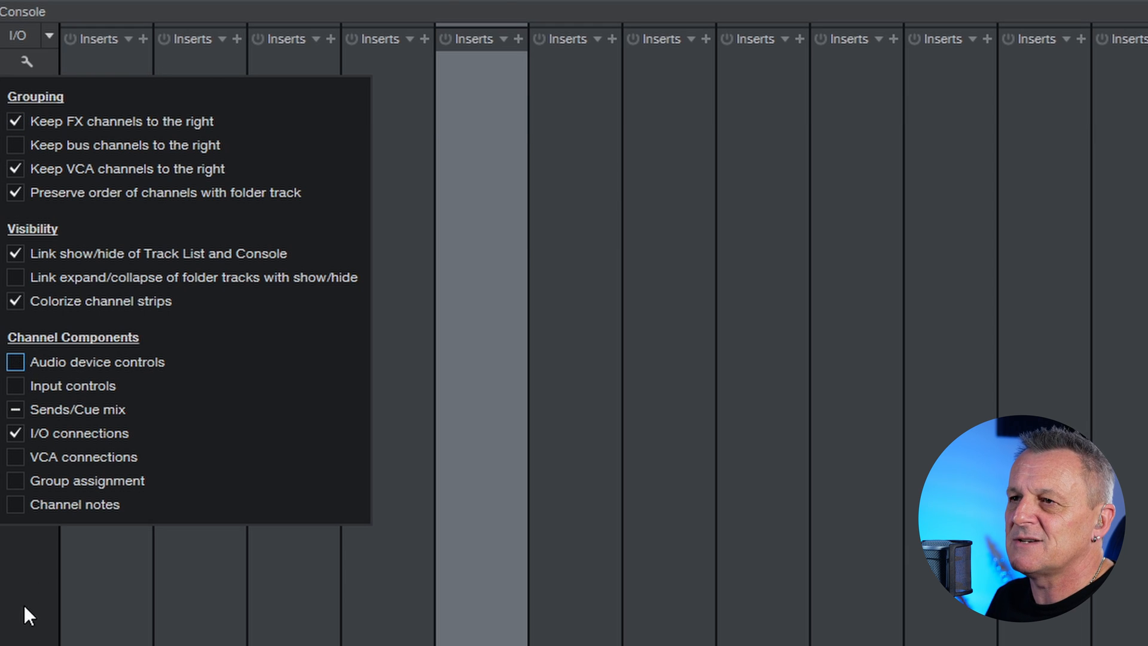
click(24, 605)
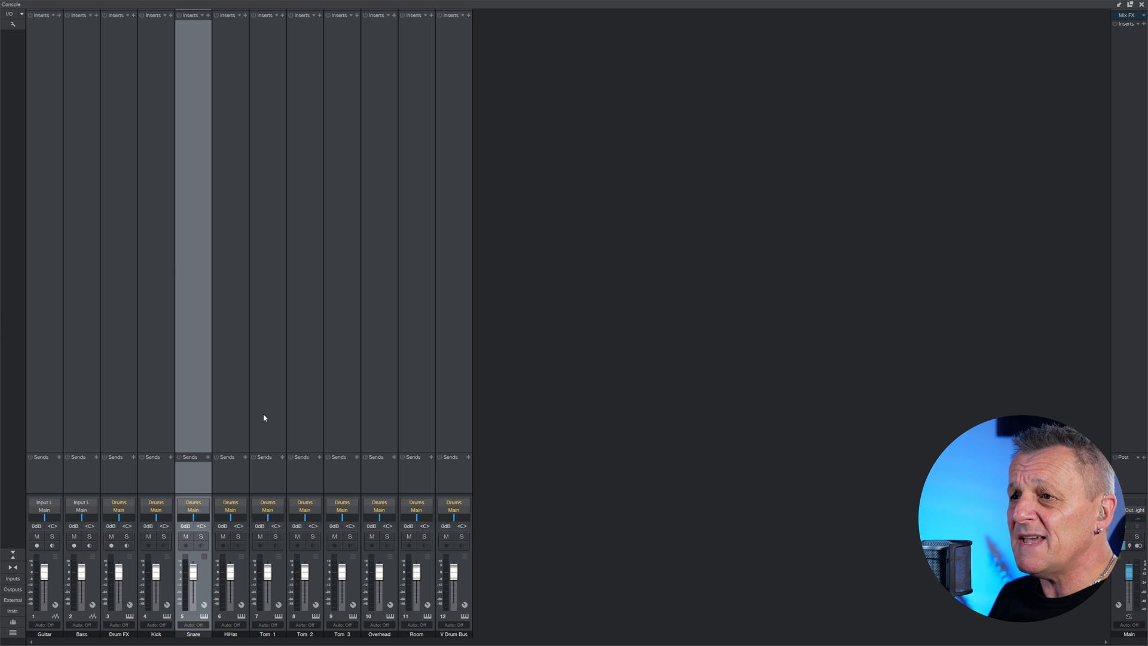
Step: Select individual console channels one after another from Guitar across the drum channels, ending on Tom 2
click(51, 374)
click(83, 370)
click(123, 368)
click(157, 365)
click(193, 361)
click(271, 358)
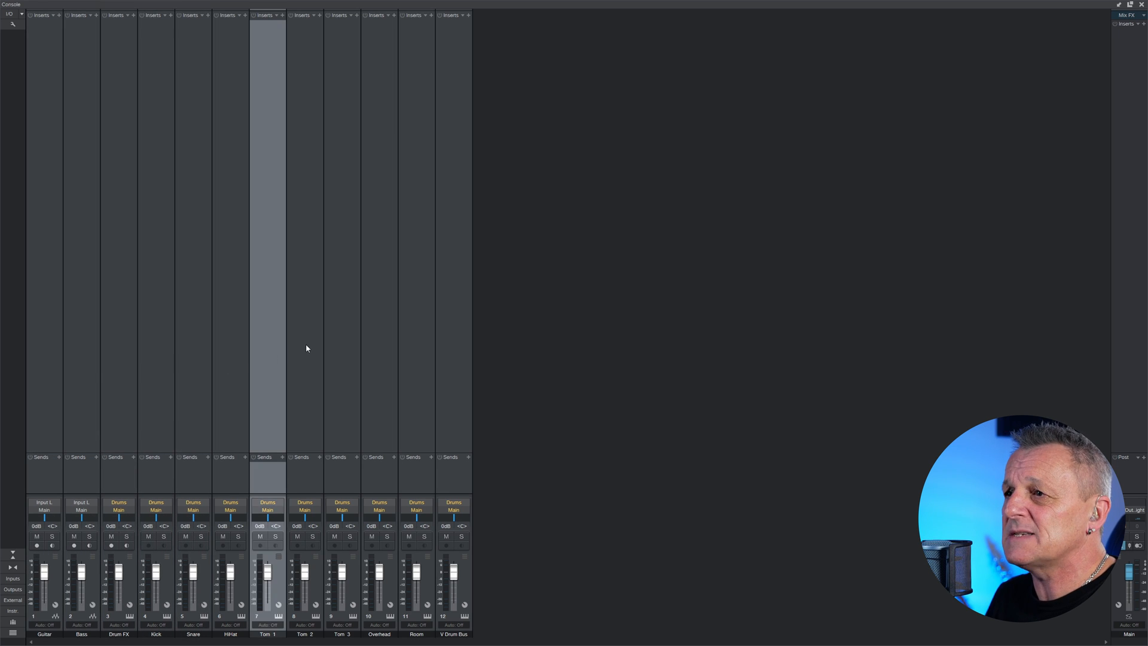
click(307, 344)
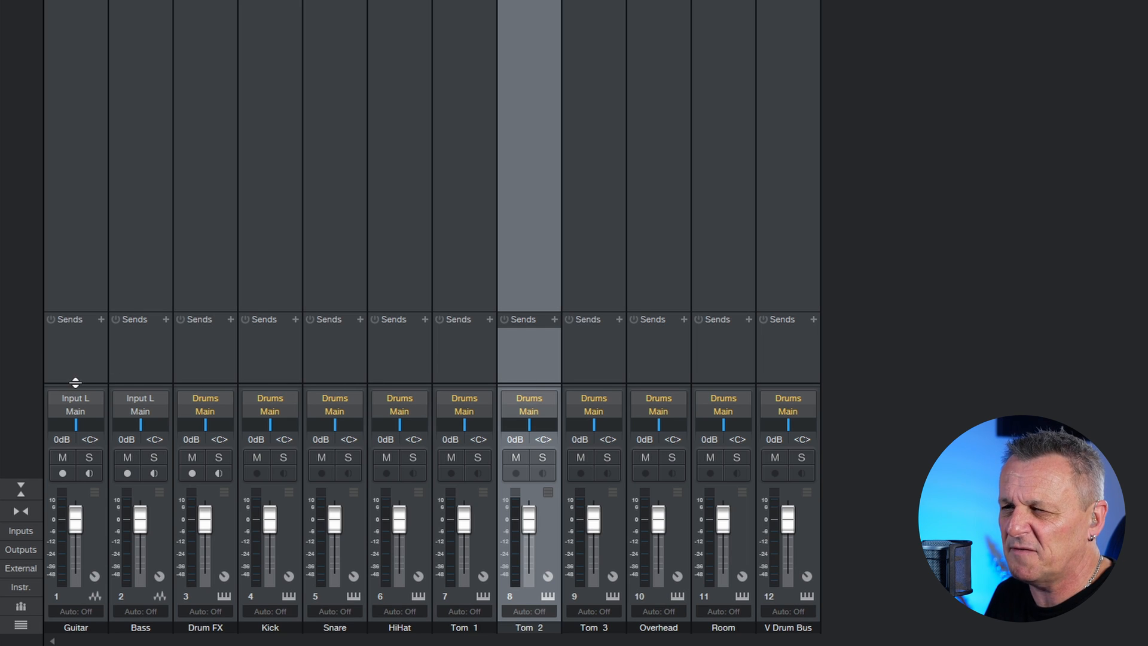
Step: Extend the console's fader area upward for longer faders and nudge the Guitar fader to +0.1 dB
drag(75, 384, 92, 131)
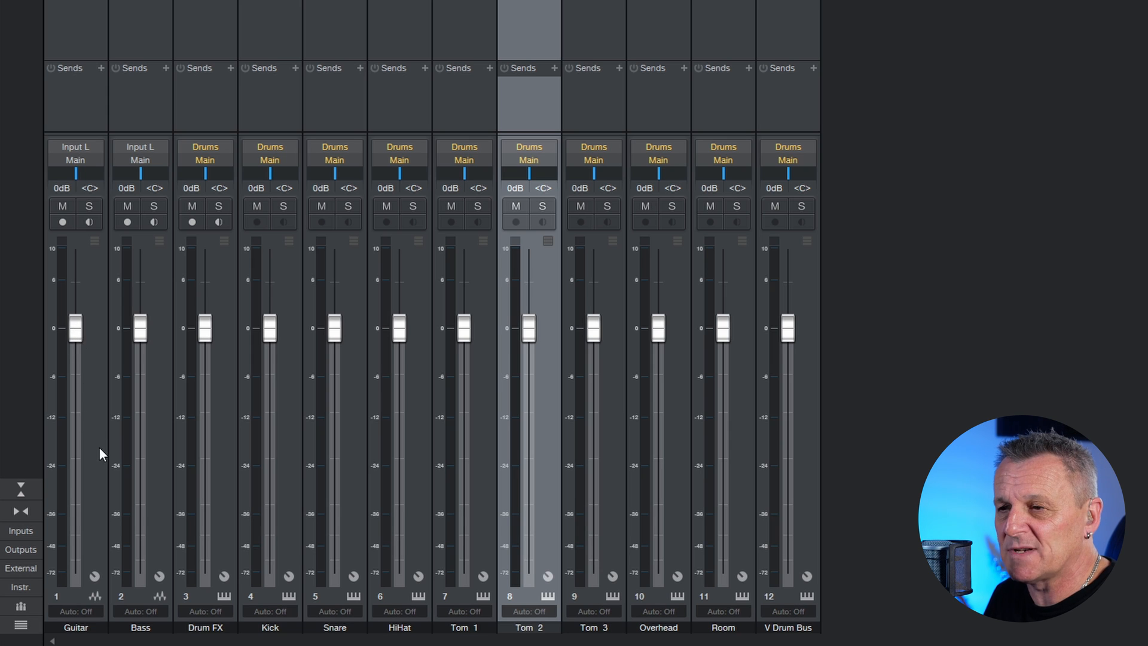
mouse_move(77, 332)
mouse_down()
mouse_move(79, 522)
mouse_move(74, 330)
mouse_up()
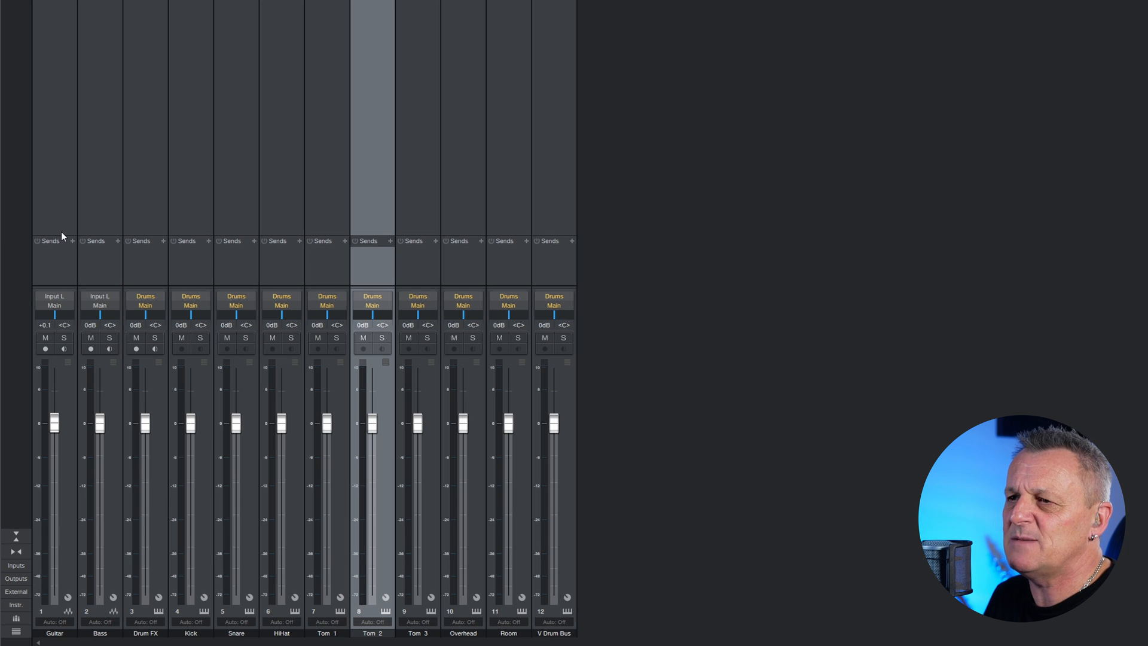
Step: Collapse the sends area of the channels and expand it again to a taller height
drag(64, 235, 72, 293)
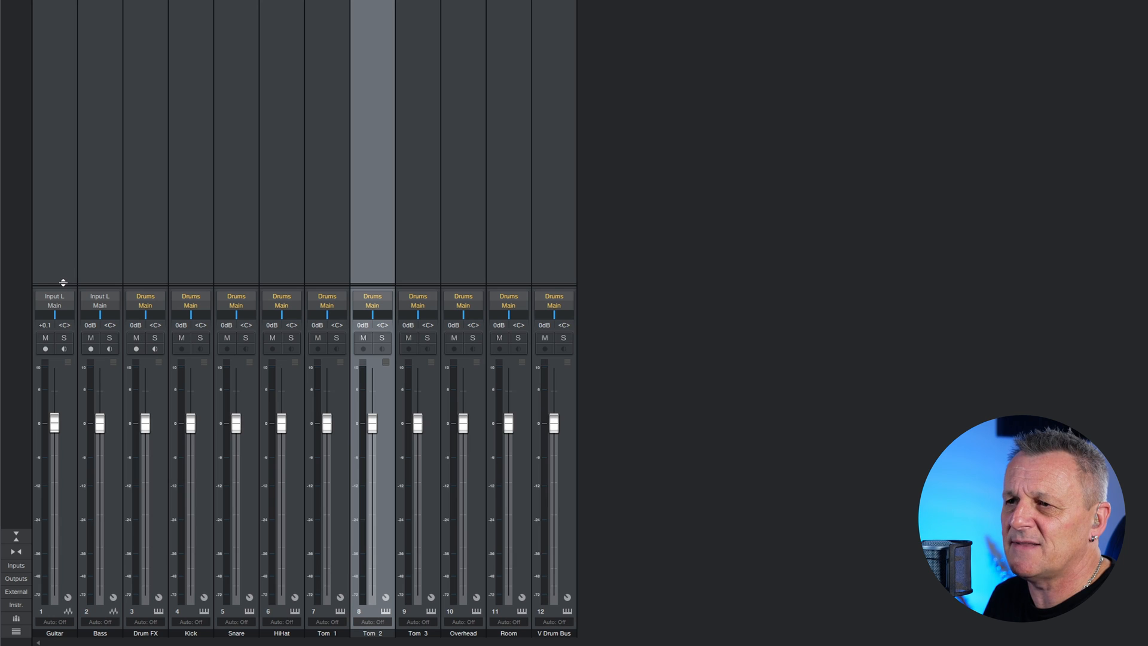
drag(63, 283, 64, 168)
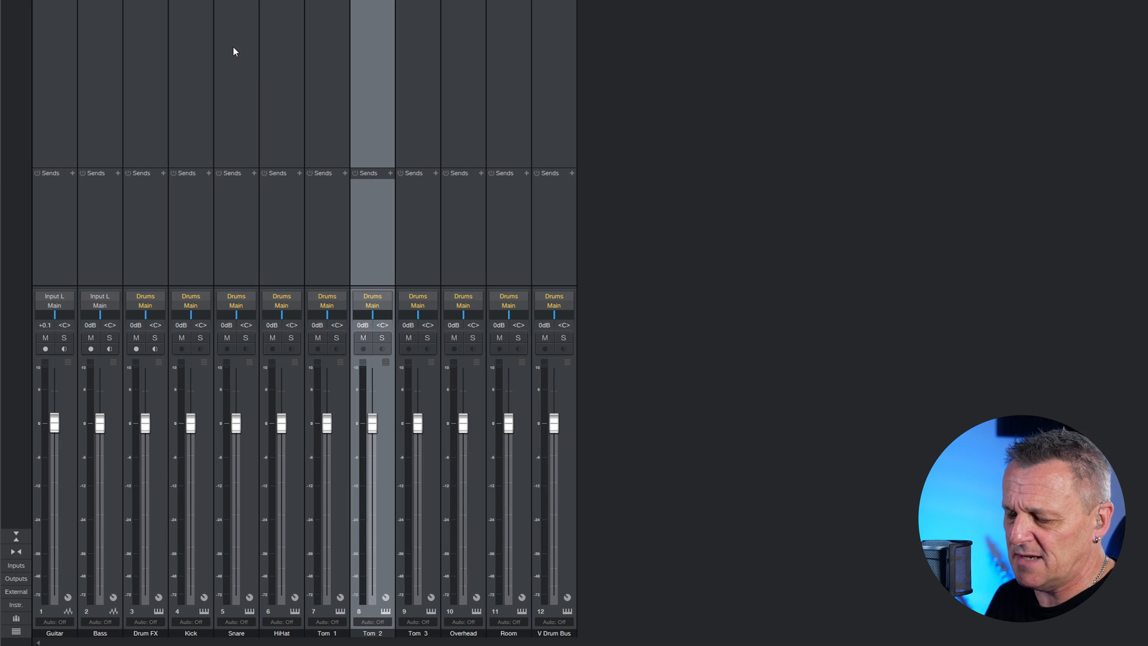
Step: Drag the sends sections of the HiHat, Snare, Kick and Drum FX channels to different heights, and realign the sends across all channels
drag(286, 170, 278, 222)
drag(230, 169, 233, 124)
drag(193, 169, 150, 155)
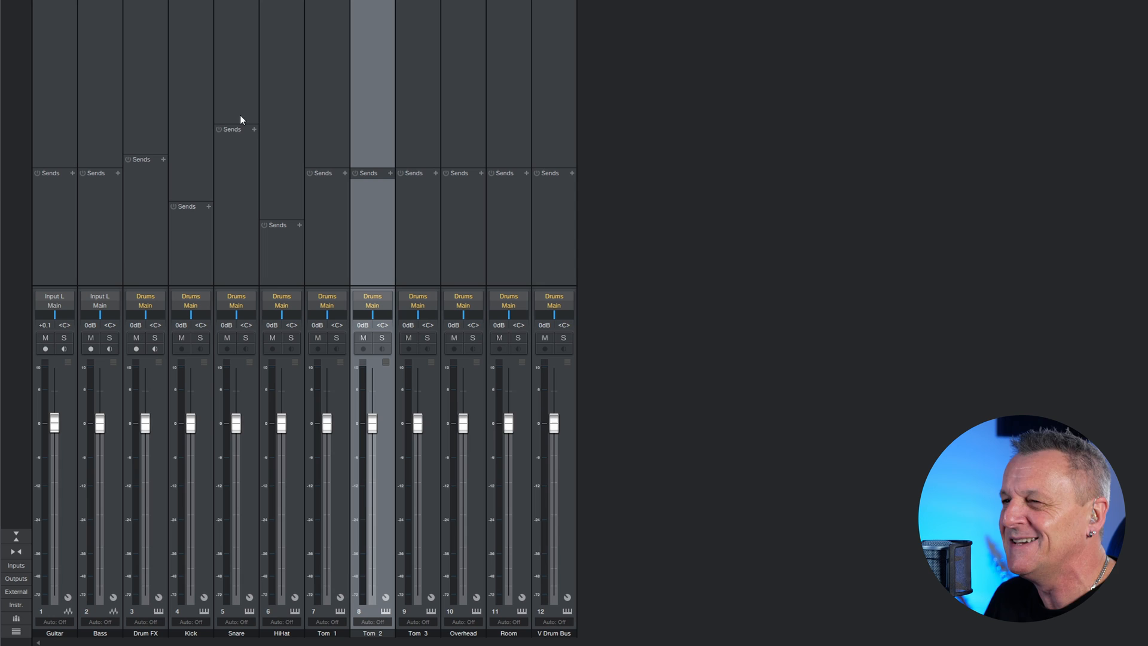
double_click(326, 168)
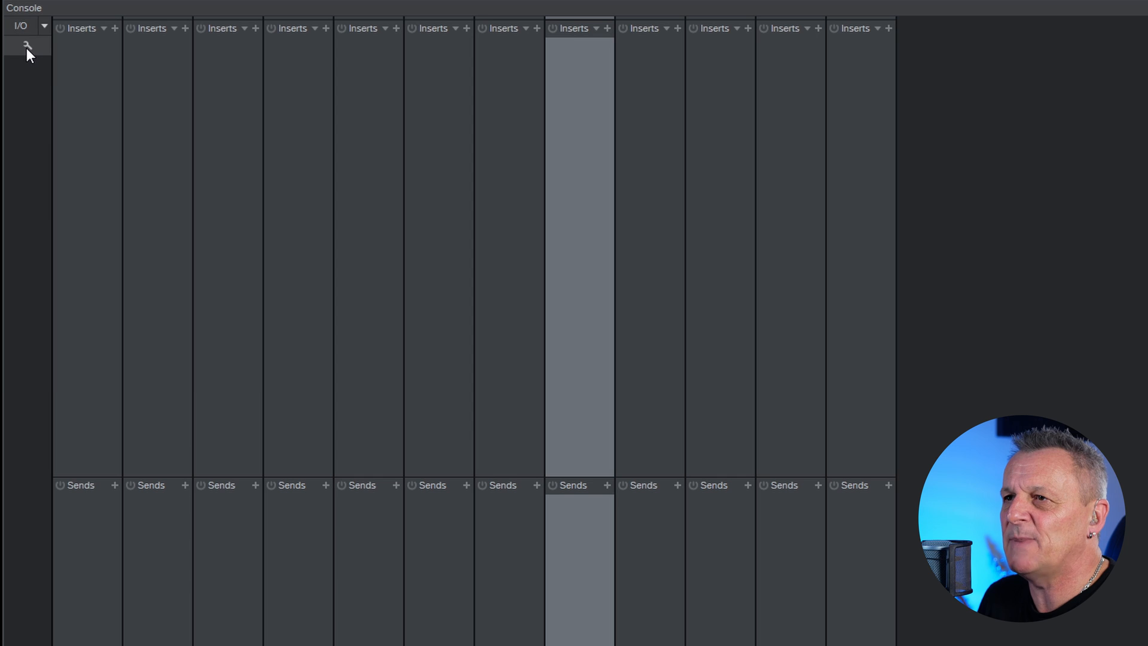
Step: Turn on the Input controls channel component in the console options, close the options and select the Guitar channel
click(27, 46)
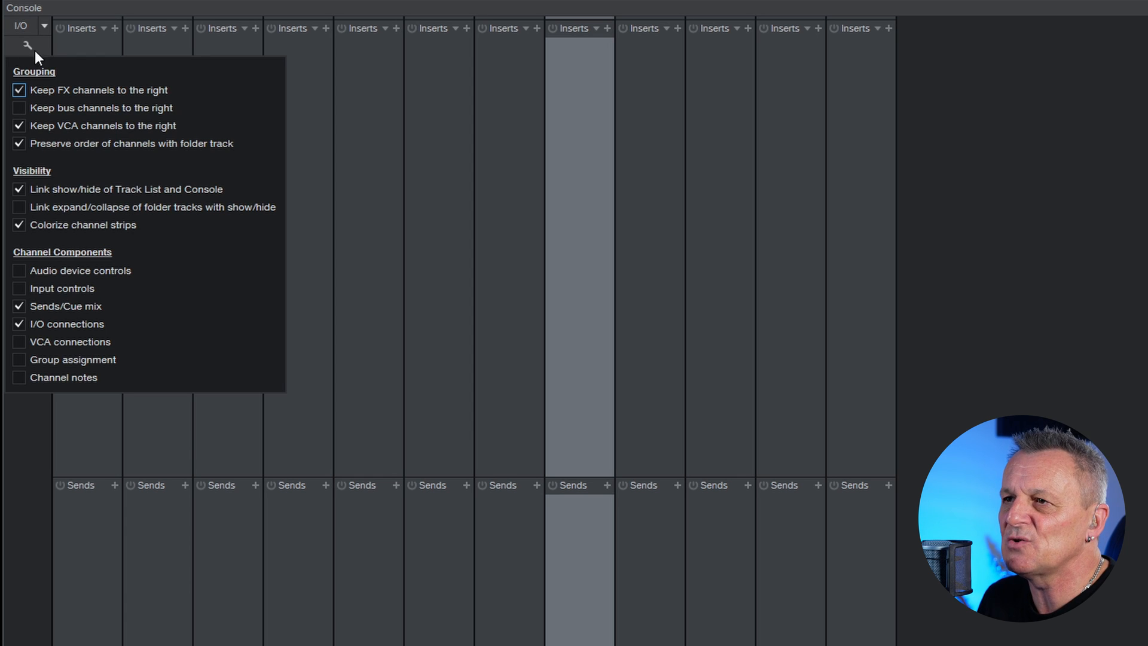
click(20, 289)
click(24, 434)
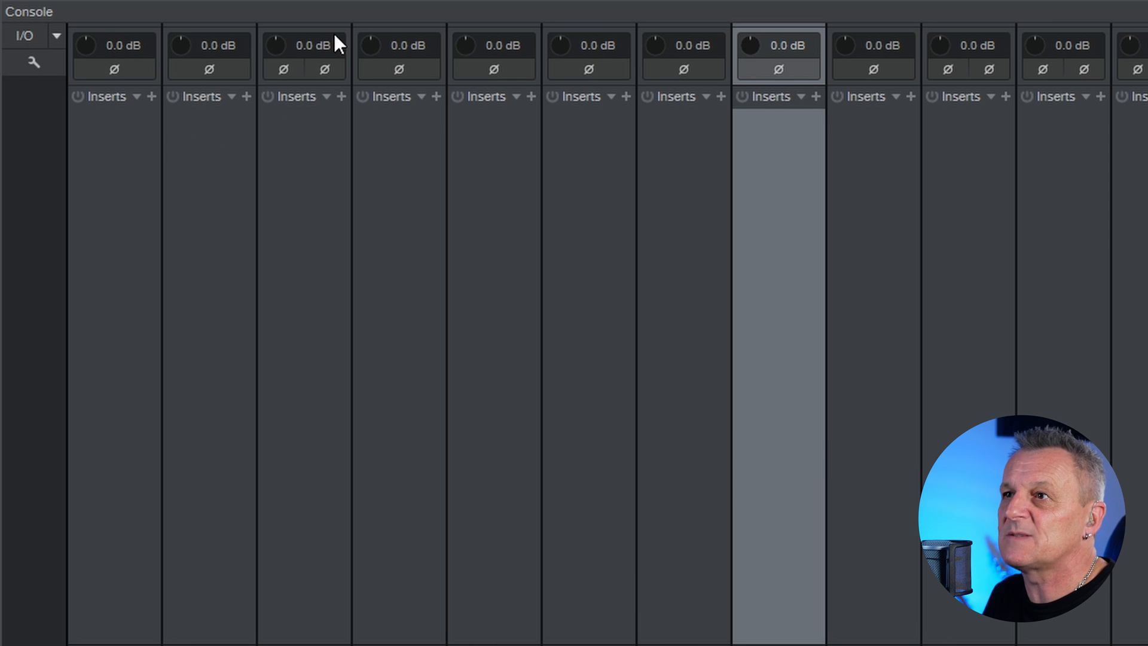
click(138, 217)
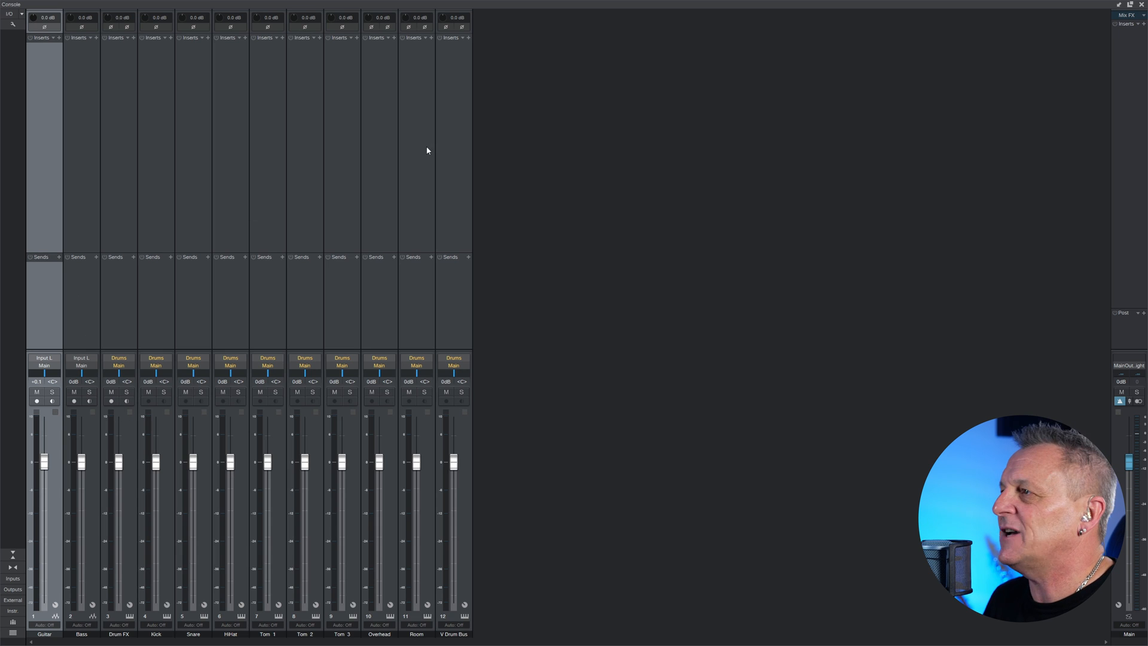
Step: Restore the console window down below the arrangement tracks and select the Guitar and Bass tracks alternately to compare the console selection
click(1131, 5)
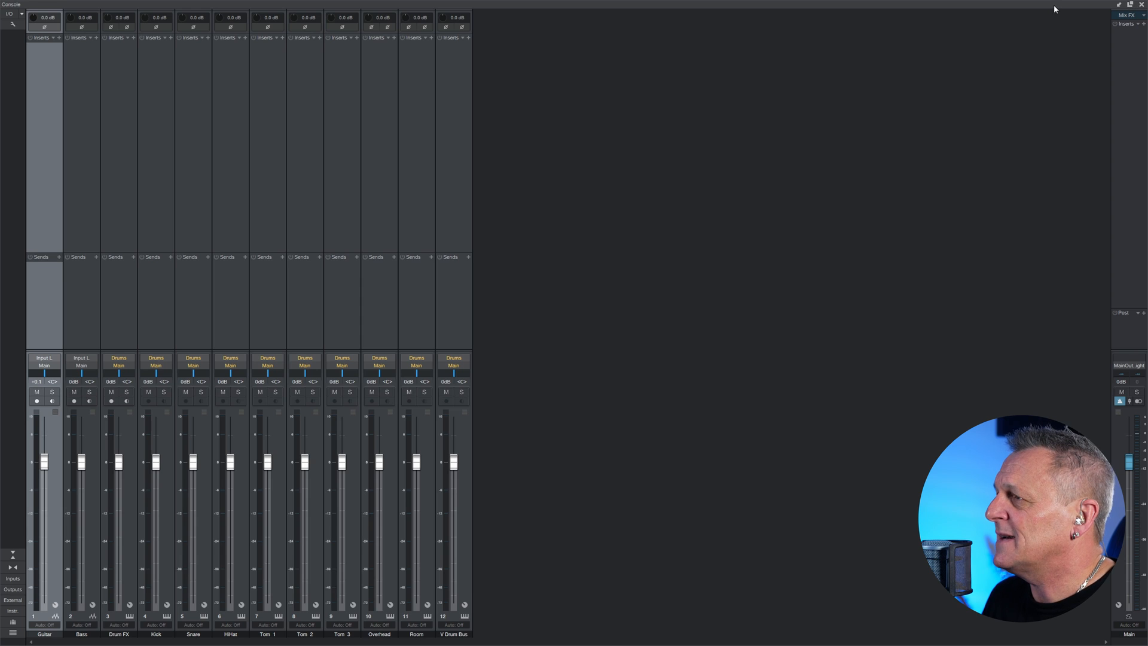
drag(1056, 26, 1071, 227)
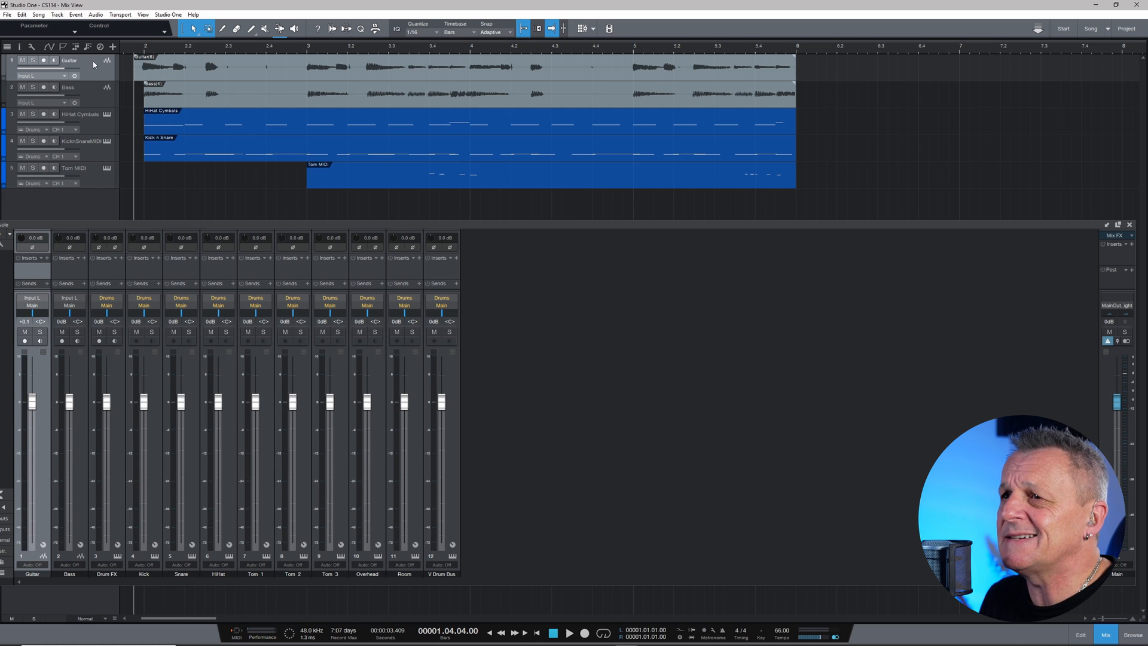
click(96, 94)
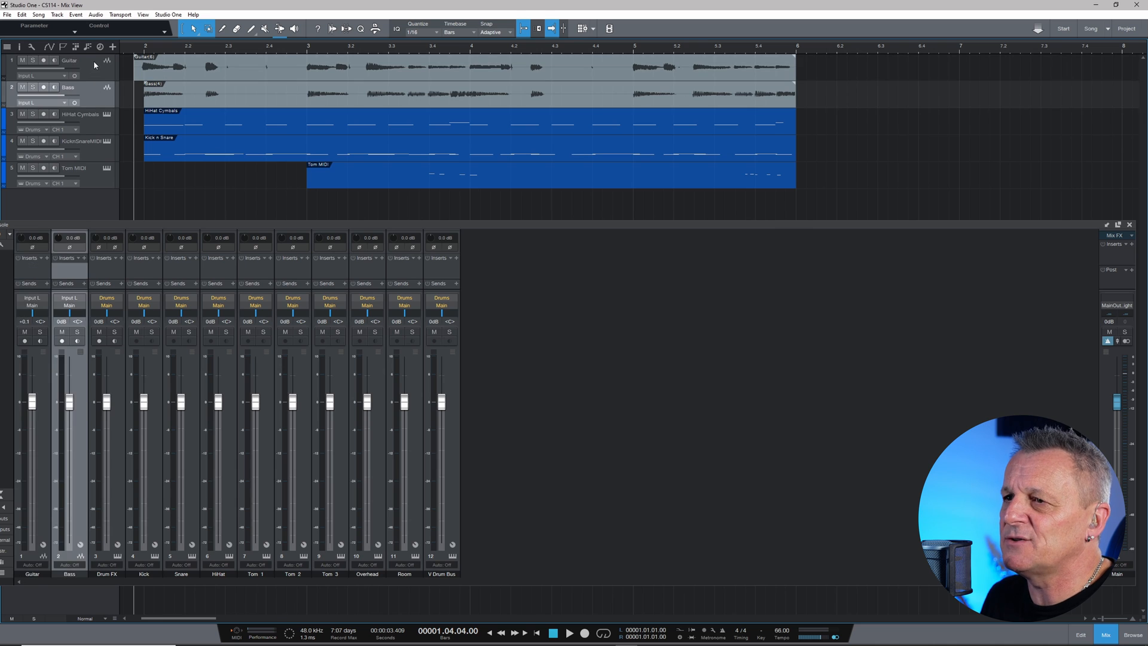
click(94, 63)
click(96, 99)
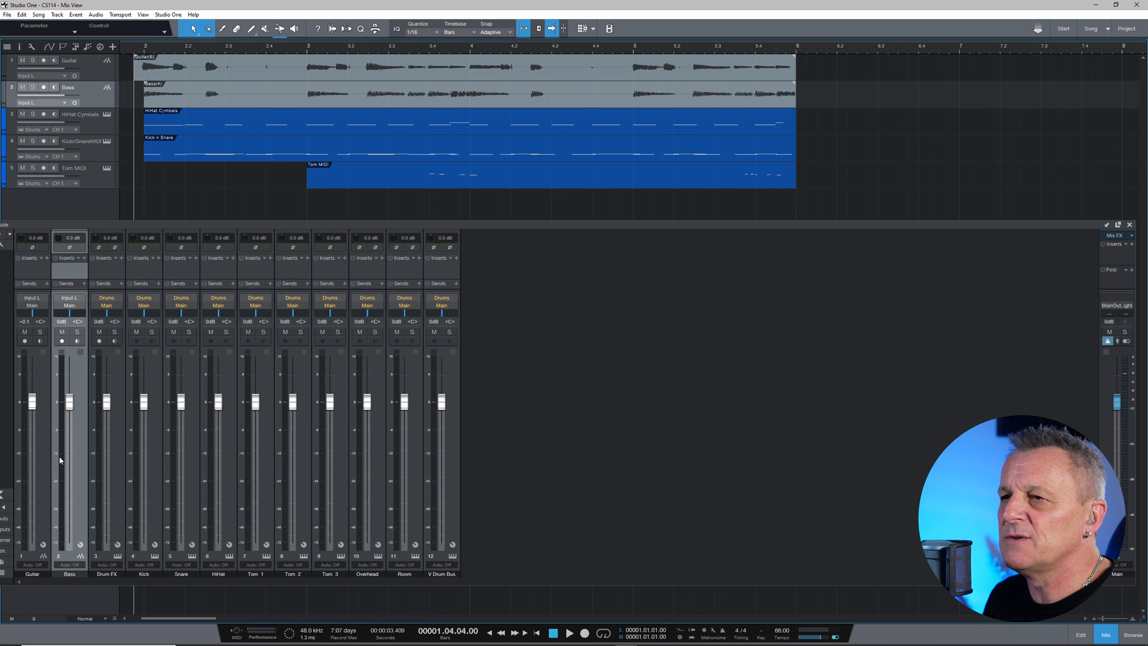
Step: Select the HiHat Cymbals, kick-and-snare and Tom MIDI tracks one after another, ending on HiHat Cymbals
click(92, 120)
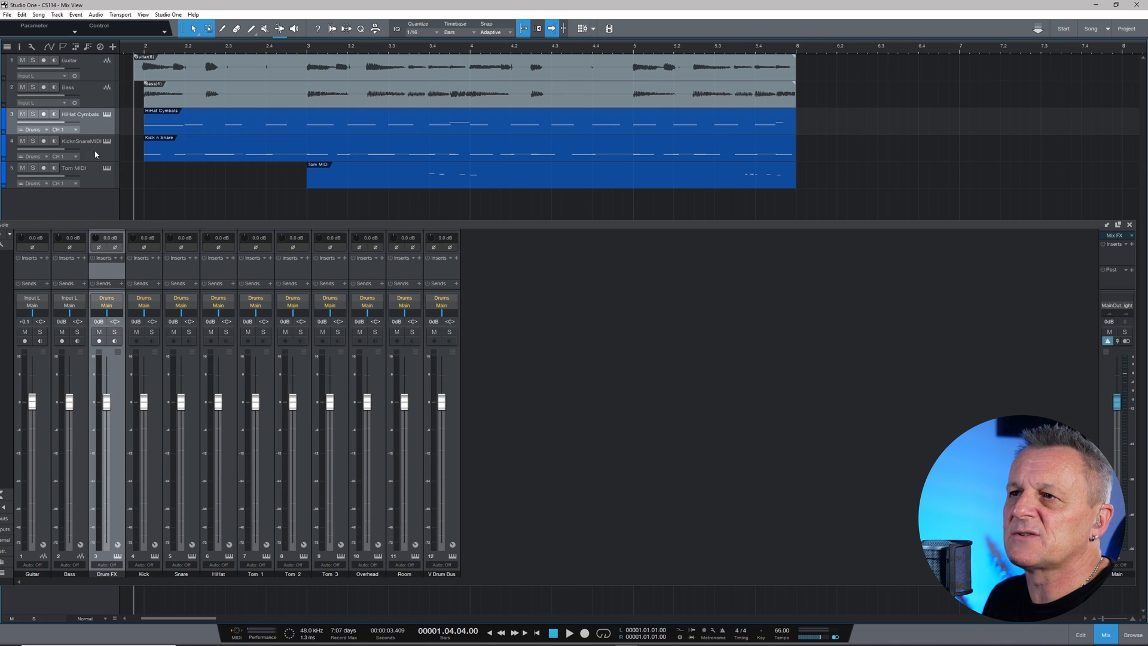
click(98, 154)
click(96, 178)
click(94, 125)
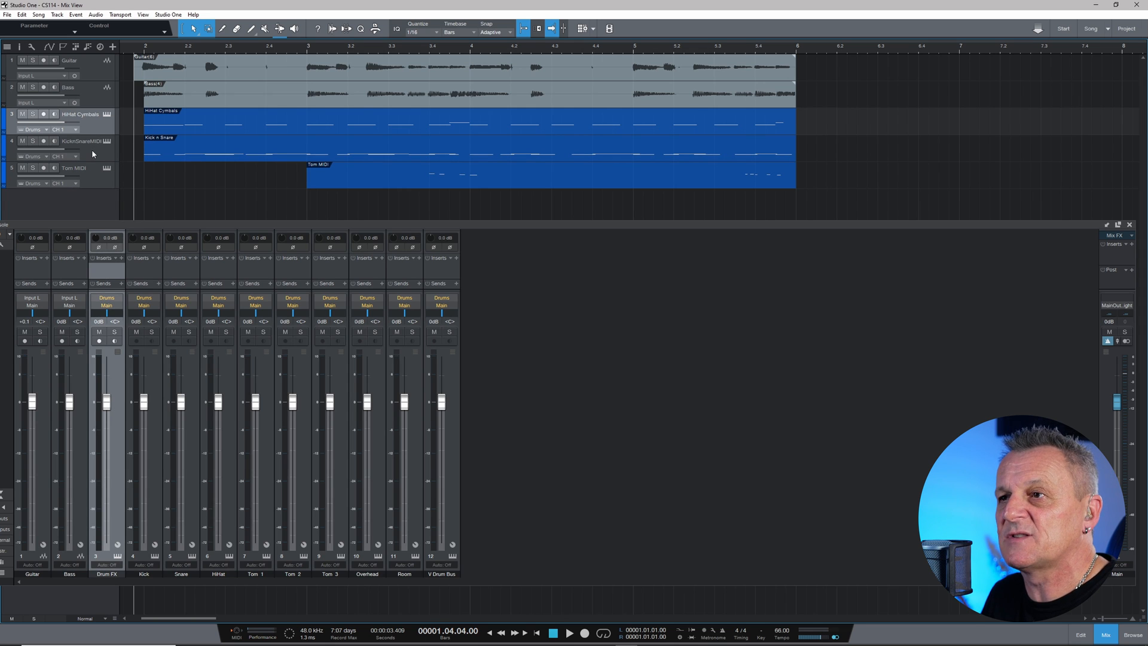
click(92, 151)
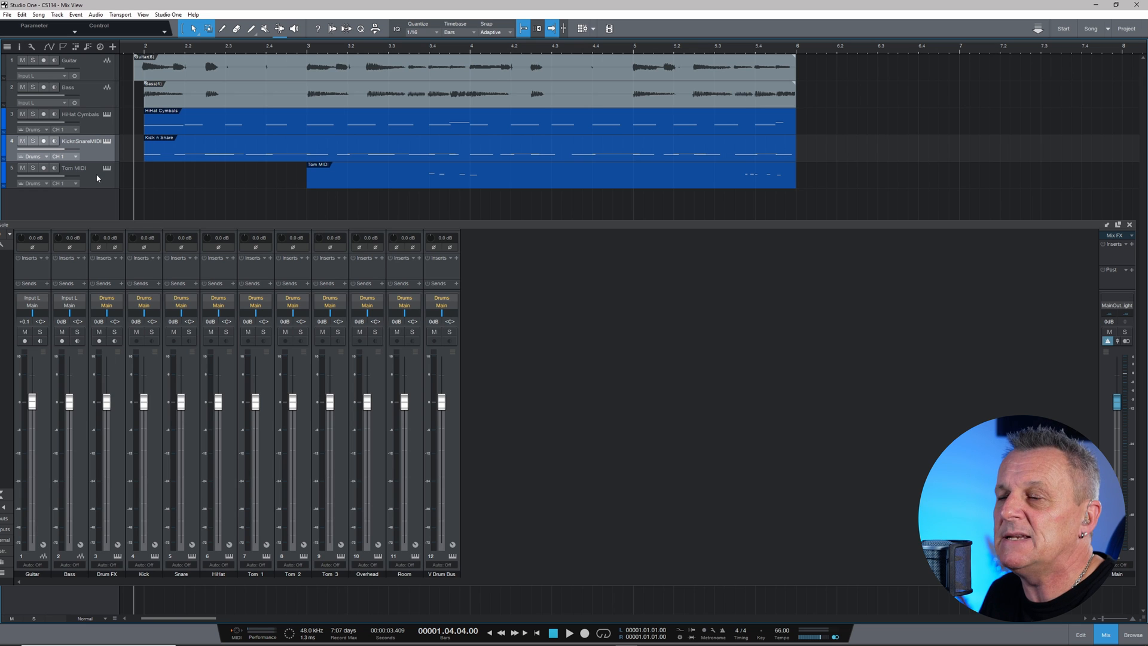
click(94, 125)
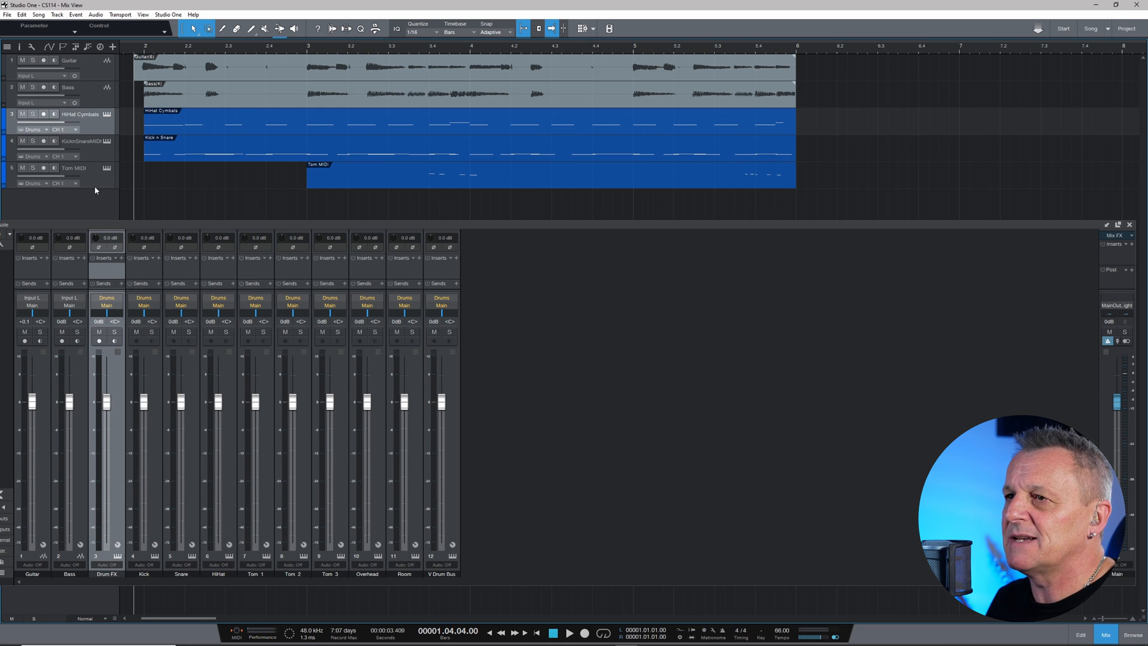
Step: View the Addictive Drums 2 instrument editor from the HiHat Cymbals track, close it and maximize the console window
click(108, 115)
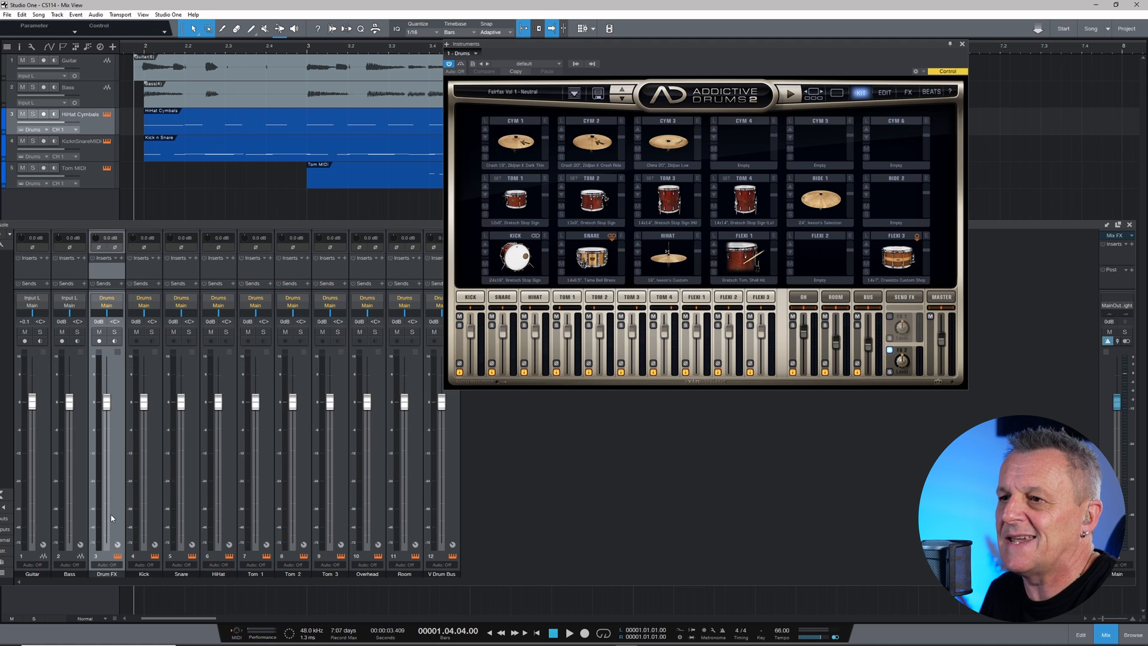
click(962, 44)
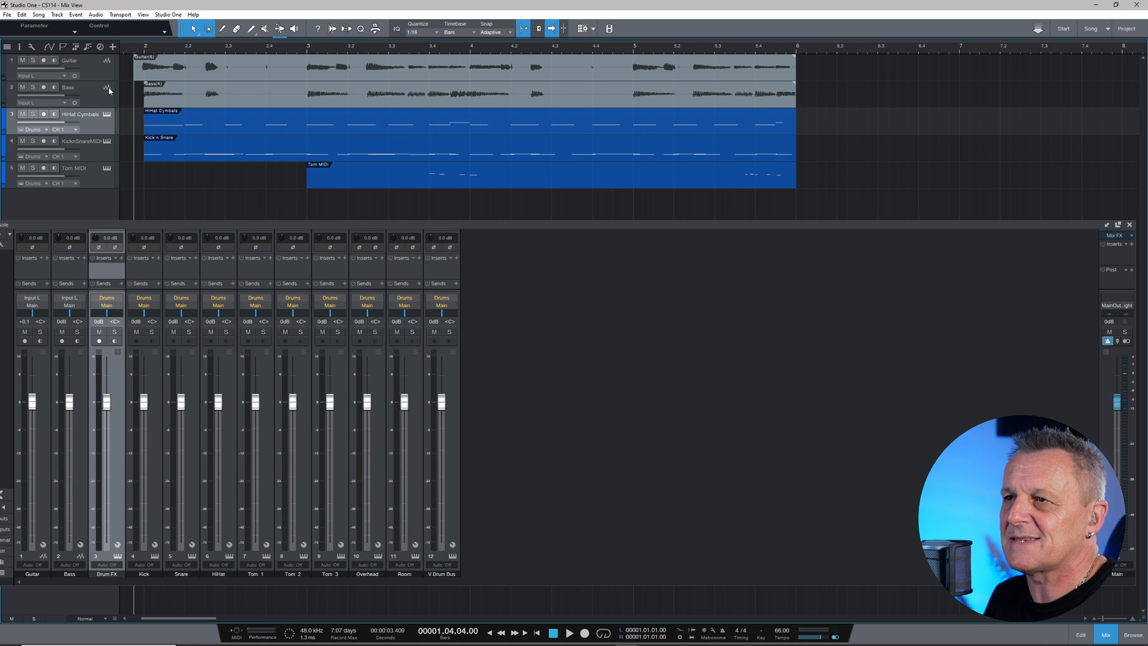
double_click(585, 225)
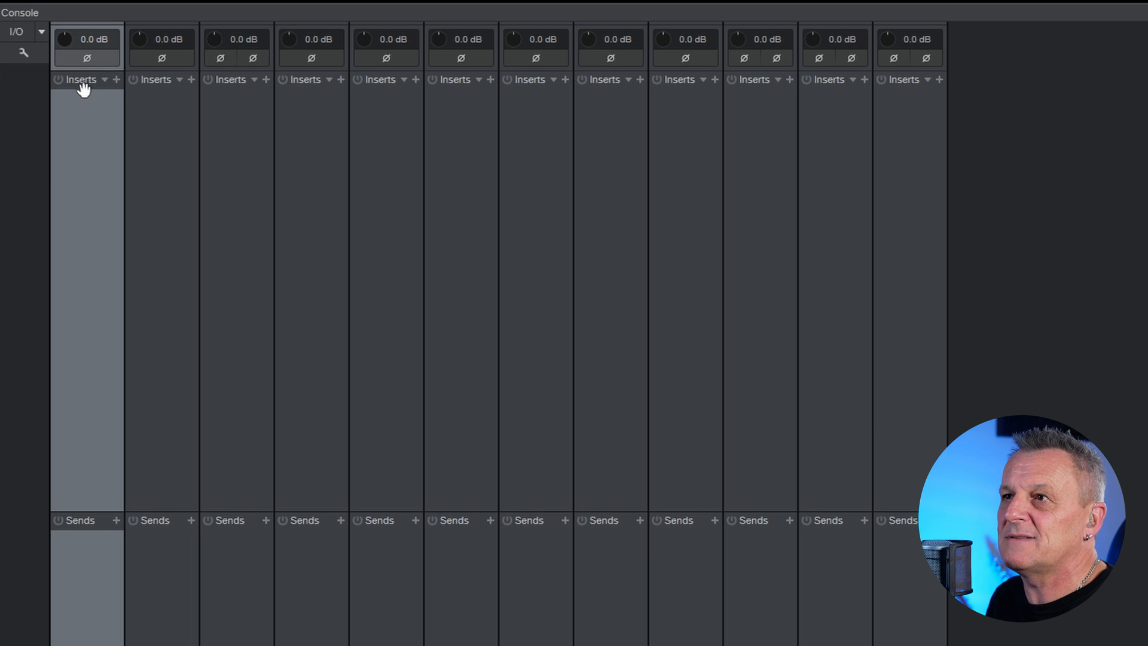
Step: Insert the PreSonus Ampire plug-in on the Guitar channel
click(116, 79)
scroll(289, 383, down, 2)
scroll(291, 385, down, 2)
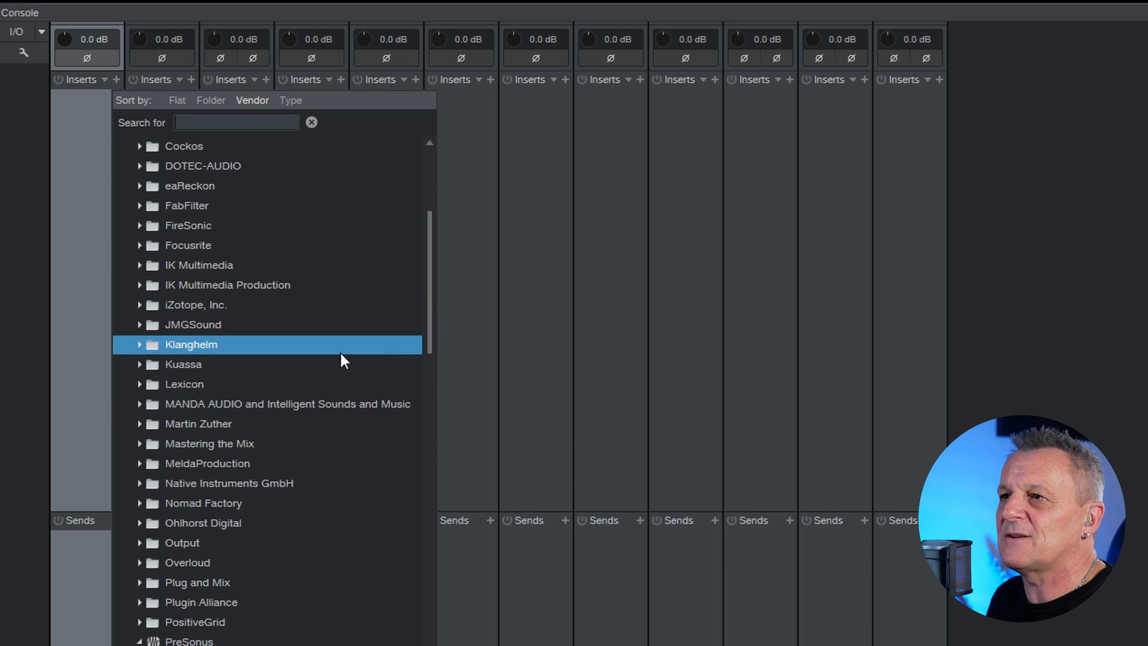
drag(432, 337, 431, 456)
click(180, 205)
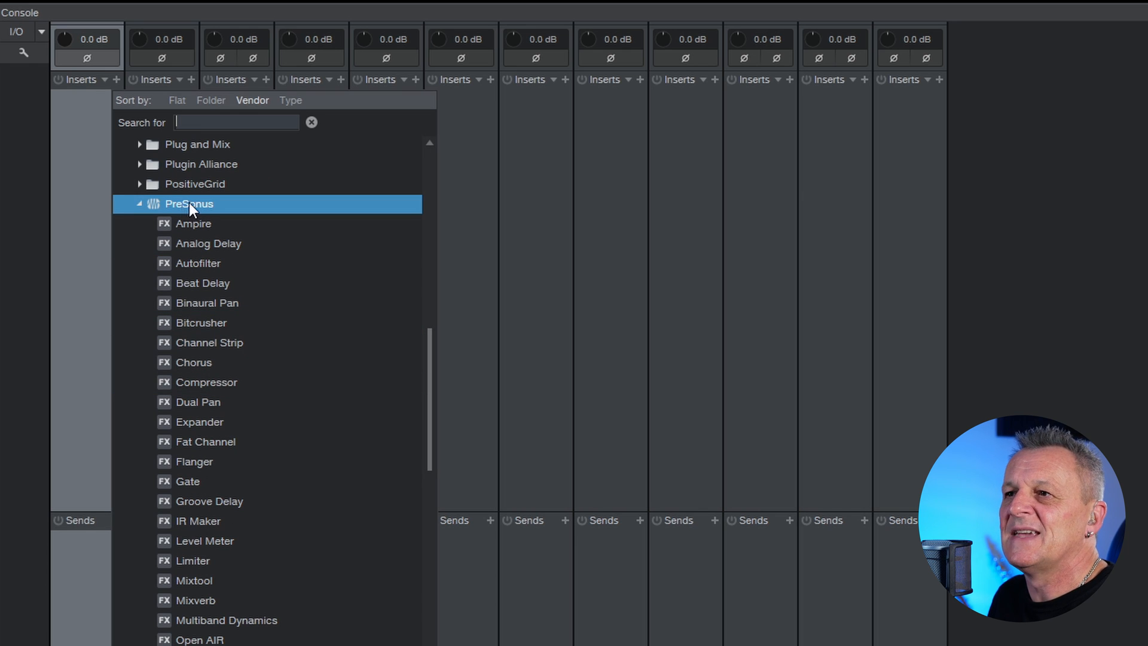
mouse_move(432, 469)
mouse_down()
mouse_move(431, 565)
mouse_move(430, 450)
mouse_up()
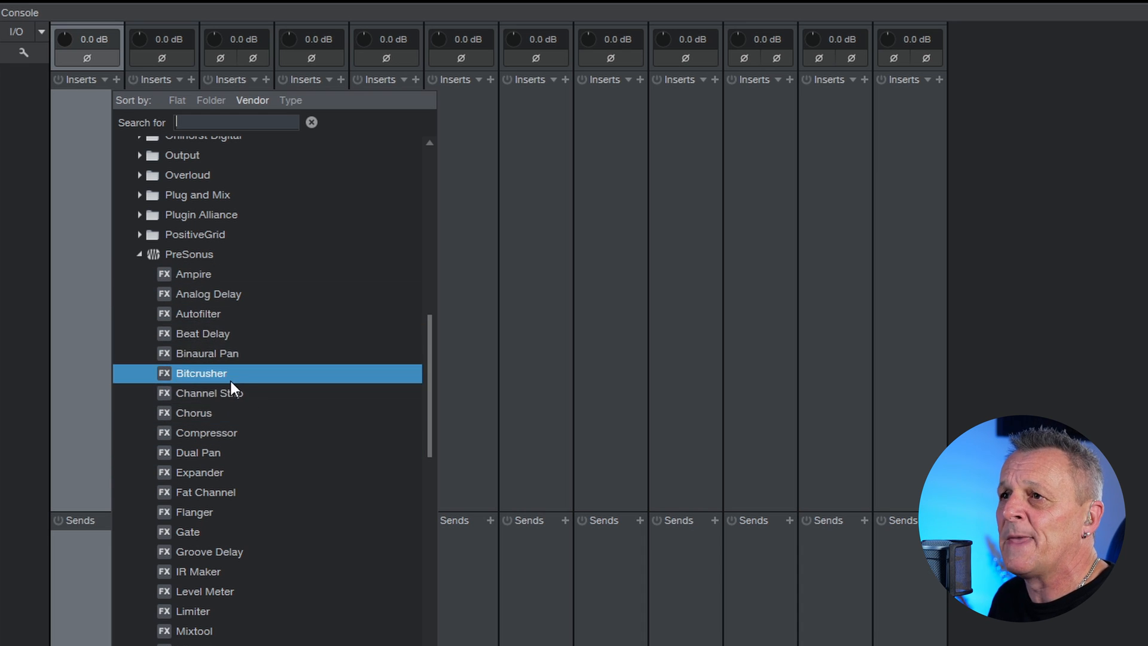
click(192, 274)
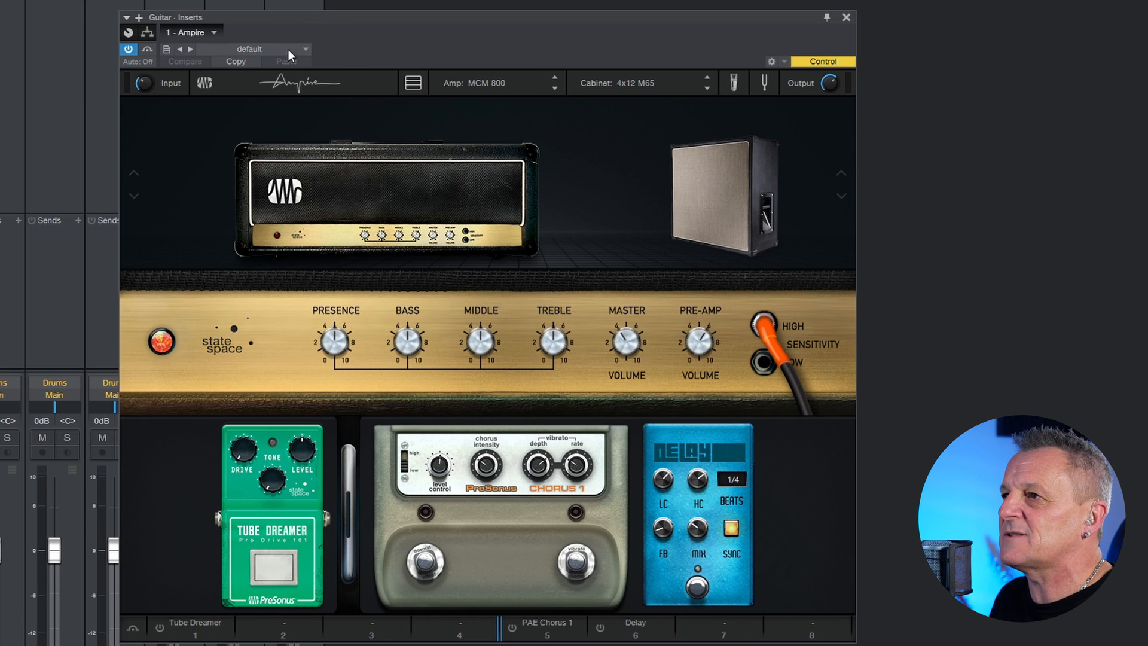
Step: Load the British Driver preset from Ampire XT Classics in the Guitar channel's Ampire plug-in
click(259, 49)
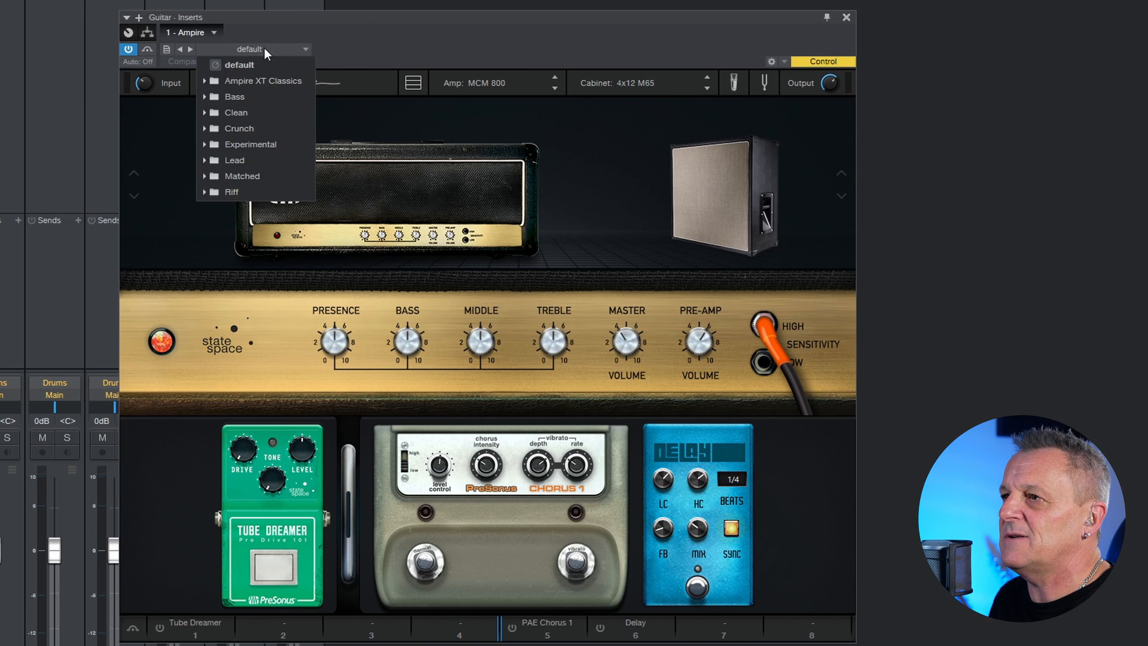
click(206, 80)
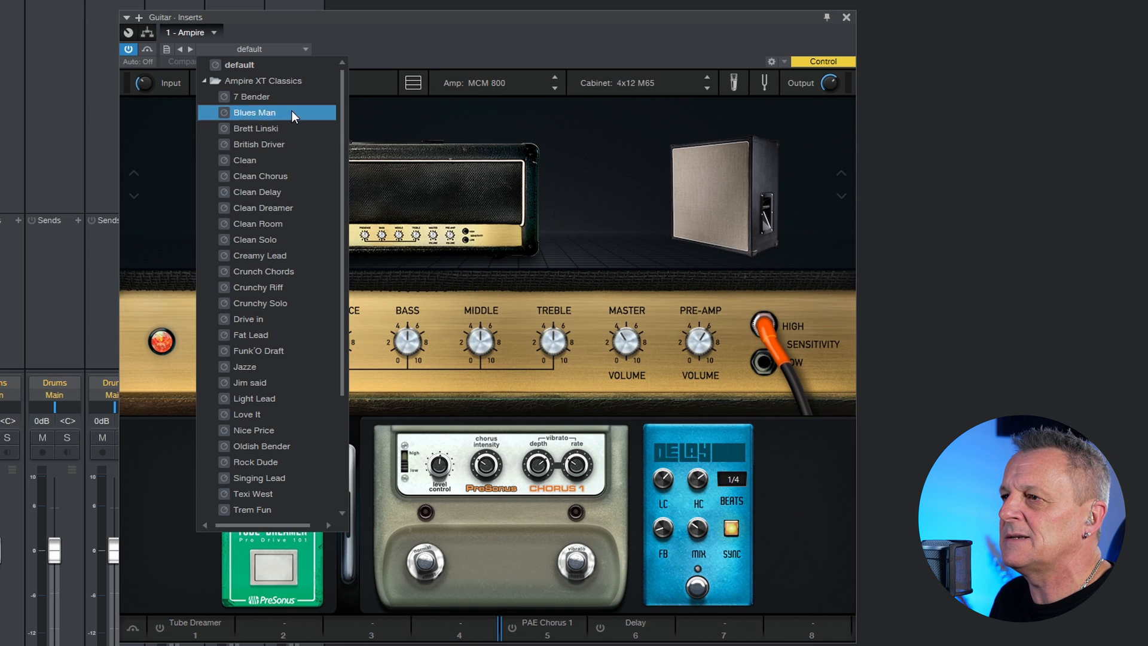
click(245, 144)
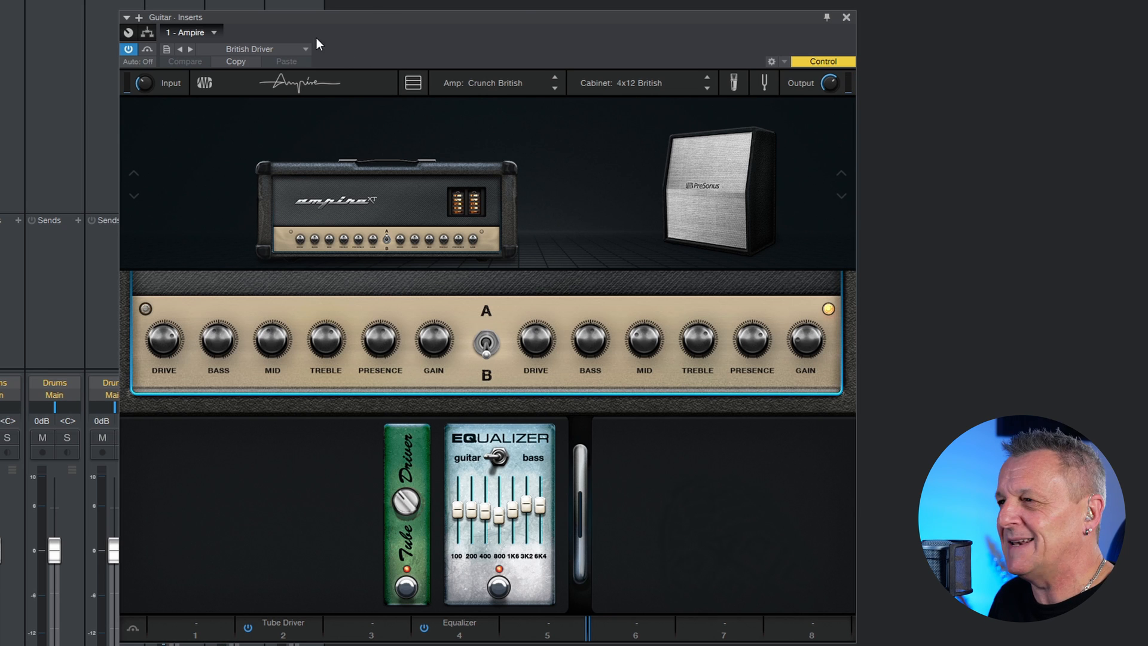
Step: Lower Ampire's output level in its editor and again in the Guitar channel's insert controls, and collapse those controls
drag(830, 86, 834, 102)
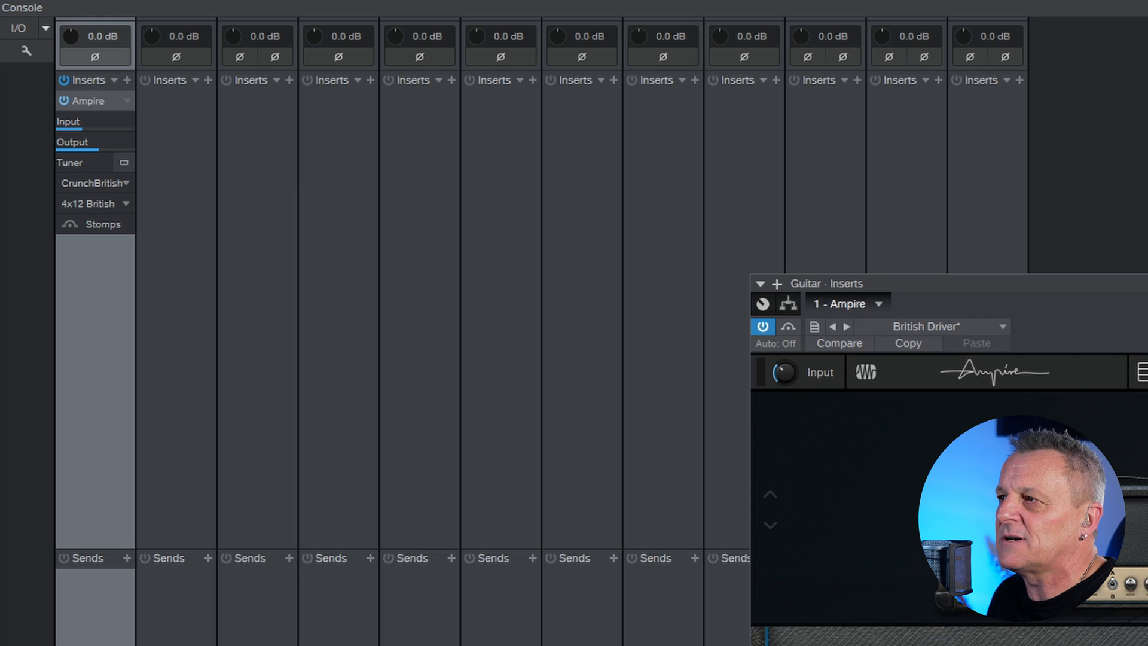
click(1147, 284)
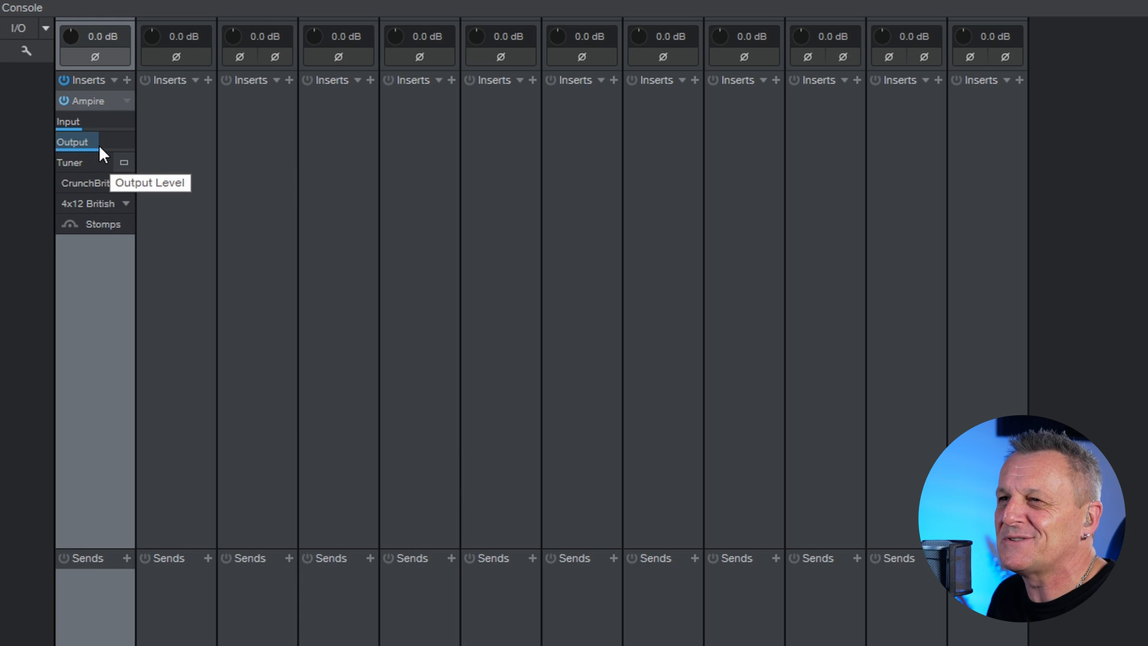
drag(99, 145, 93, 145)
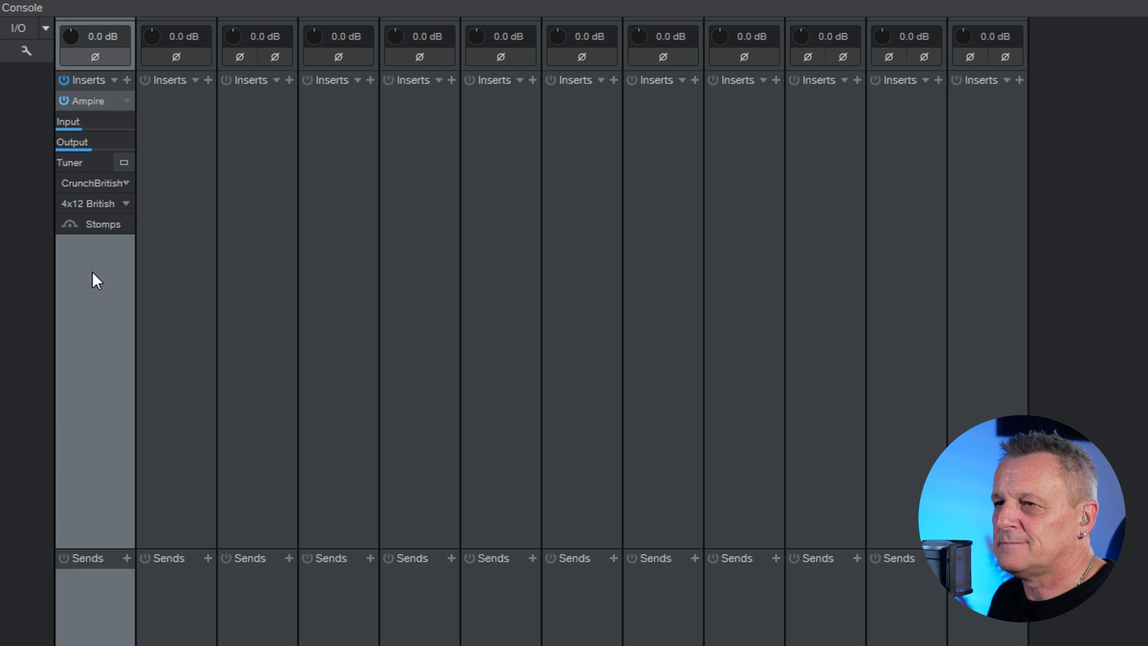
click(126, 100)
click(149, 143)
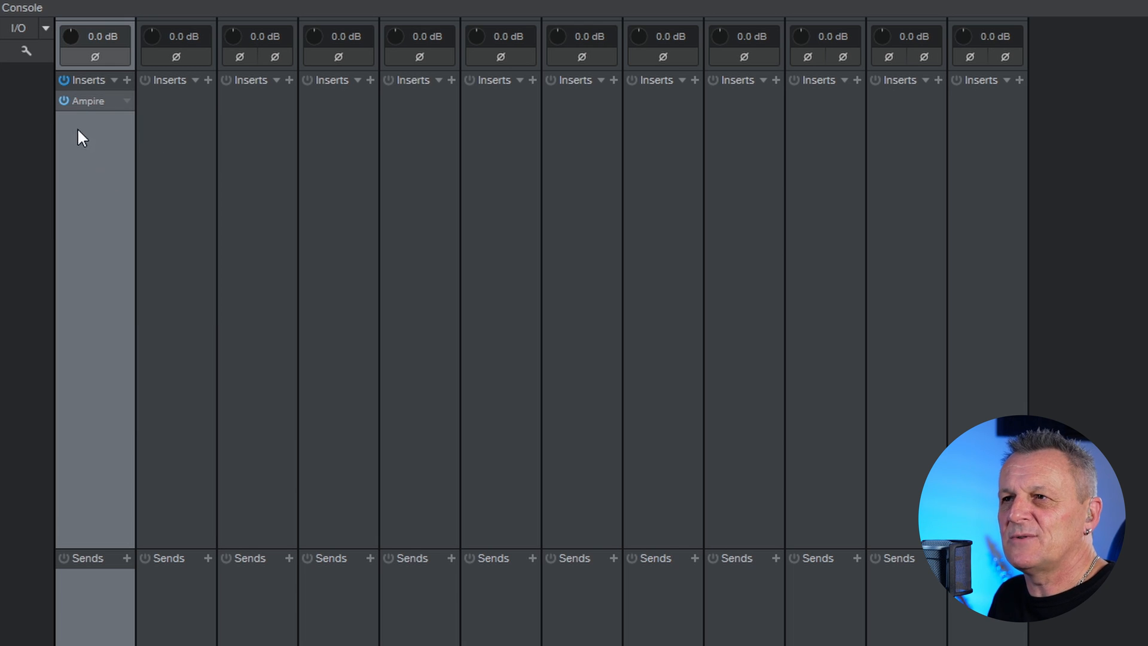
Step: Insert the PreSonus Beat Delay on the Guitar channel and move it above Ampire in the insert chain
click(125, 77)
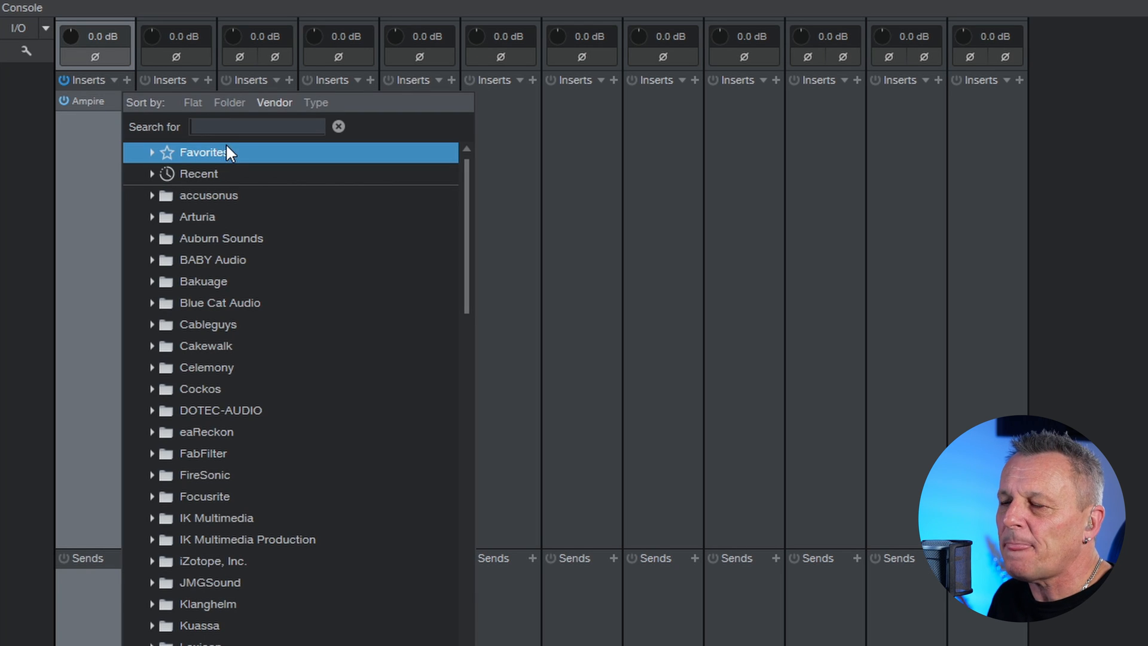
scroll(329, 517, down, 7)
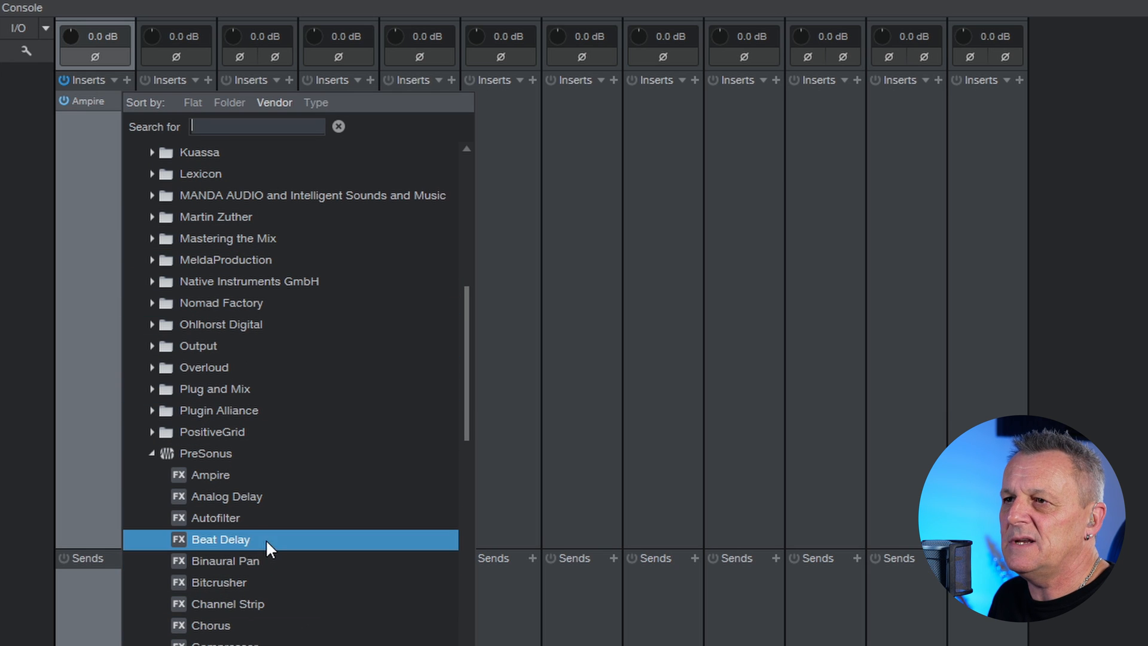
double_click(224, 540)
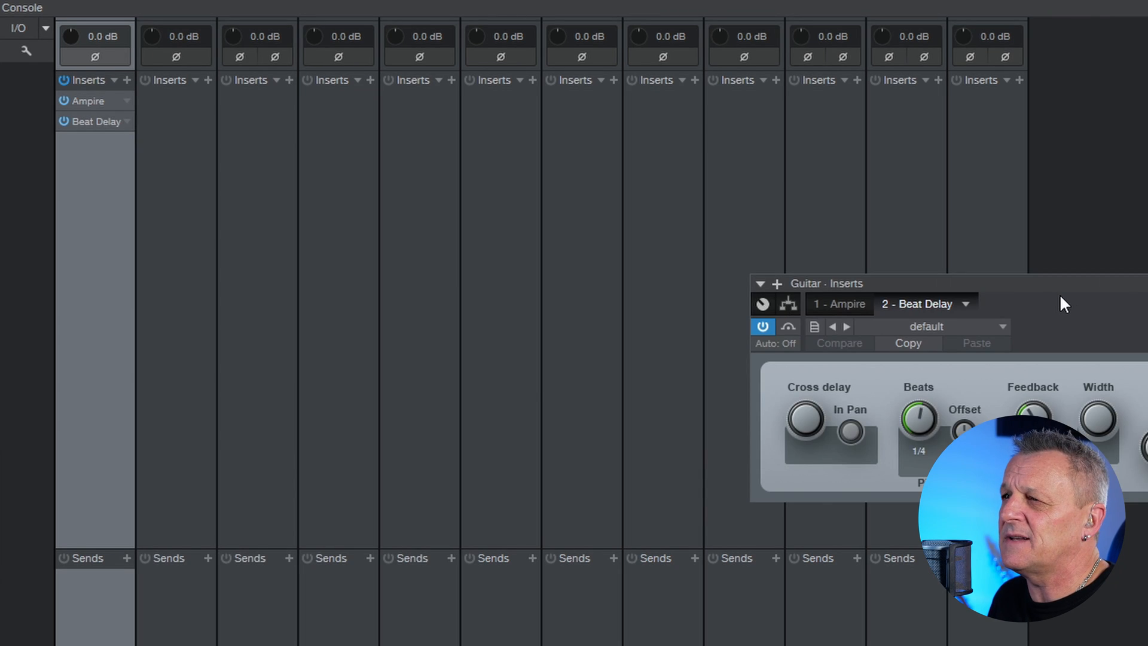
drag(1060, 284, 474, 268)
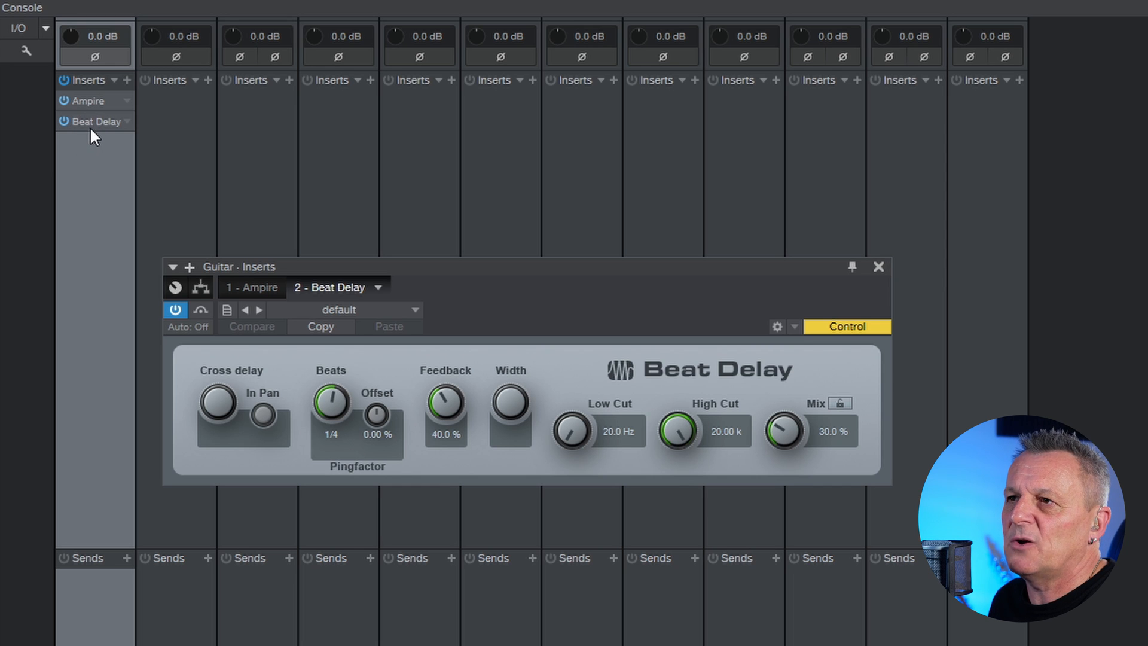
drag(91, 123, 98, 93)
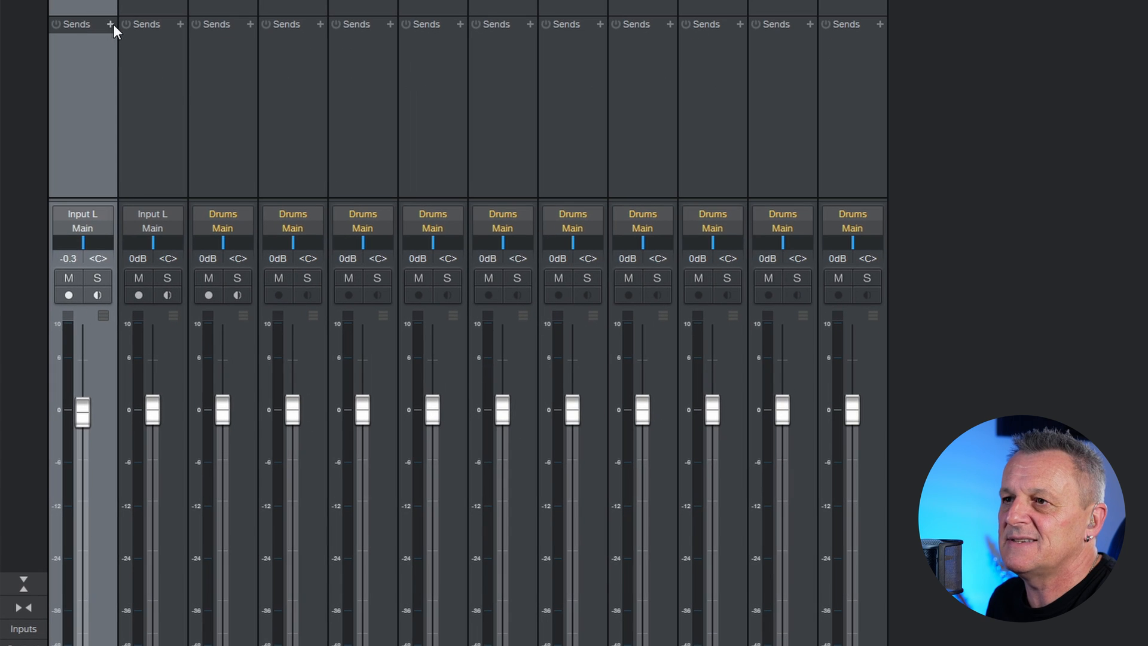
Step: Add a send to a new bus channel on the Guitar channel
click(110, 24)
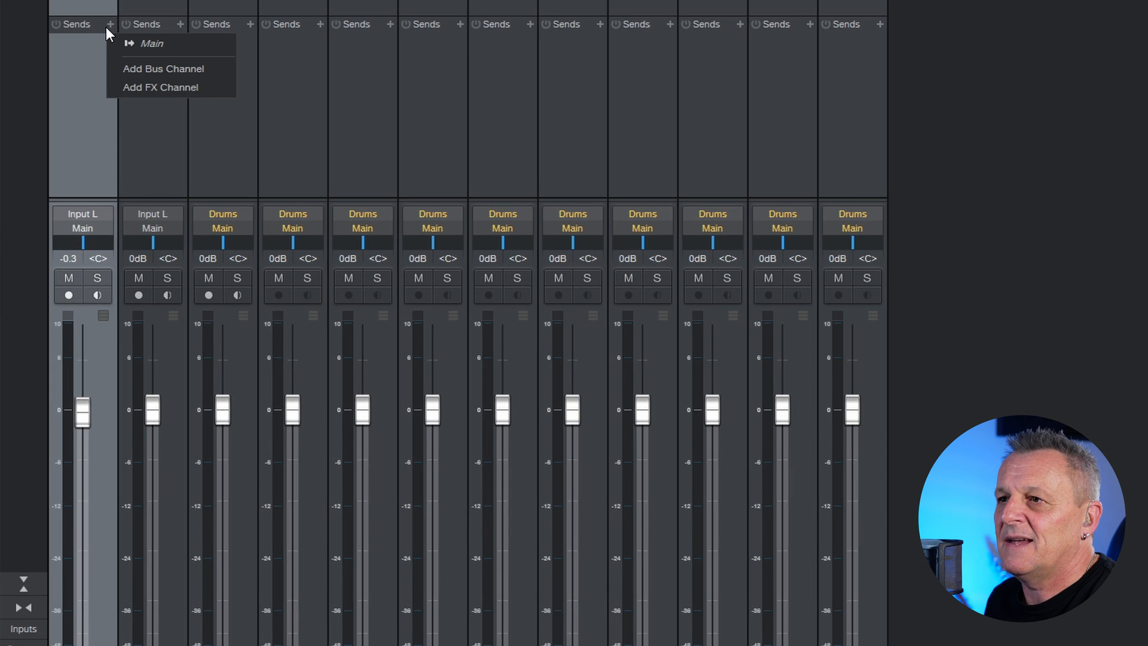
click(159, 69)
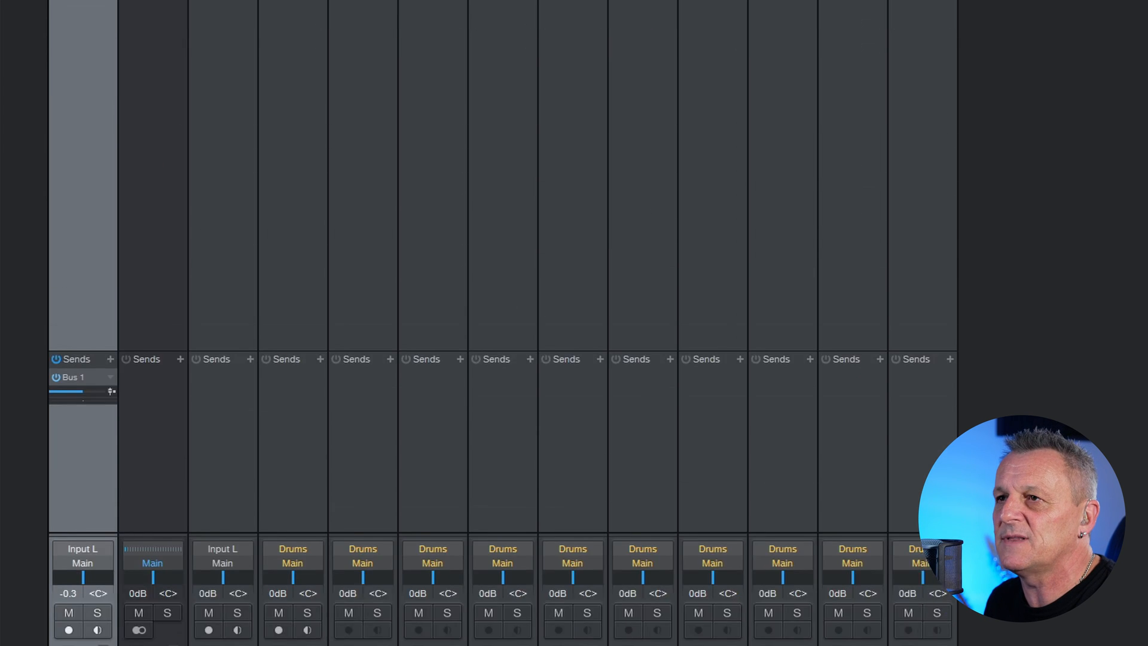
Step: Turn on the console option that keeps bus channels to the right, leaving the other grouping options as they are
click(23, 43)
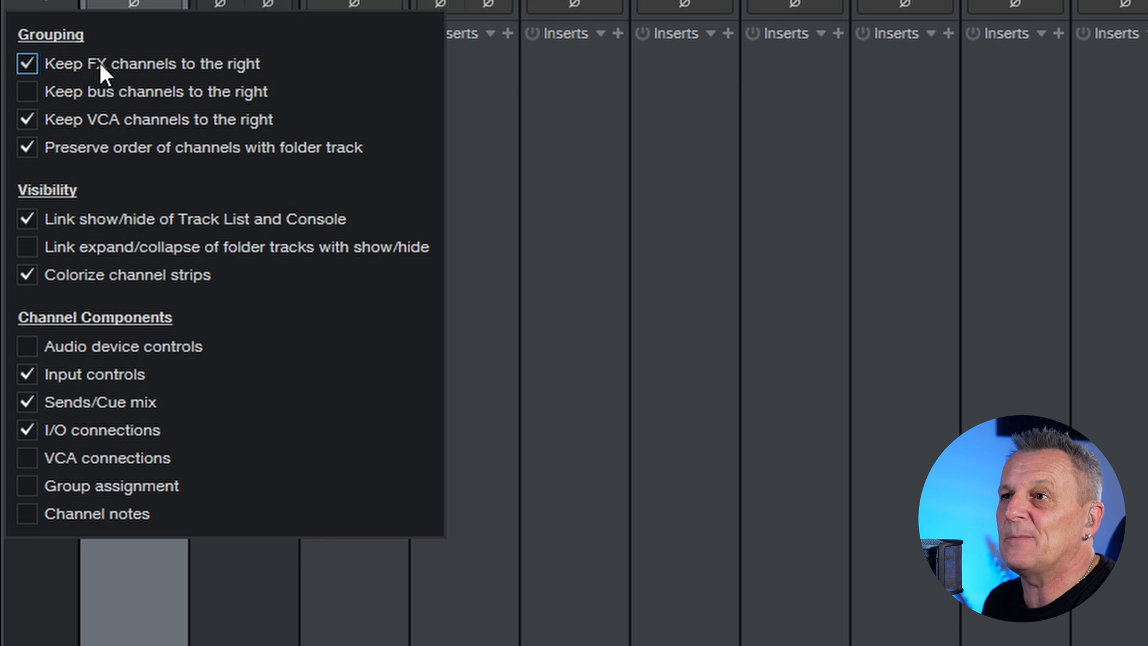
click(27, 93)
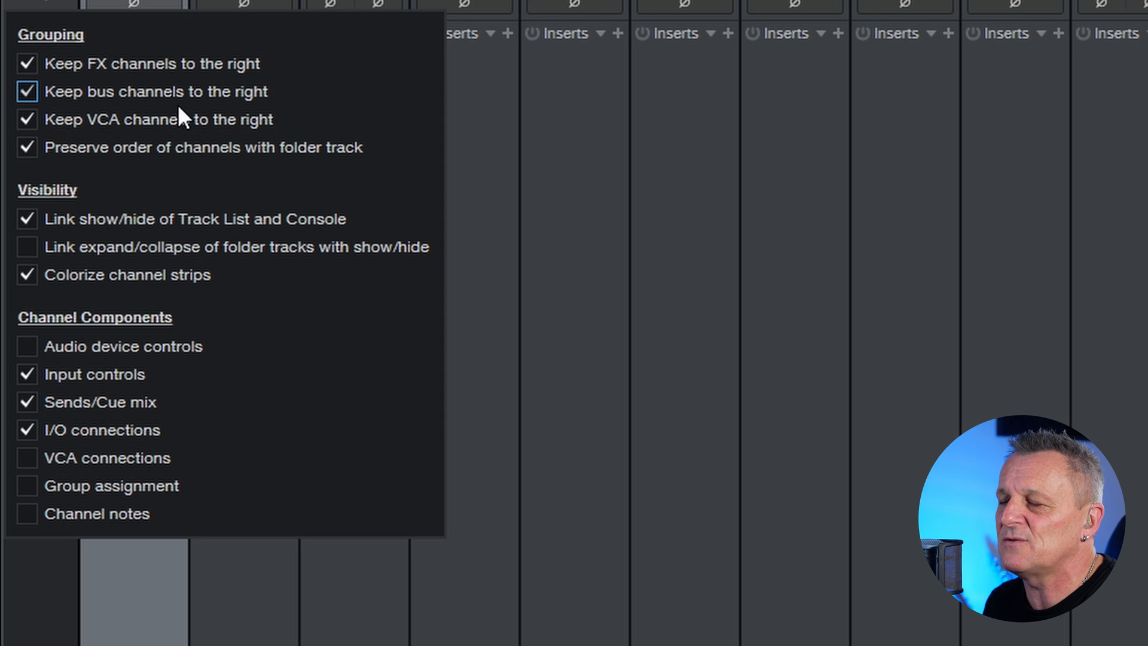
click(23, 599)
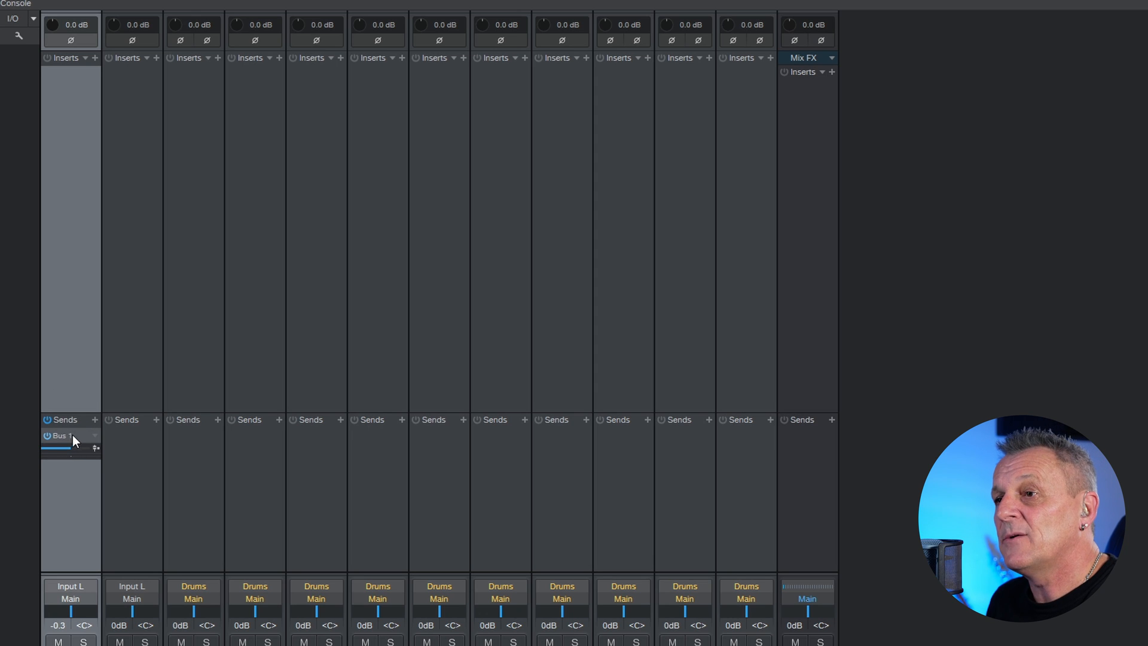
Step: Rename the new bus channel, Bus 1, as Amp
click(809, 445)
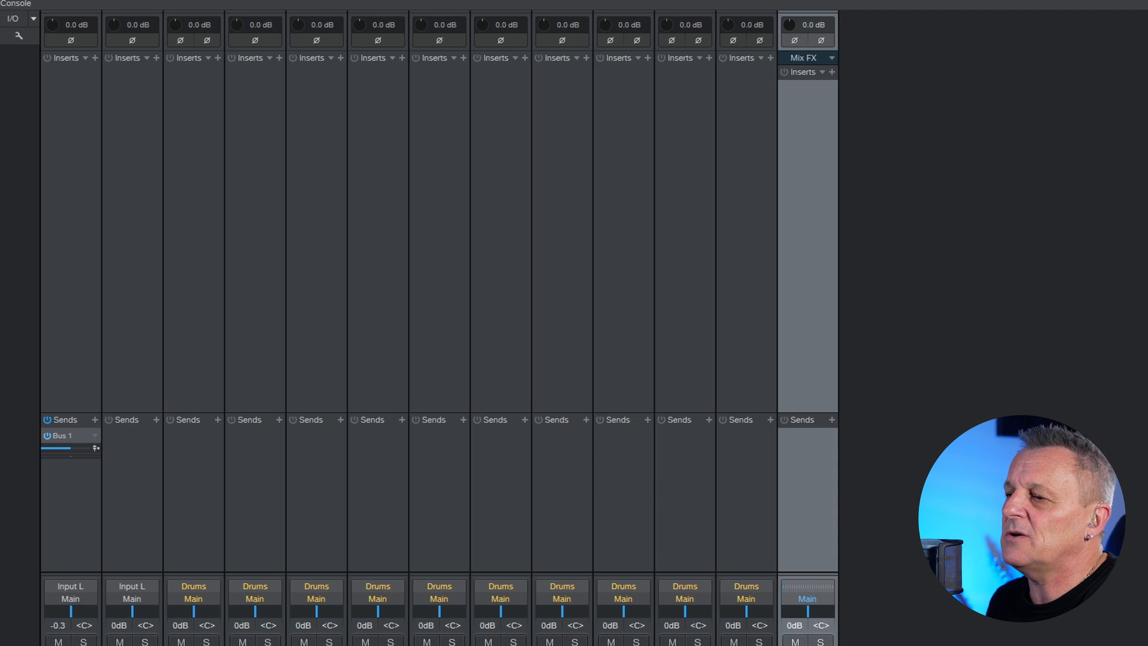
double_click(826, 634)
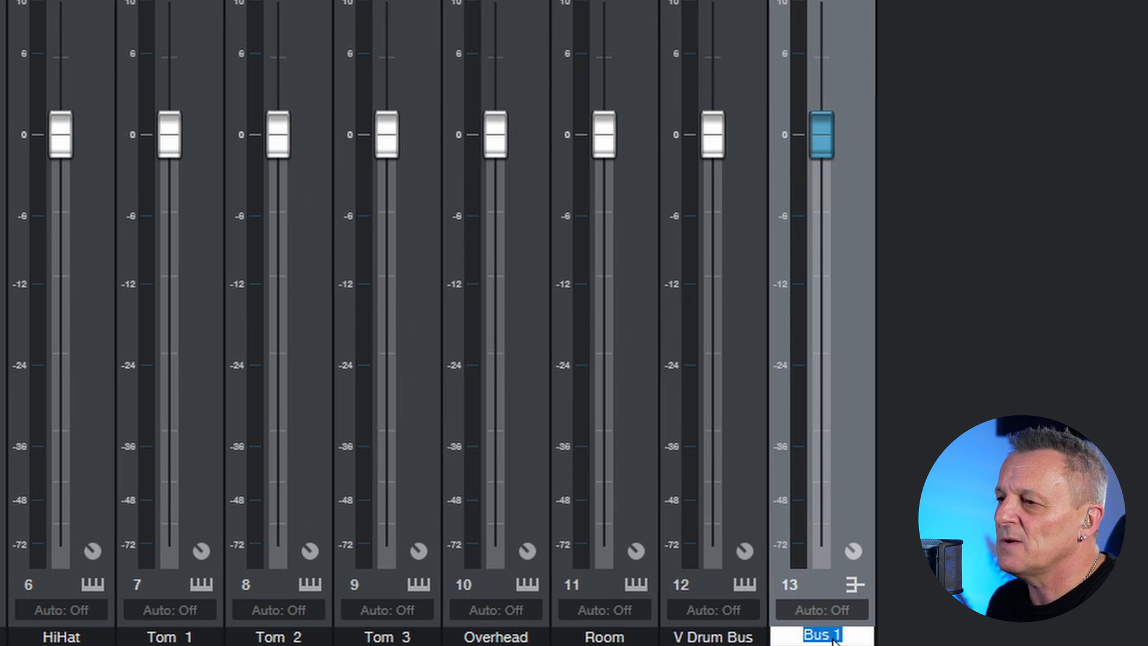
text(Amp)
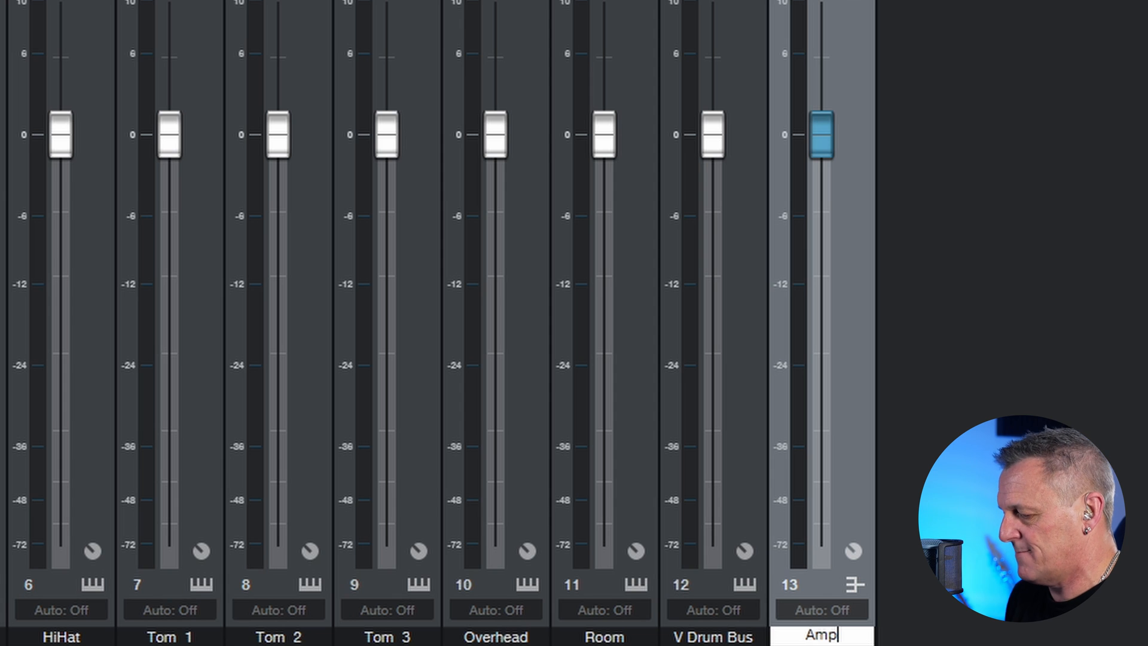
key(Return)
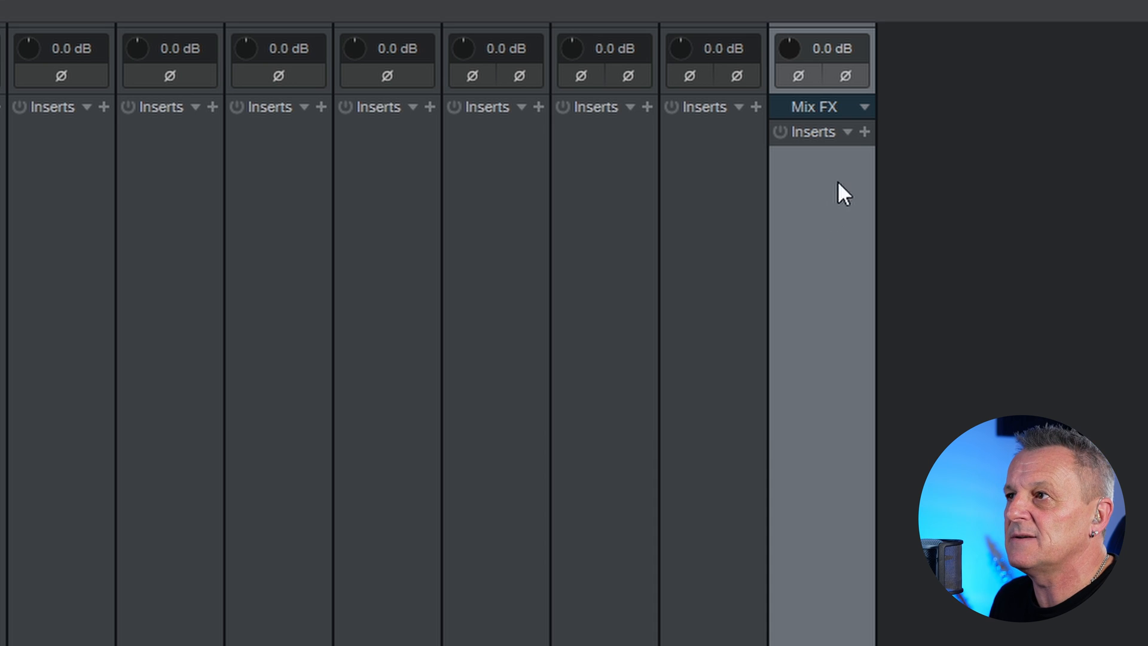
Step: Insert the PreSonus Ampire plug-in on the Amp bus
click(864, 131)
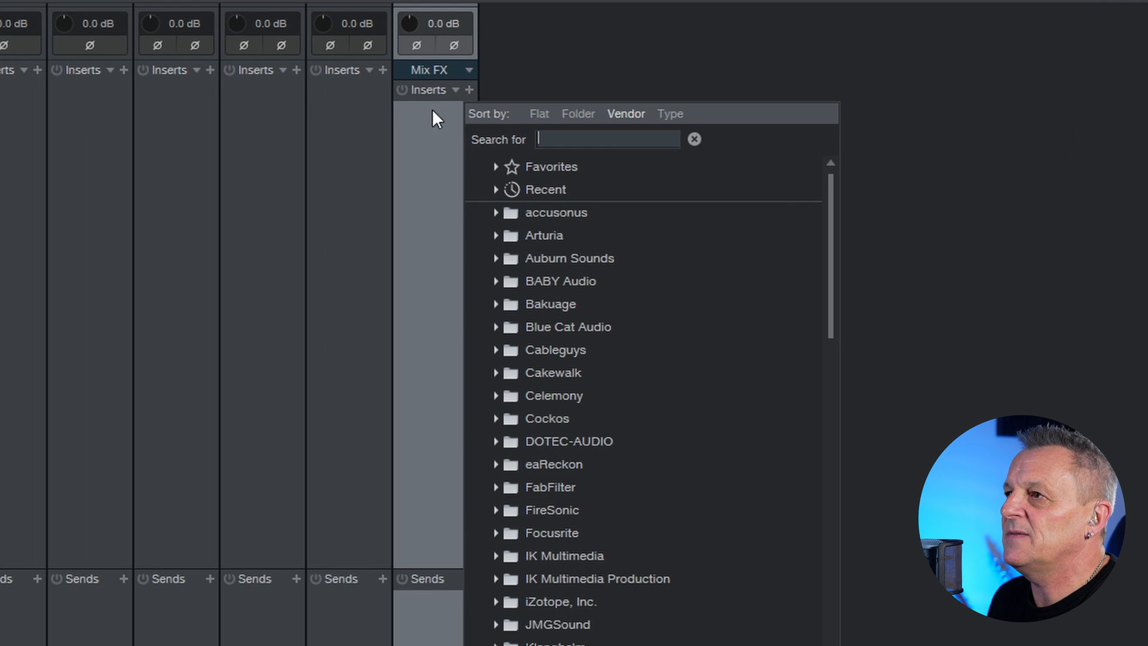
scroll(652, 512, down, 8)
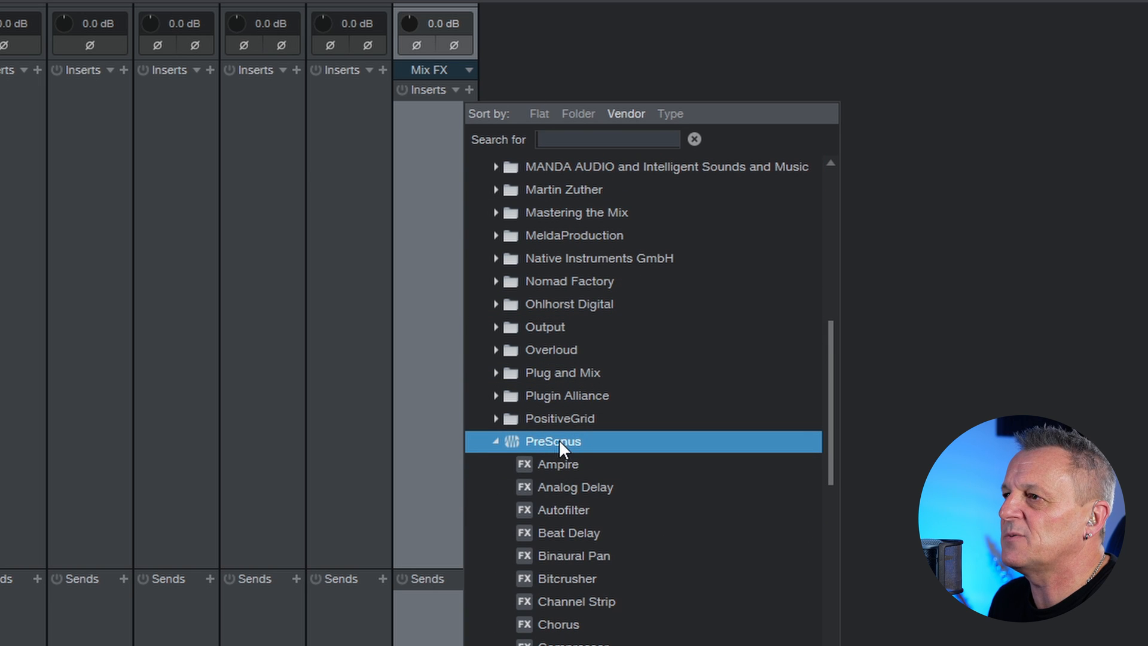
click(564, 465)
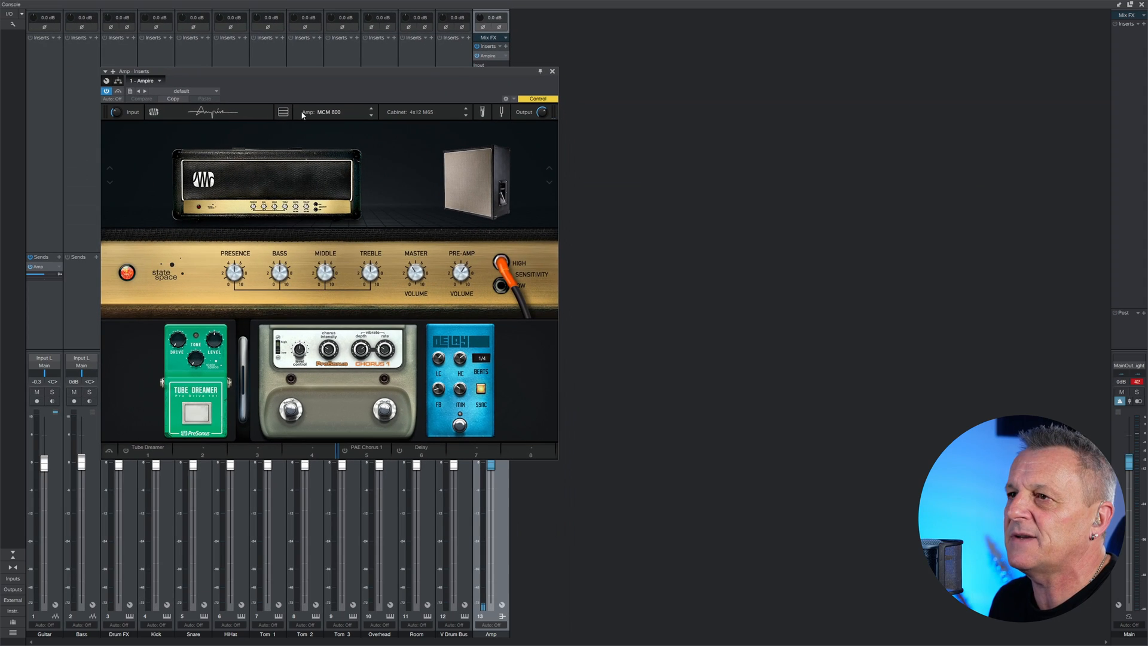
Step: Load the British Driver preset from Ampire XT Classics in the Amp bus's Ampire and close its editor
click(180, 93)
click(154, 111)
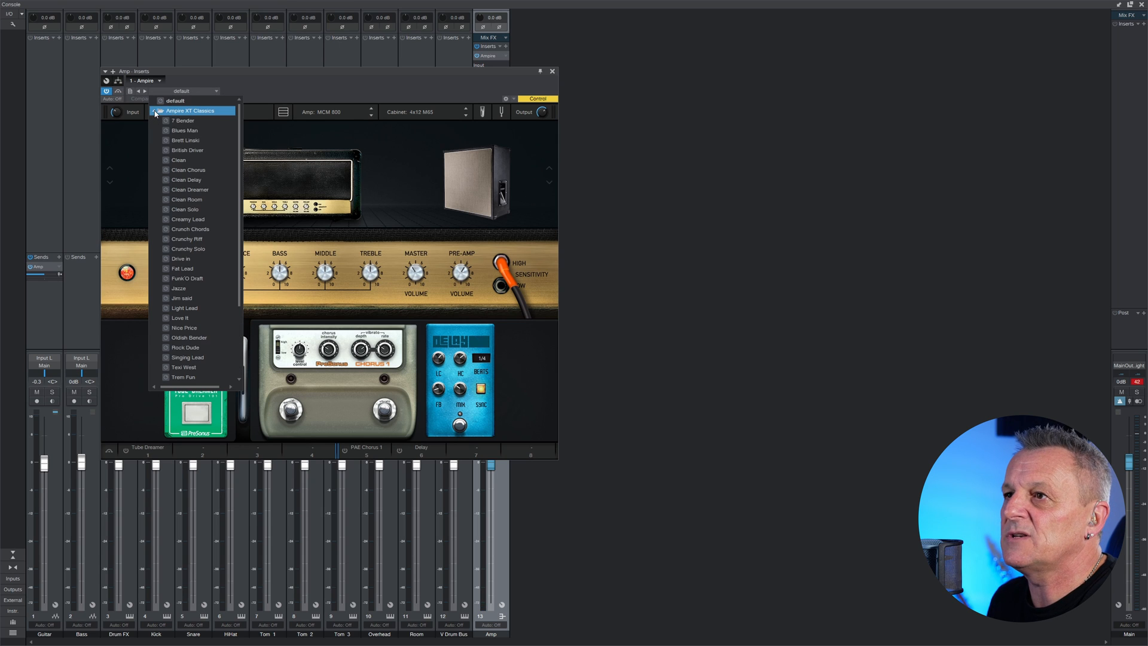
click(190, 150)
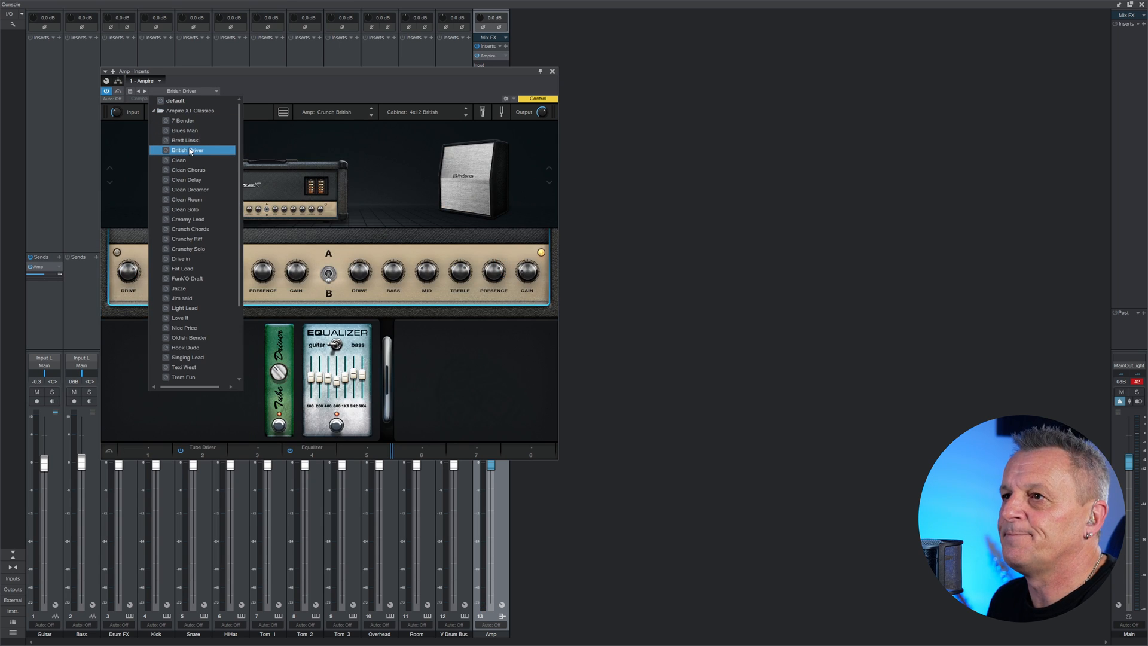
click(282, 88)
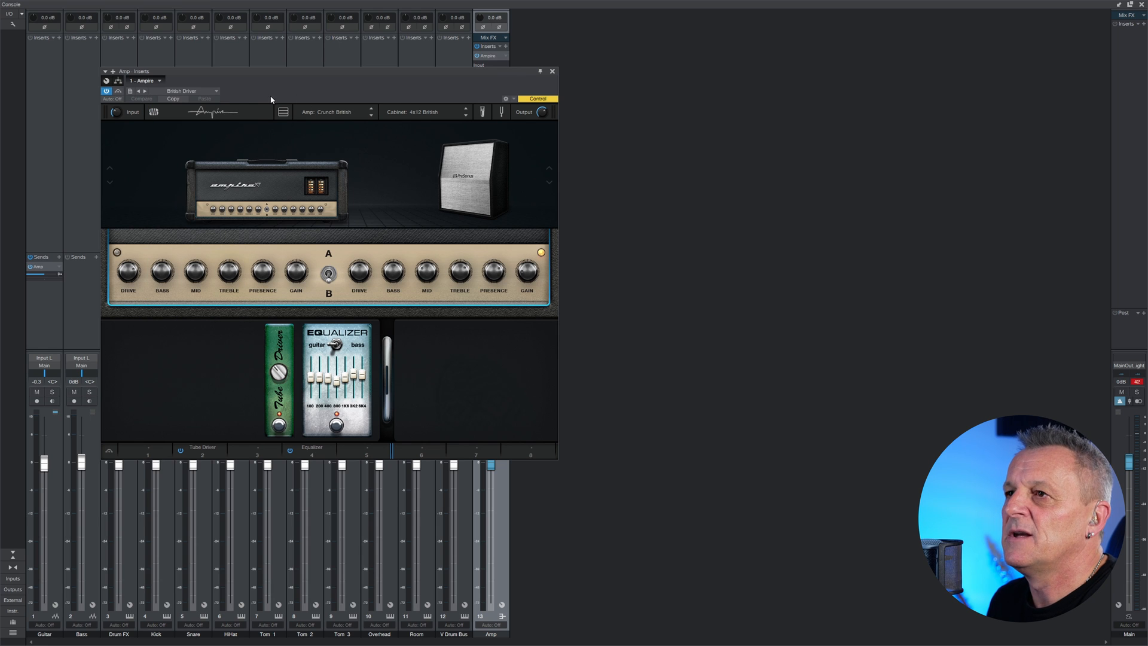
click(552, 71)
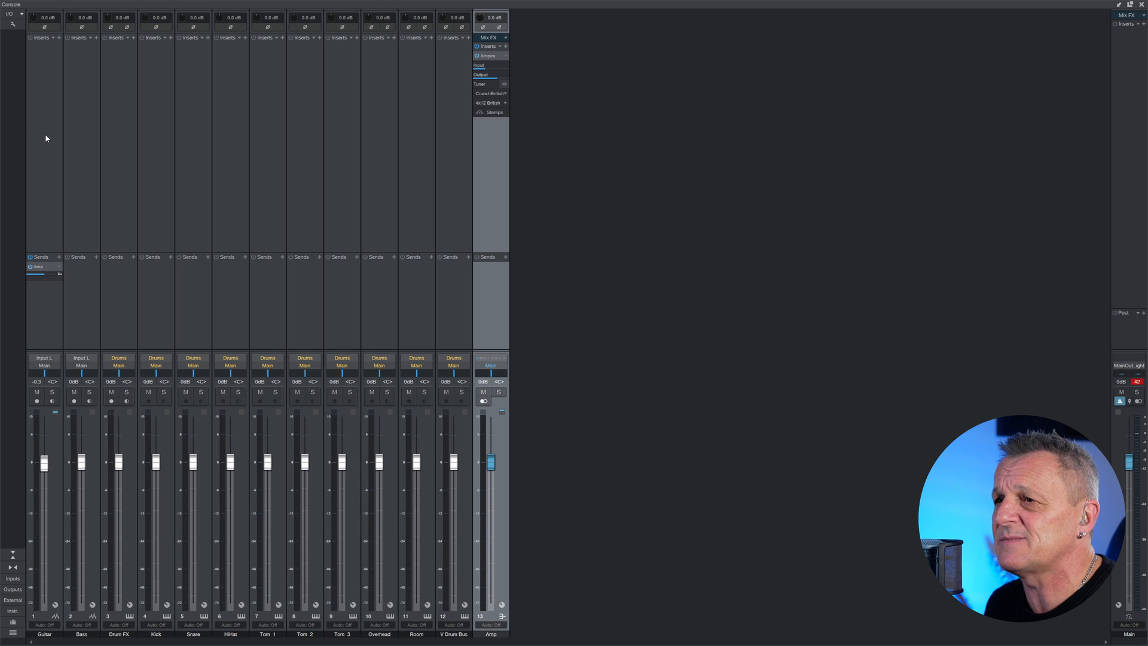
Step: Audition the song while lowering the Amp bus fader to silence and raising it to about -1.1 dB
key(space)
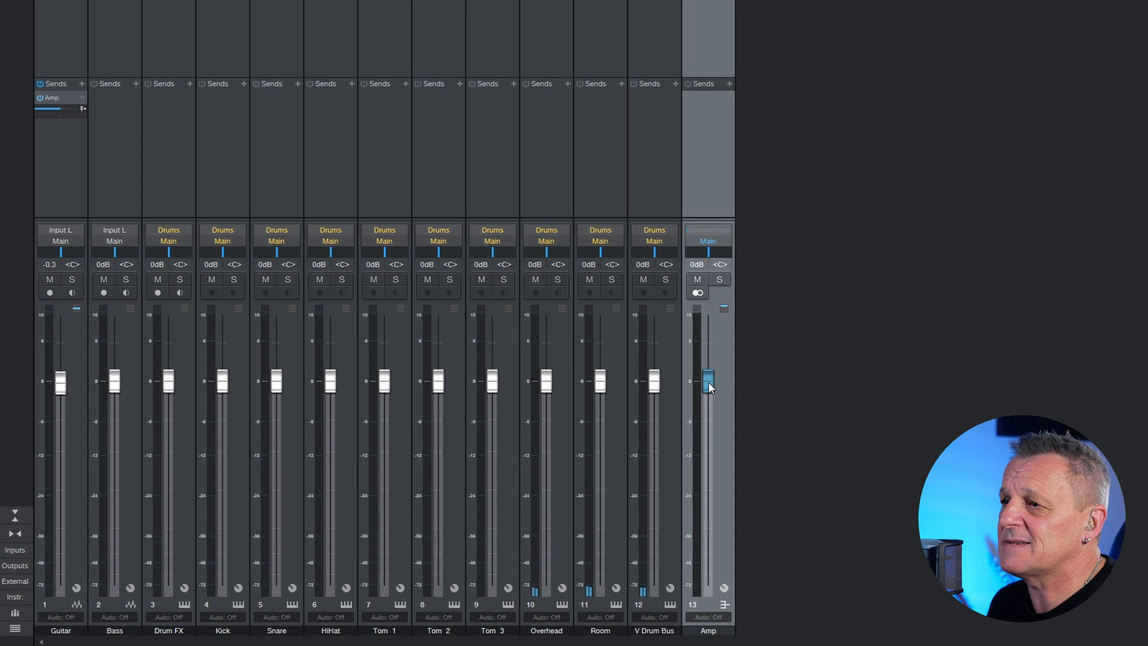
drag(587, 427, 589, 450)
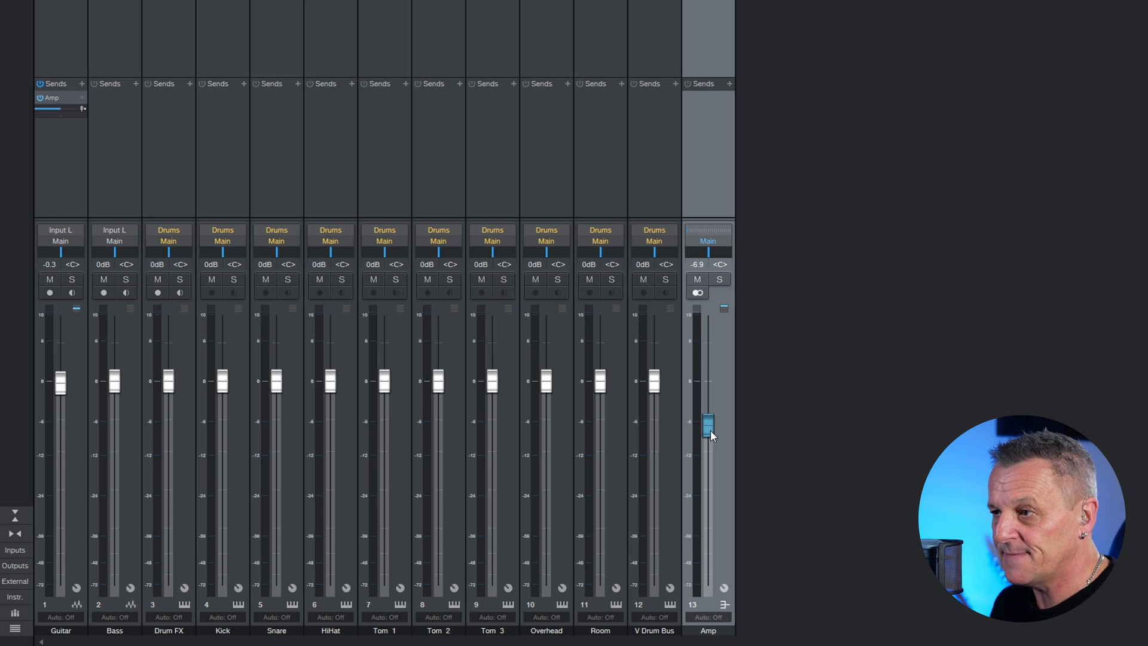
key(space)
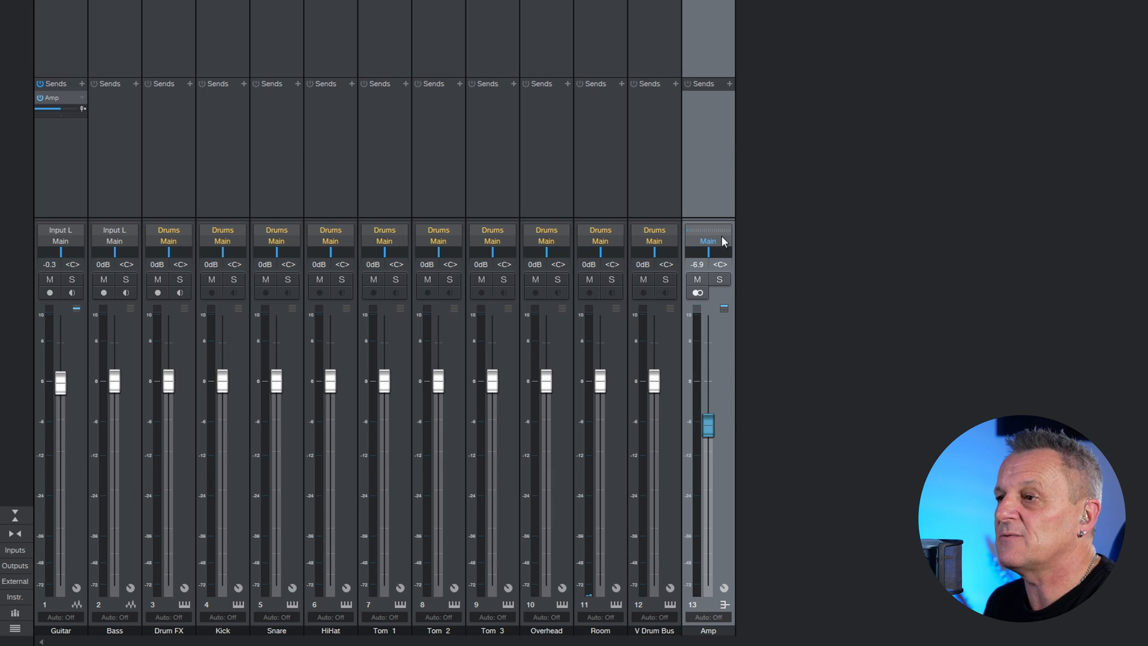
drag(708, 424, 709, 585)
key(space)
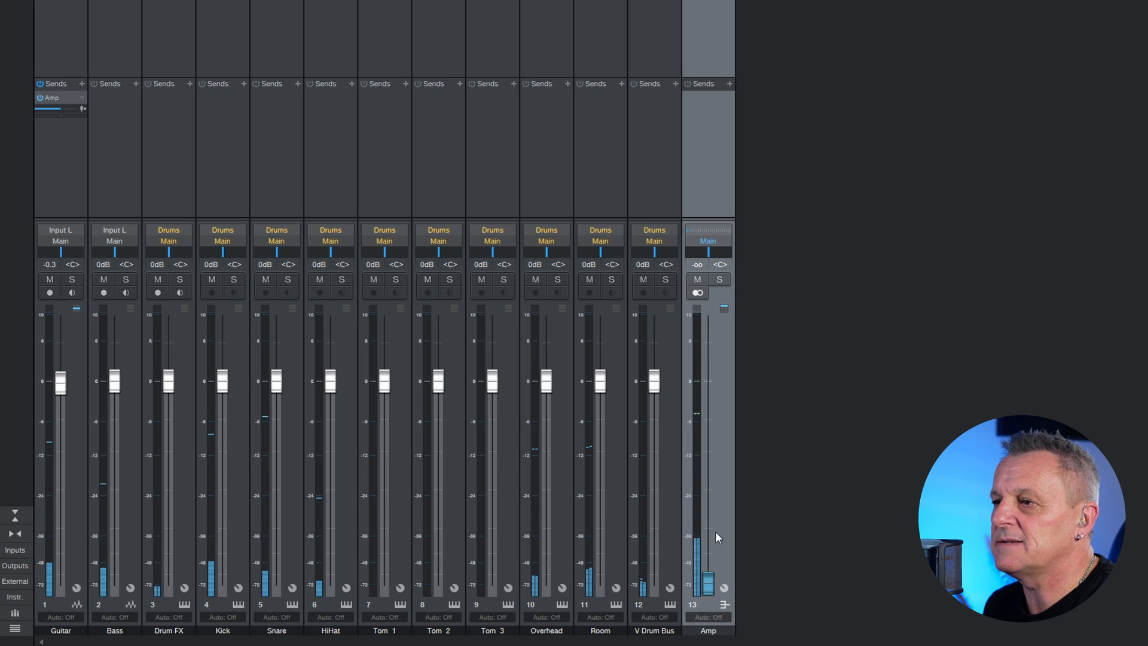
drag(708, 583, 711, 402)
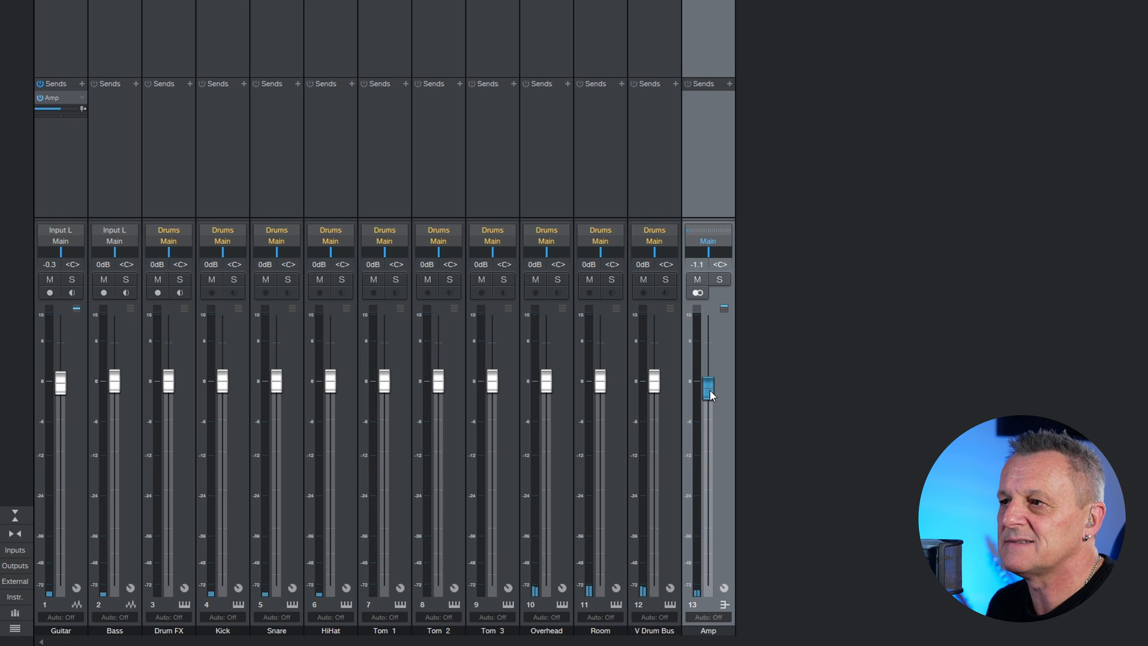
Step: Pull the Guitar fader fully down and bring it back to about 0 dB to try out the post-fader Amp send
drag(66, 384, 58, 605)
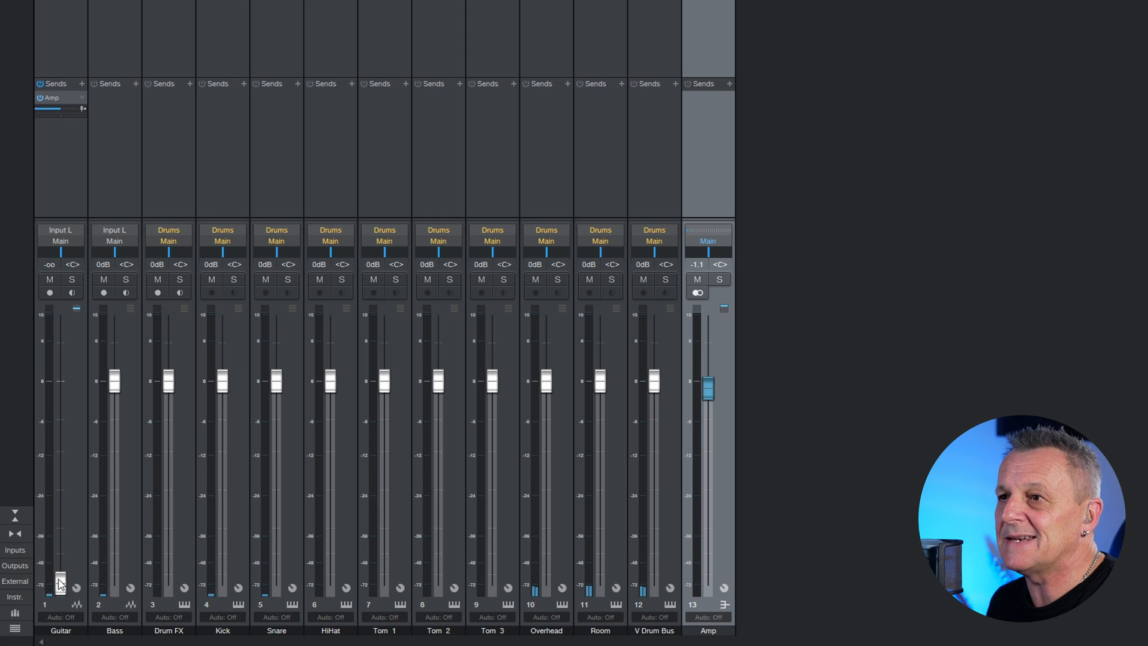
drag(61, 583, 71, 390)
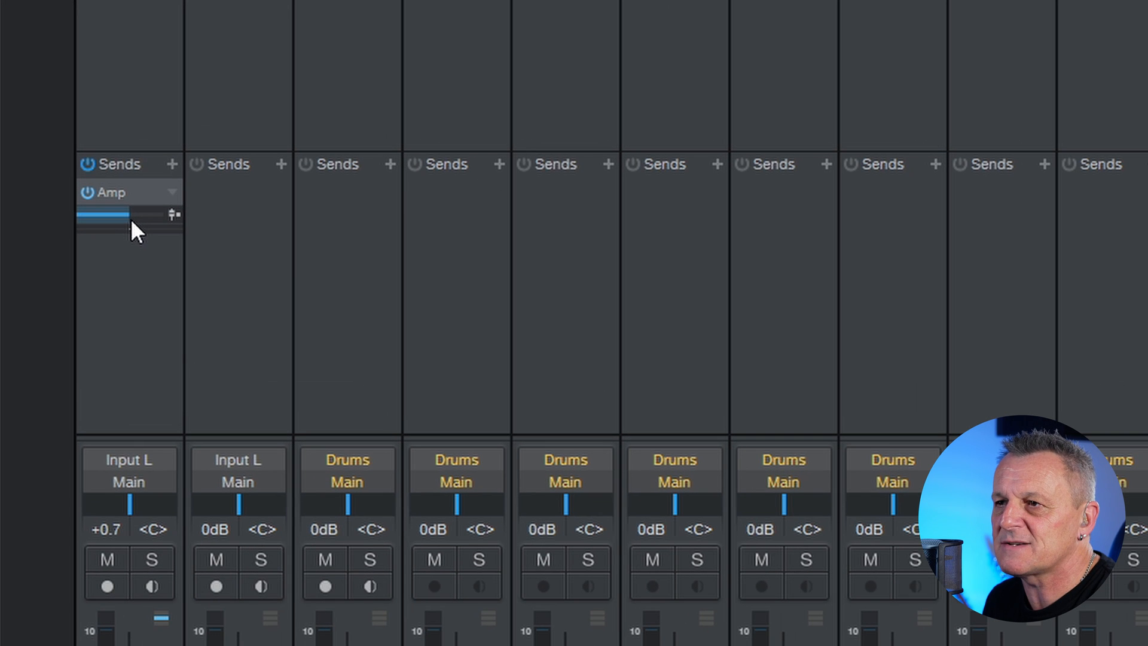
mouse_move(58, 111)
mouse_move(123, 218)
mouse_down()
mouse_move(101, 218)
mouse_move(135, 217)
mouse_move(97, 218)
mouse_move(126, 221)
mouse_up()
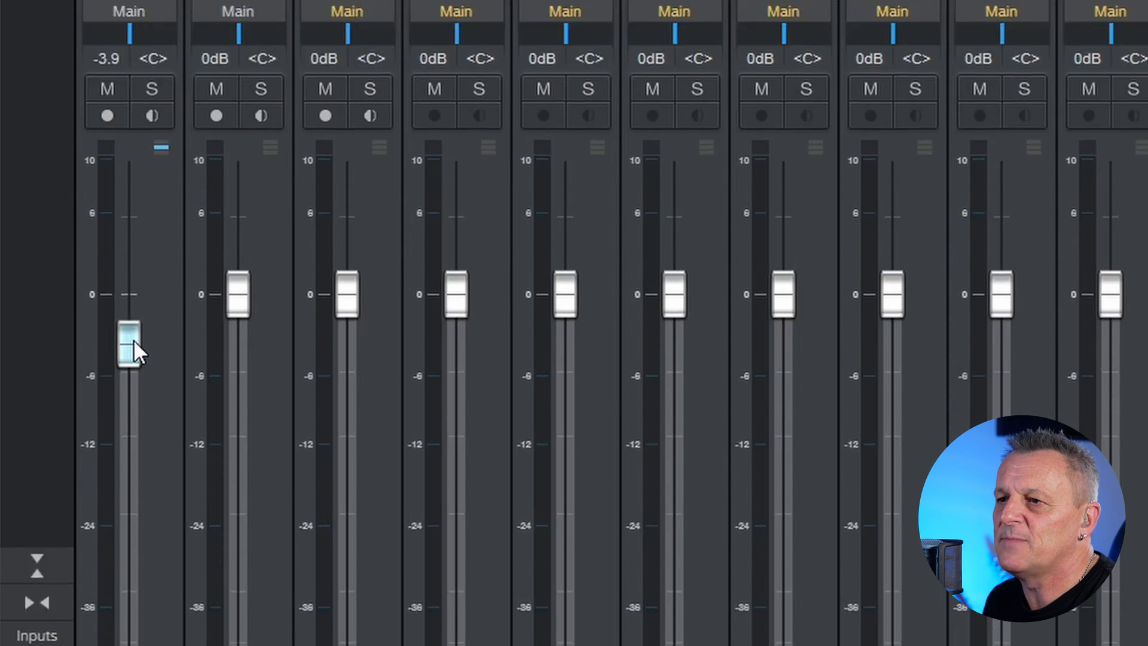
drag(134, 339, 131, 100)
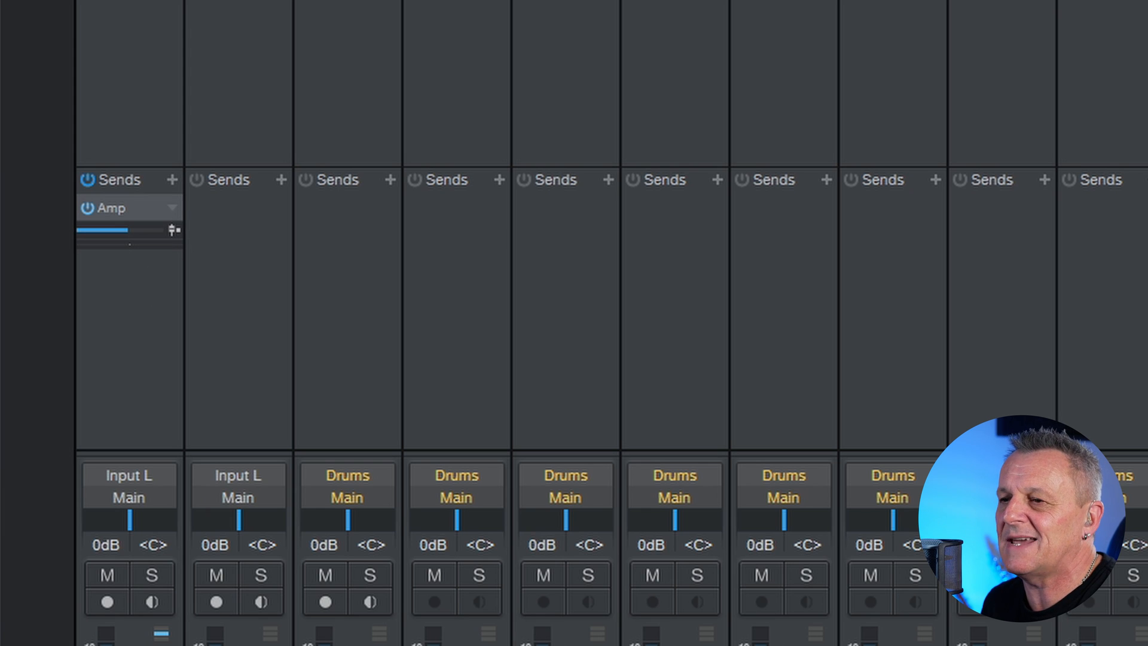
drag(106, 644, 106, 644)
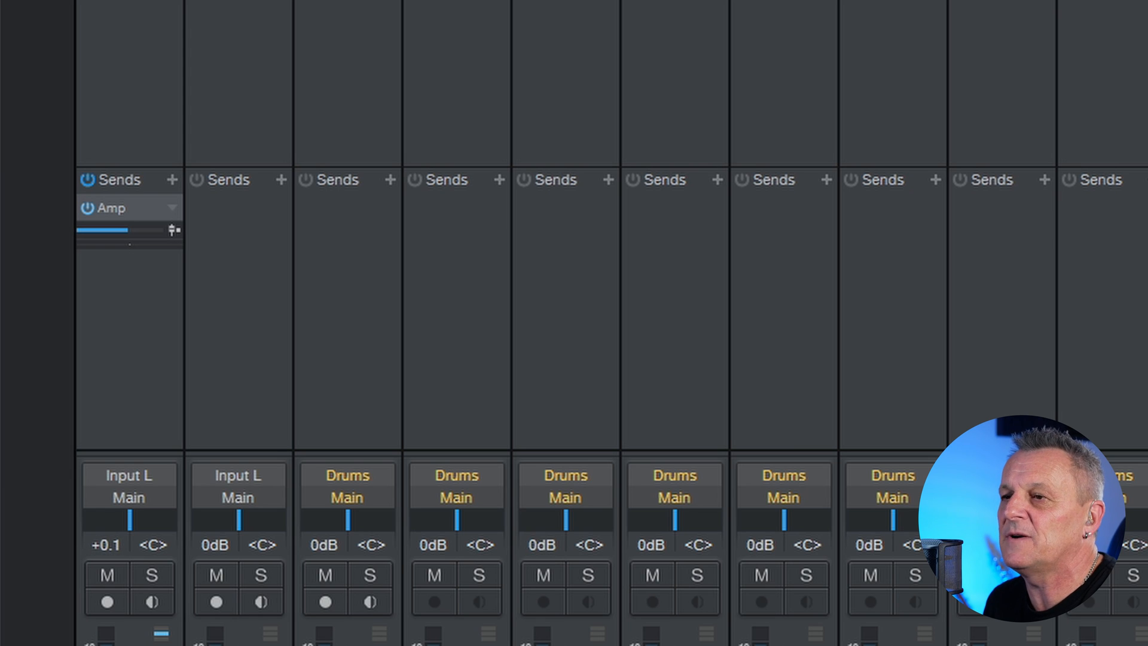
Step: Switch the Guitar channel's Amp send to pre-fader, pull the Guitar fader fully down and lower the Amp bus to about -8.9 dB
click(174, 228)
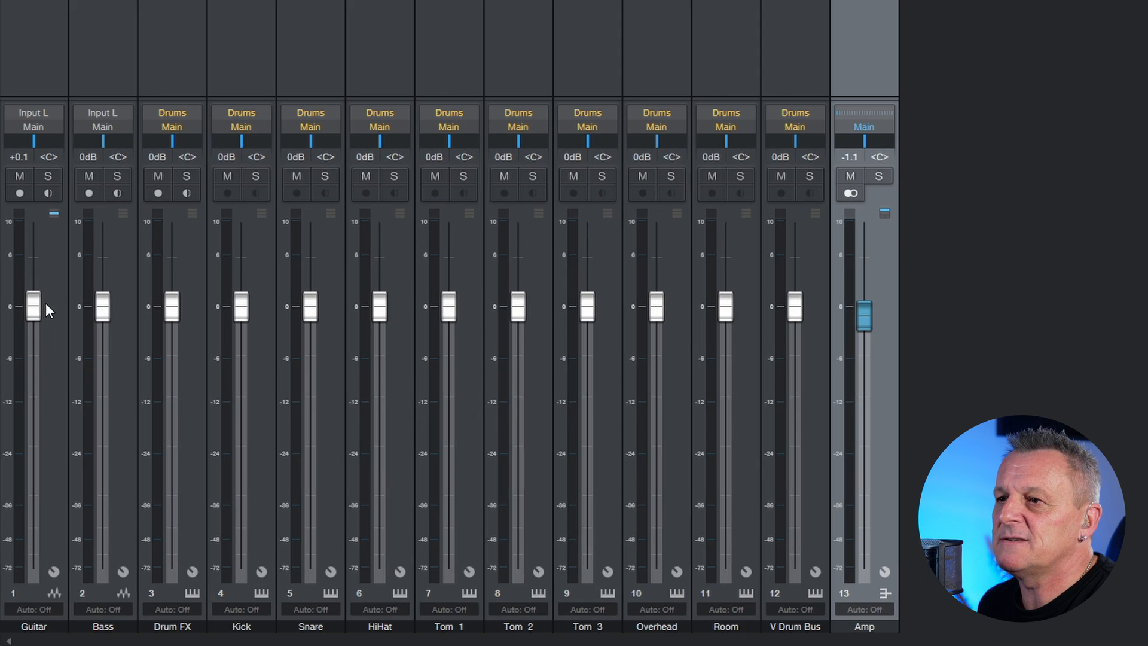
drag(32, 307, 42, 579)
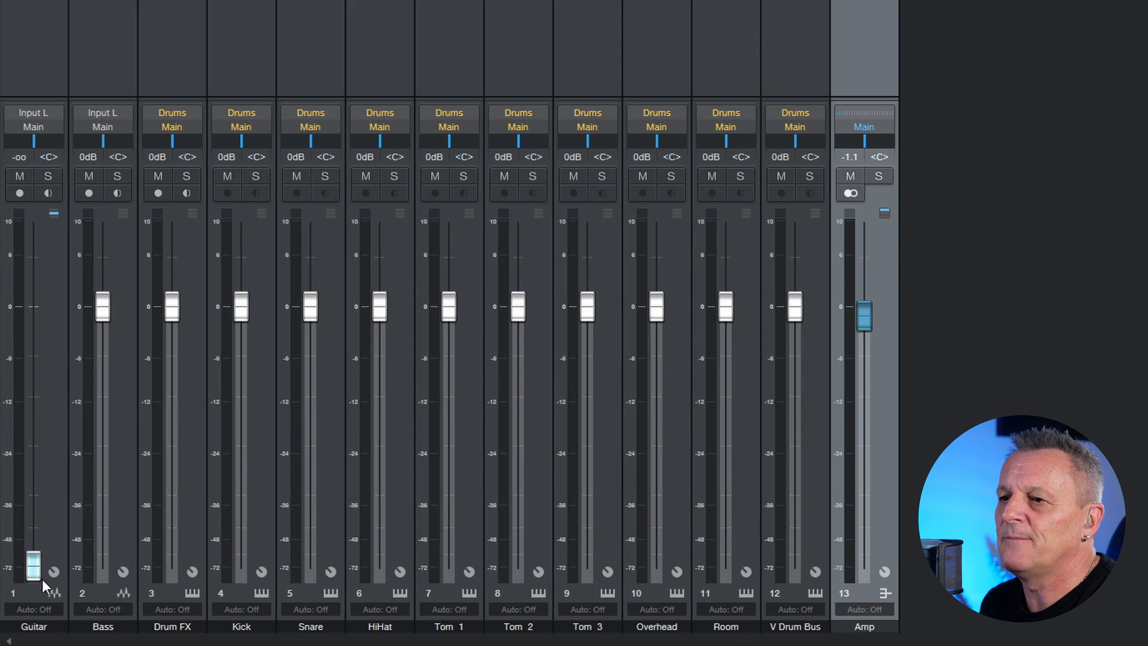
drag(866, 342, 866, 391)
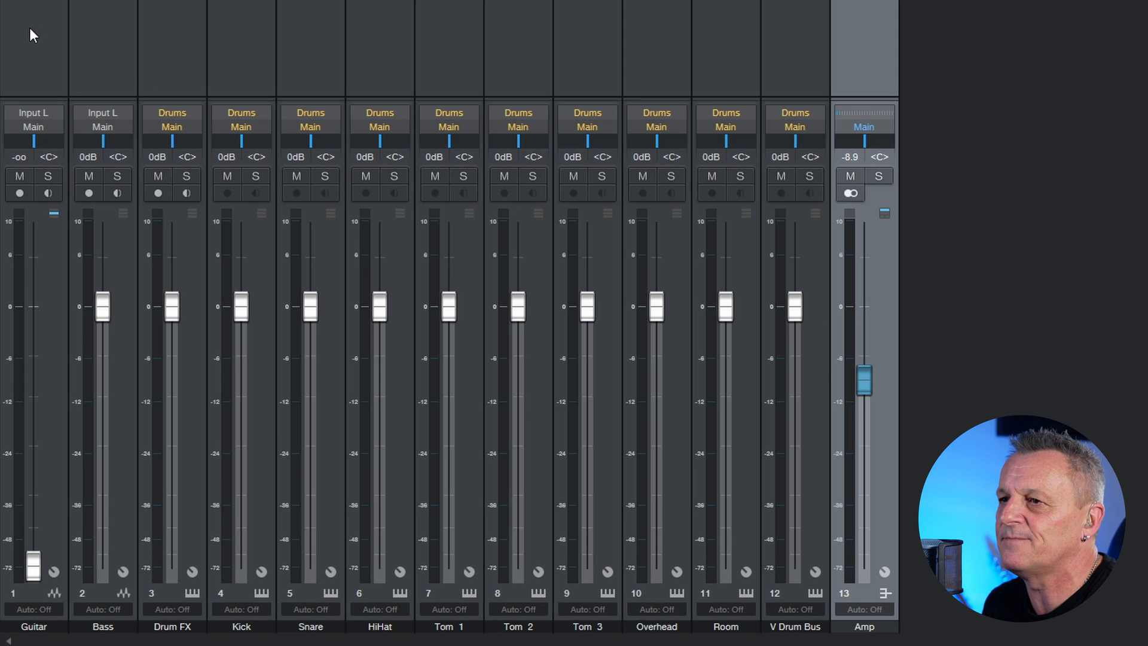
Step: Play the song and blend the dry and amped guitar, raising Guitar to about -1.9 dB and the Amp bus to about -0.6 dB
key(space)
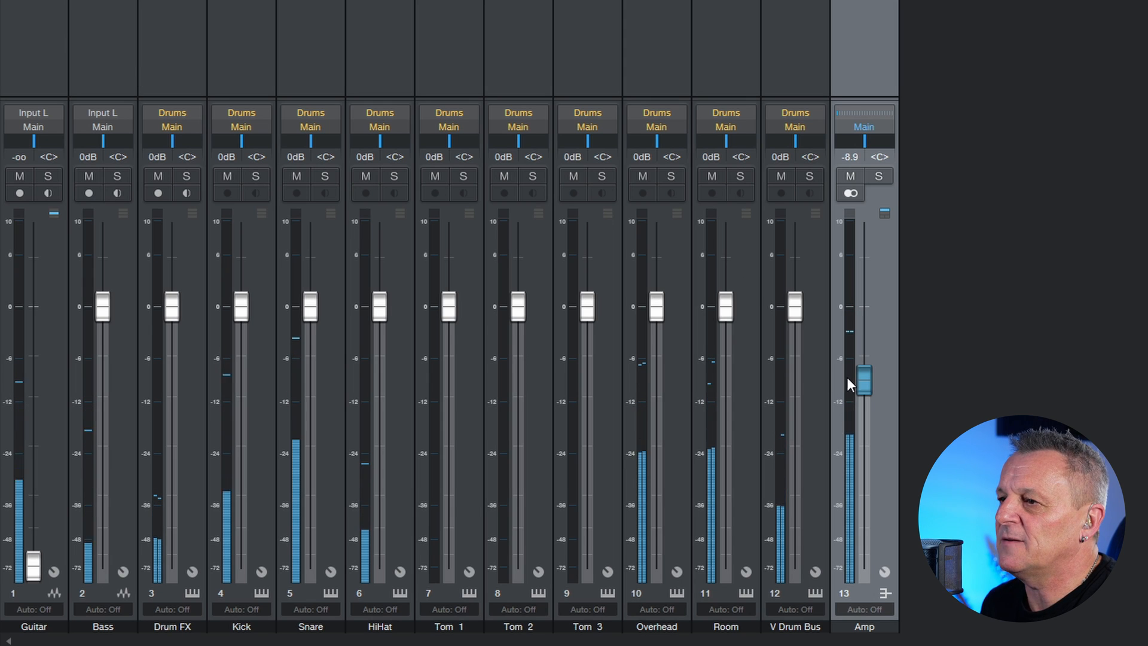
drag(867, 382, 866, 531)
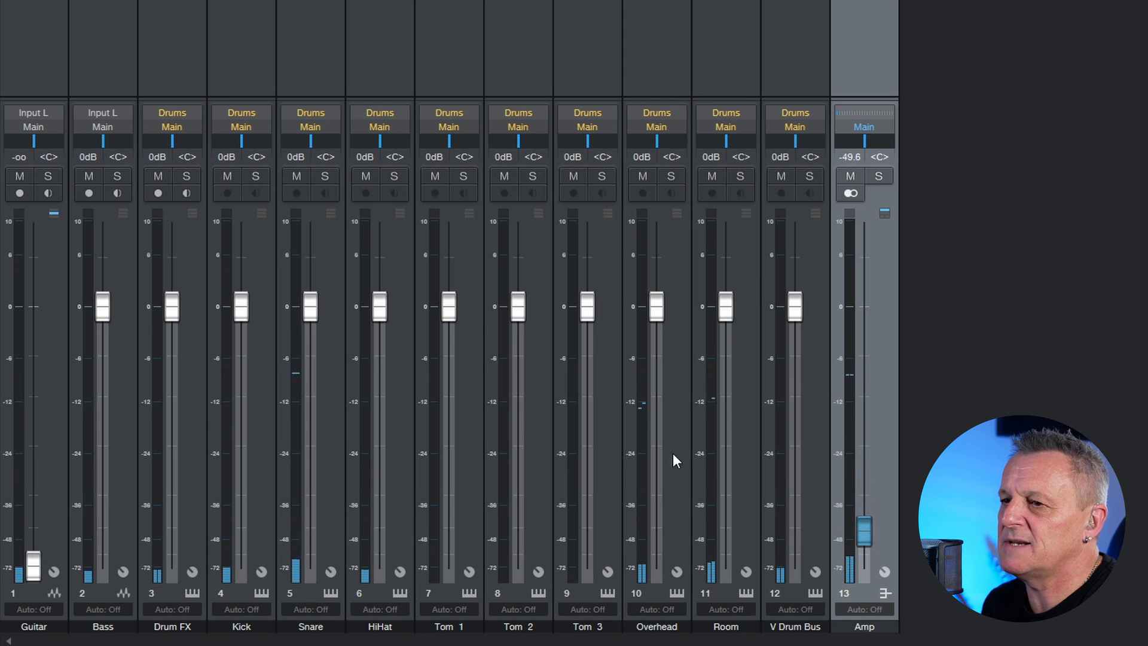
drag(33, 560, 34, 314)
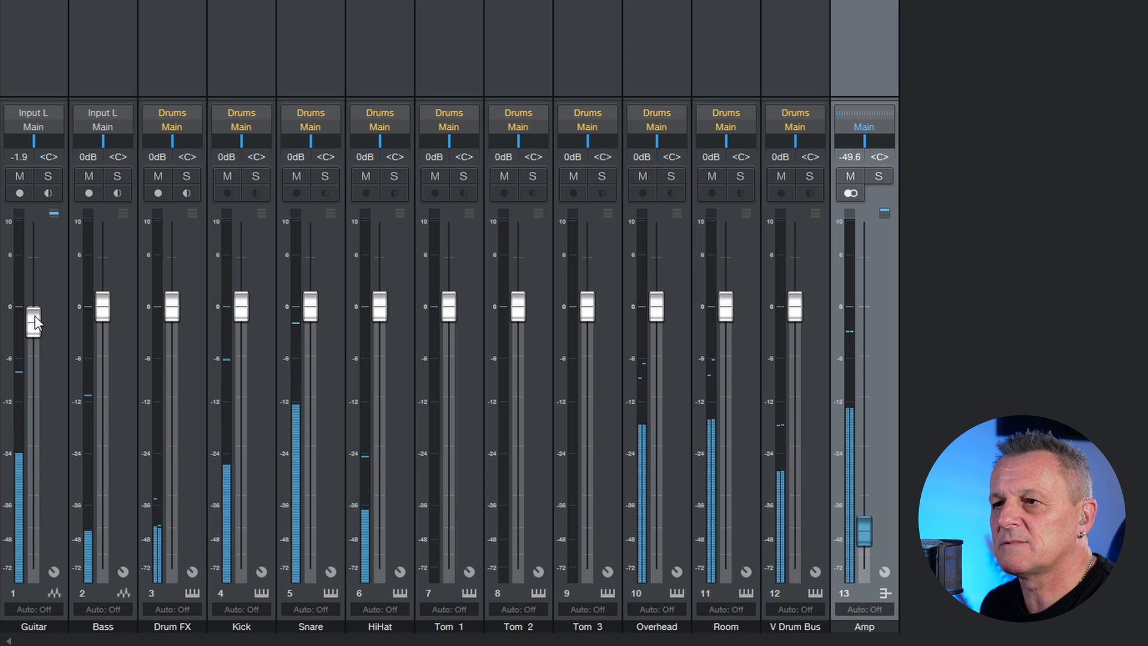
drag(856, 533, 876, 312)
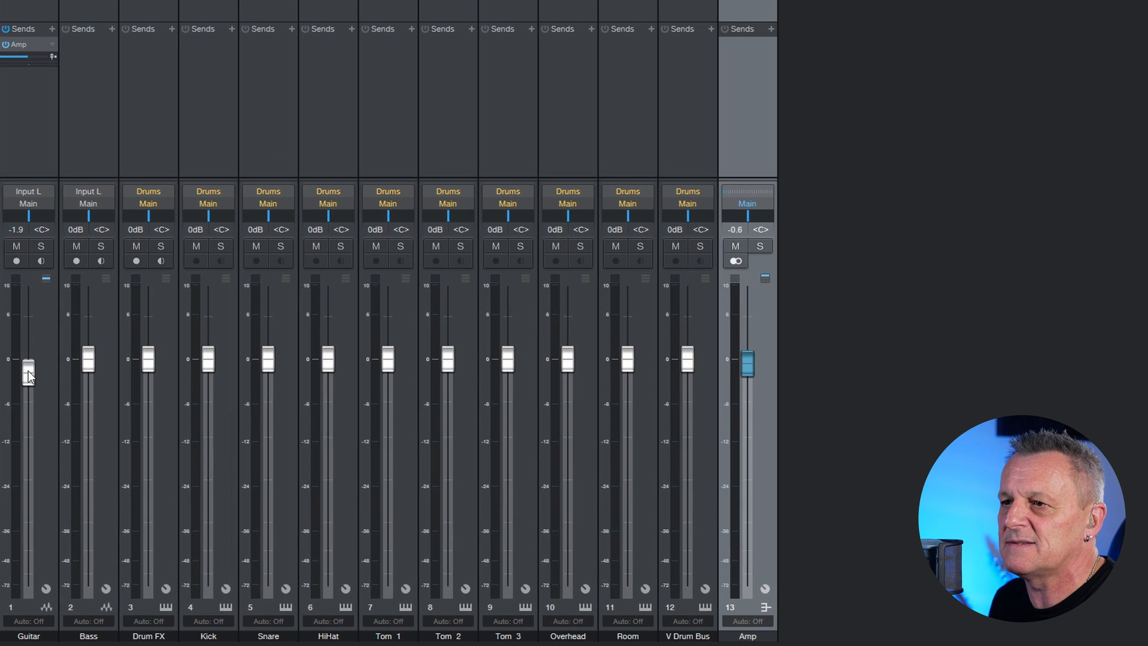
Step: Reset the Guitar fader to 0 dB and lower the Amp bus fader to about -9.7 dB
alt+click(33, 327)
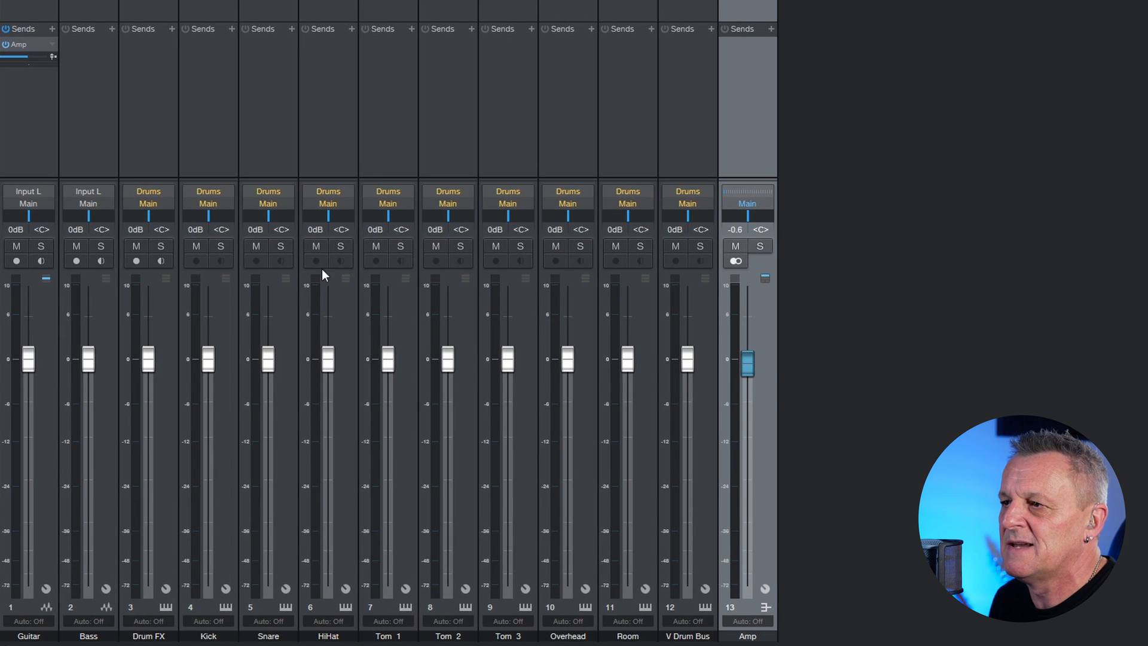
drag(748, 360, 760, 424)
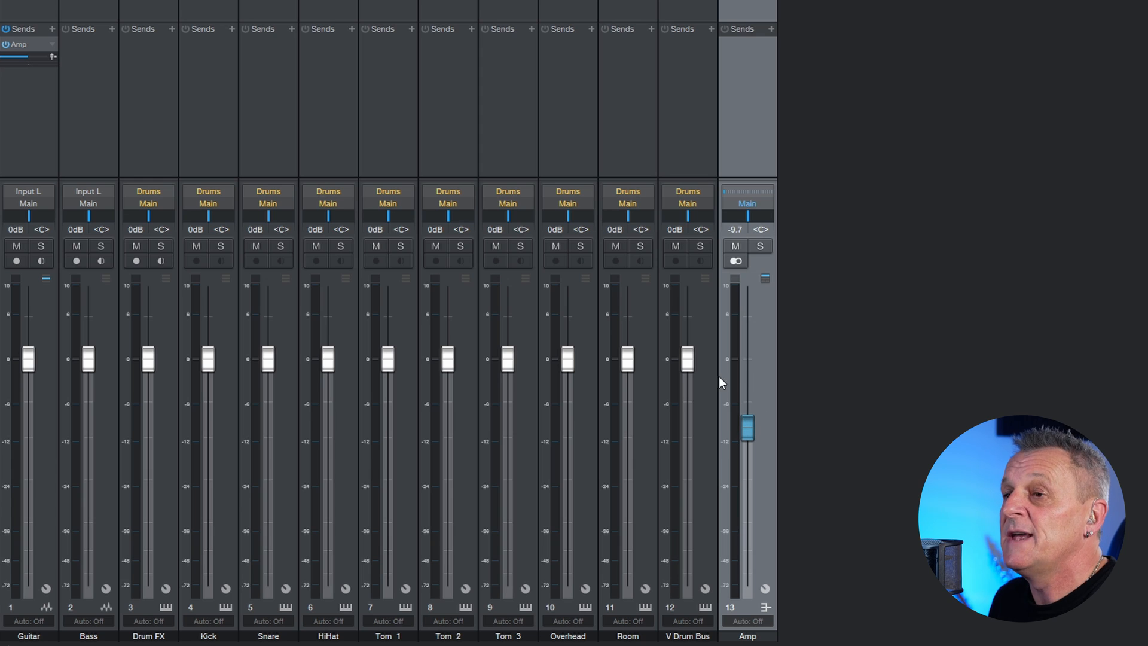
Step: Add a second send to a new bus channel on the Guitar channel
click(53, 28)
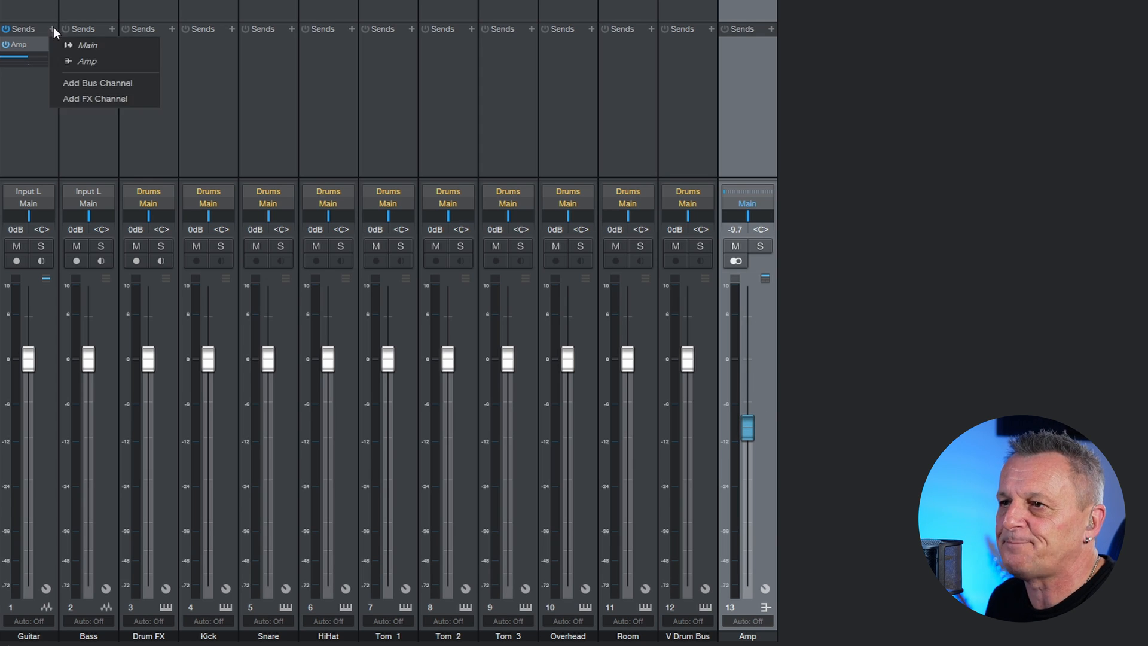
click(116, 83)
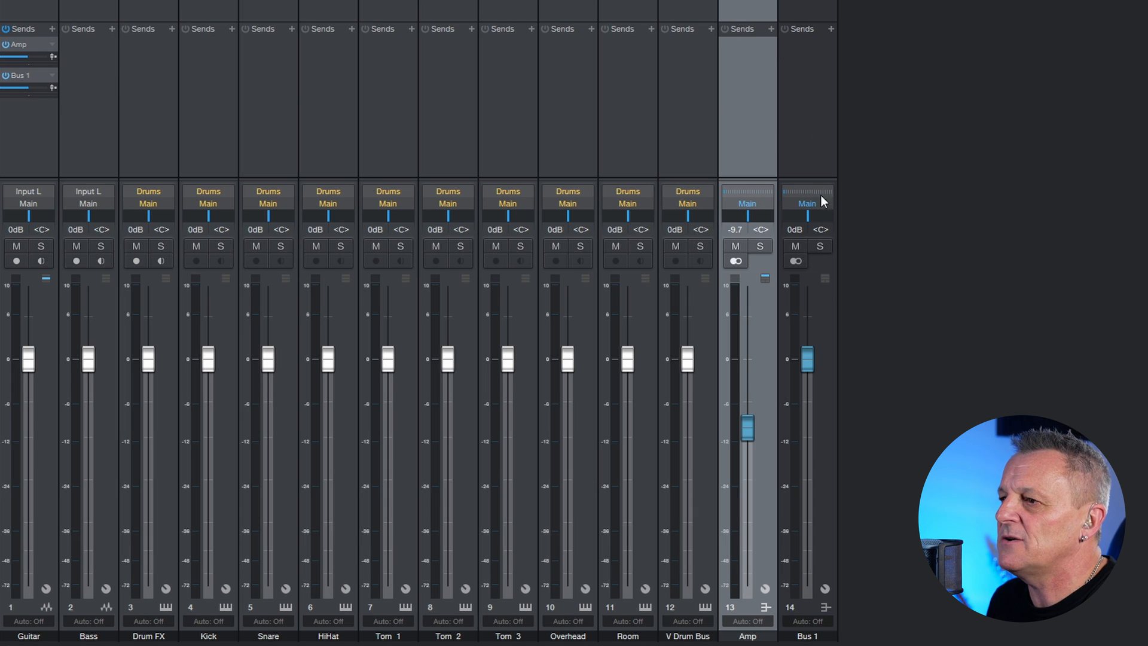
Step: Rename the new bus channel, Bus 1, as Delay
double_click(809, 637)
text(Delay)
key(Return)
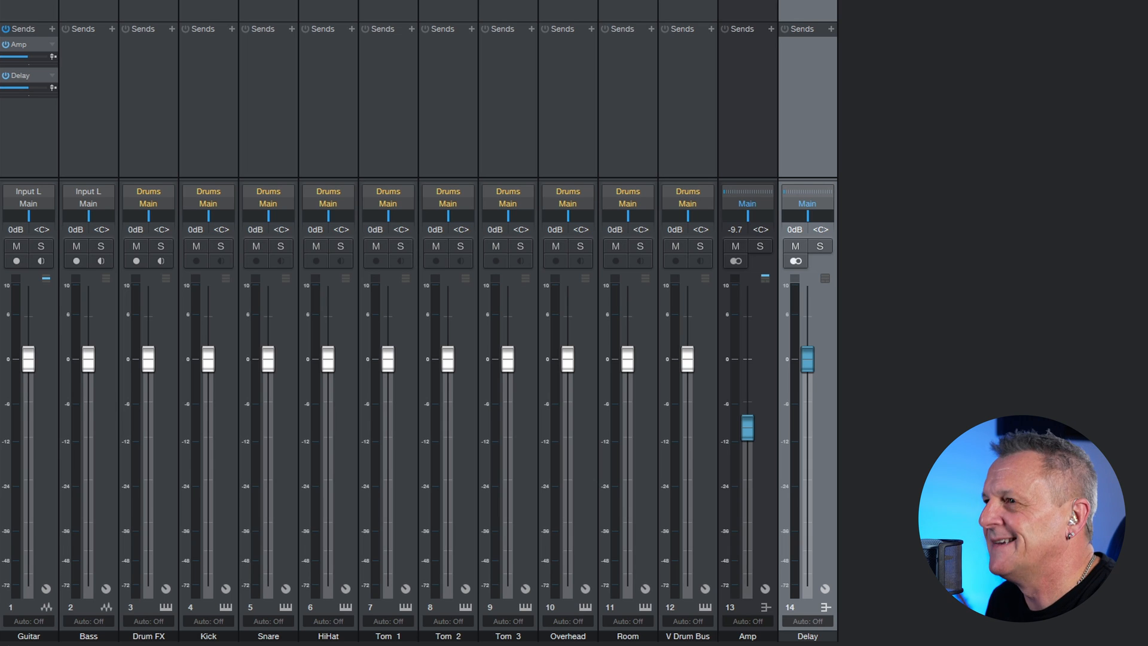
Step: Insert the PreSonus Beat Delay effect on the Delay bus
scroll(832, 56, up, 10)
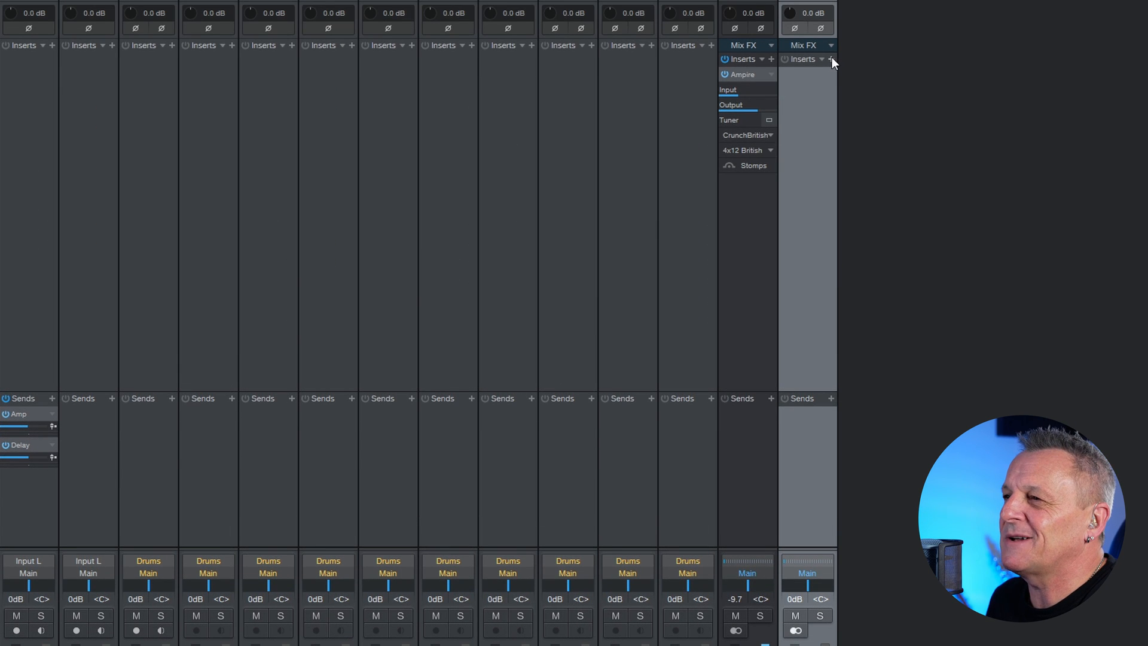
click(832, 59)
scroll(939, 335, down, 8)
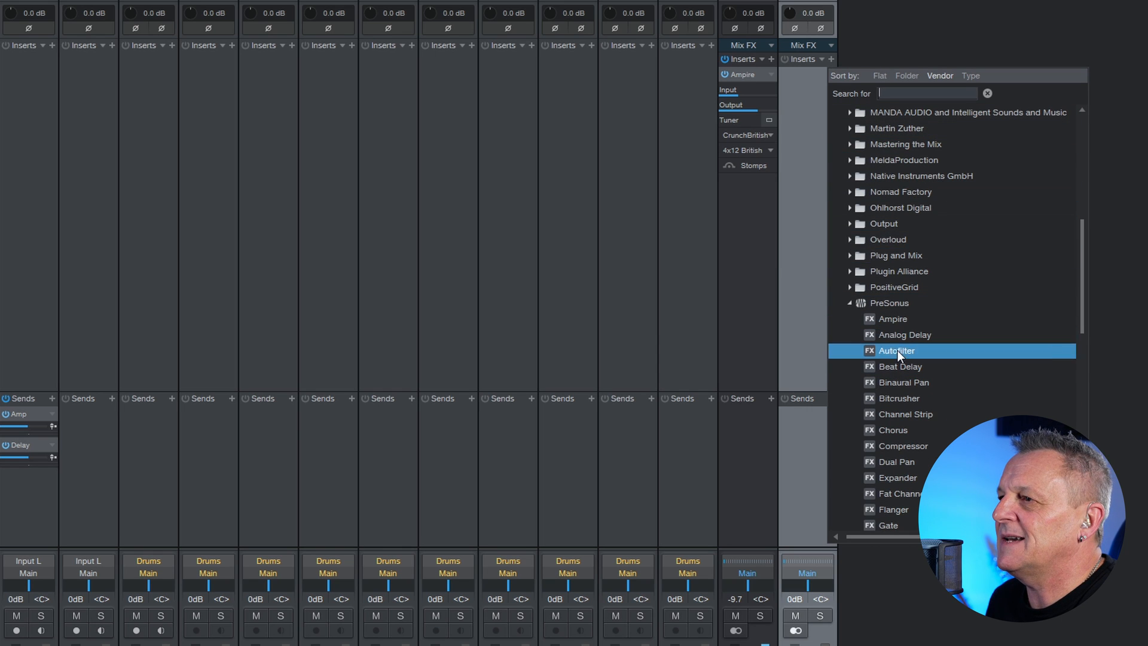
click(898, 366)
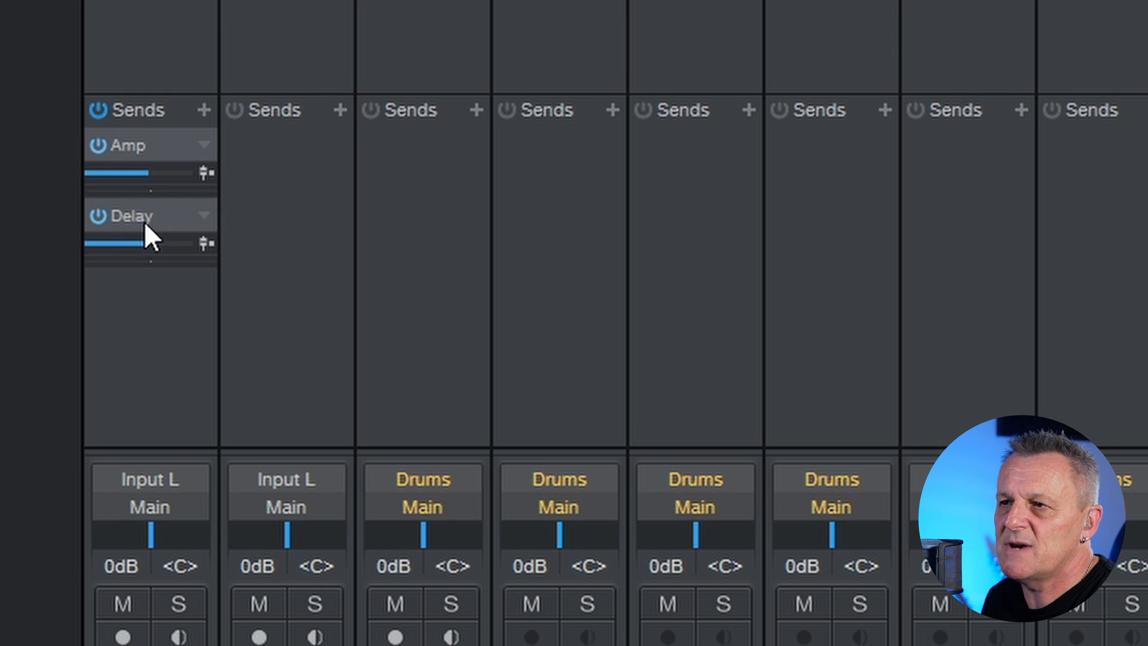
Step: Move the Guitar channel's Delay send above the Amp send, and return the Amp send to the first slot
drag(139, 216, 161, 132)
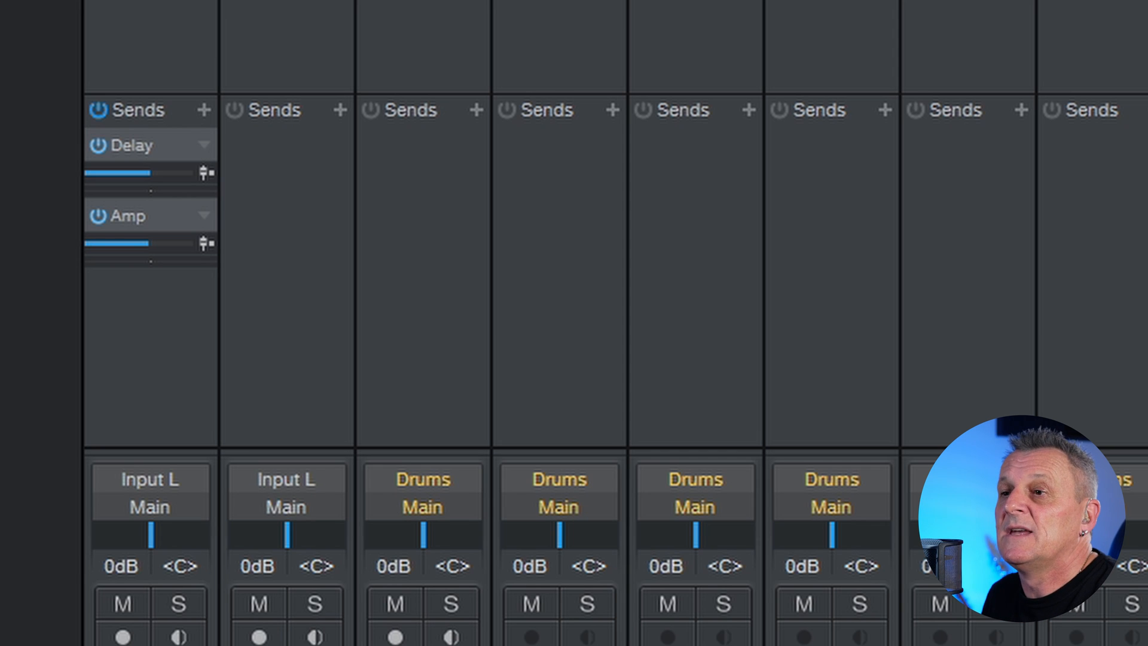
drag(152, 171, 142, 153)
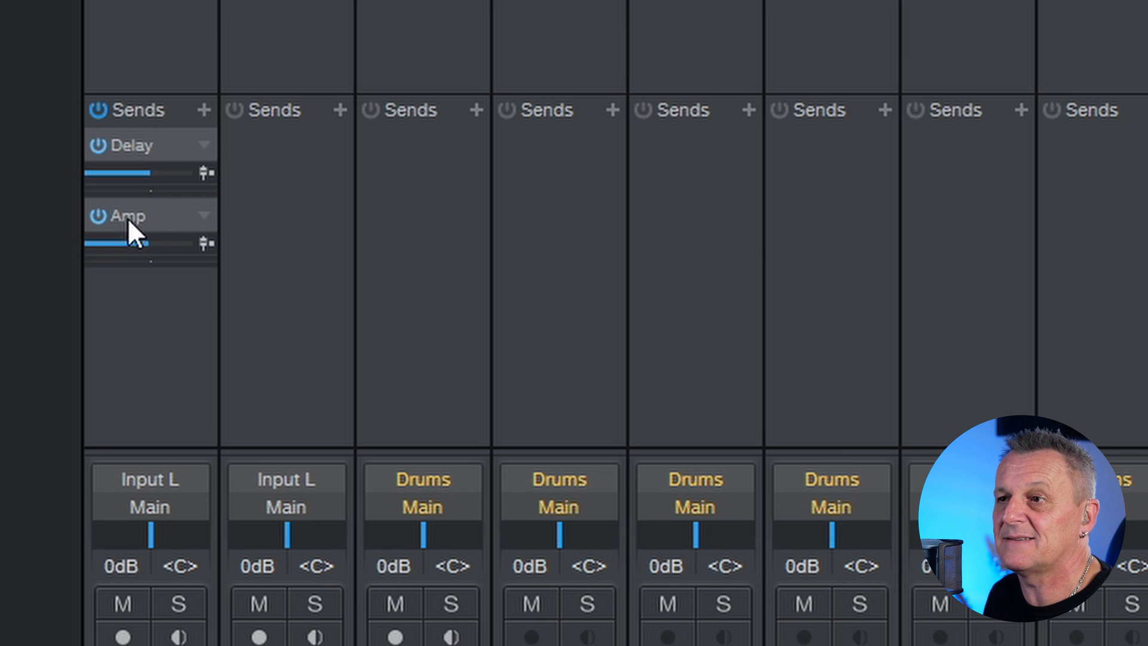
drag(144, 219, 142, 109)
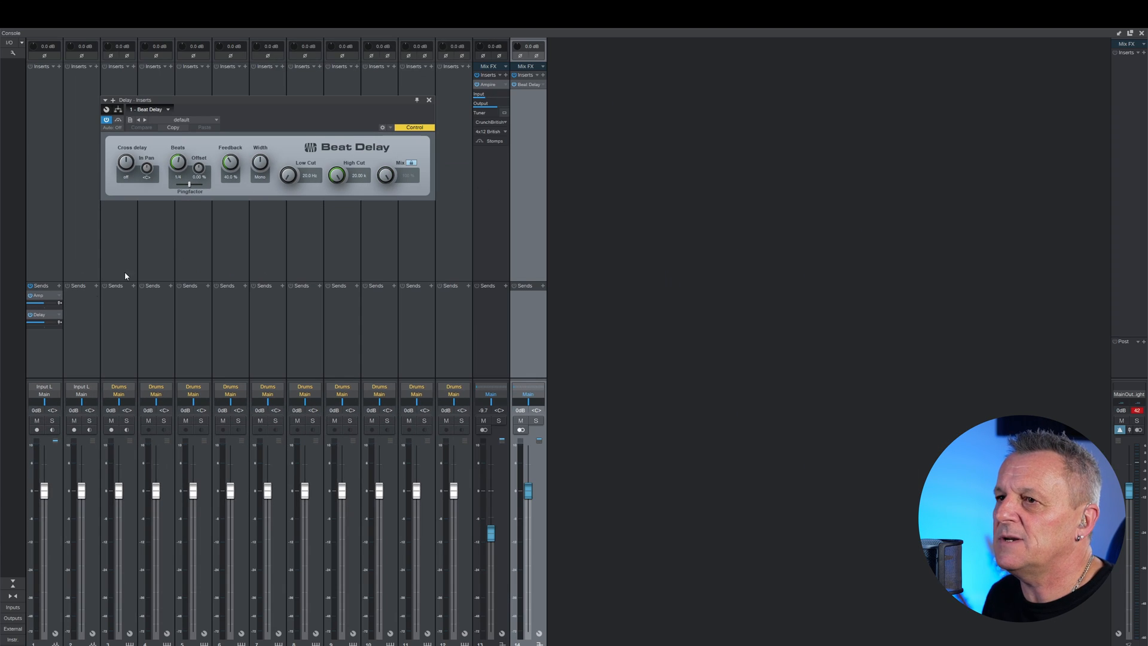
Step: Remove the Delay send from the Guitar channel
right_click(45, 323)
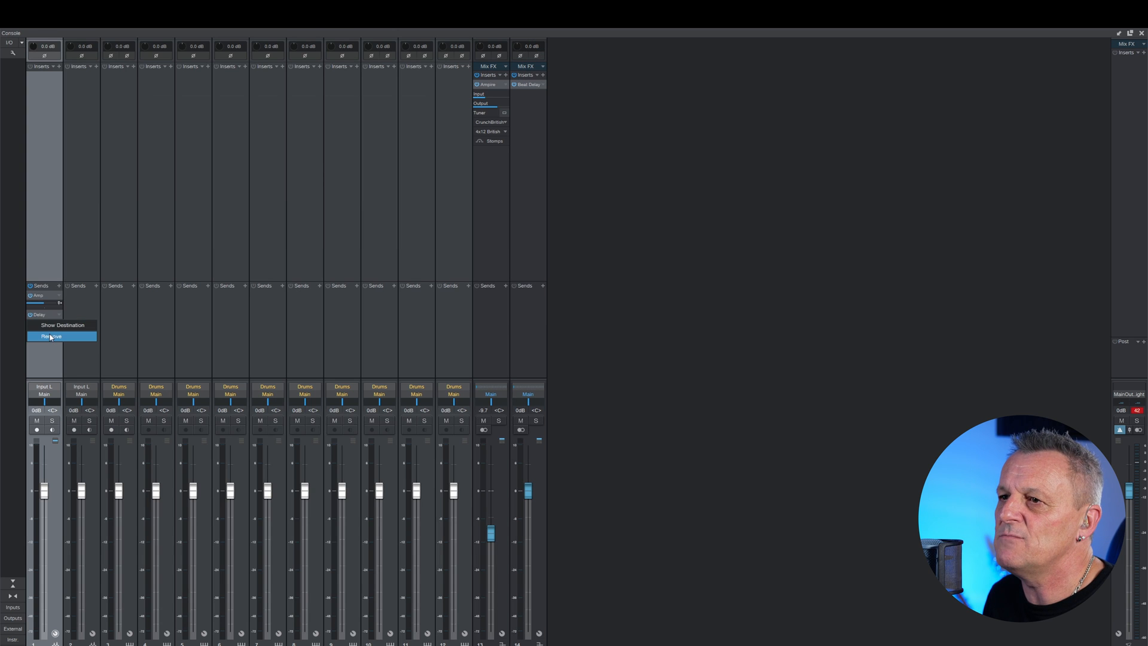
click(50, 335)
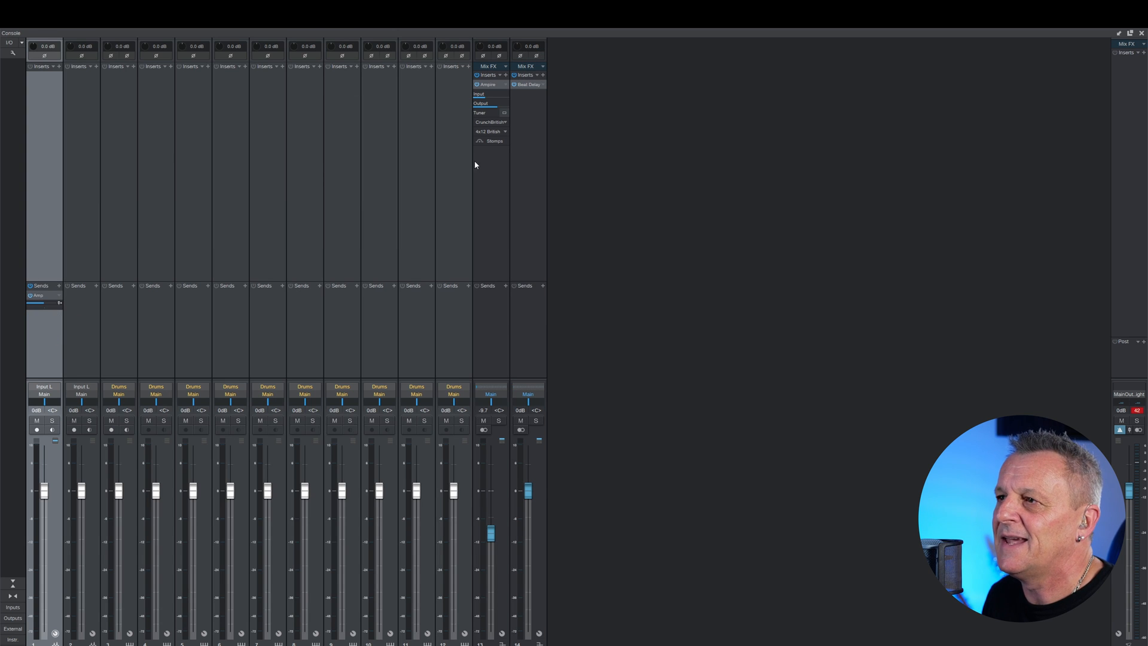
Step: Try routing the Amp bus to the Delay bus through a send, and remove that send again
click(488, 84)
click(555, 101)
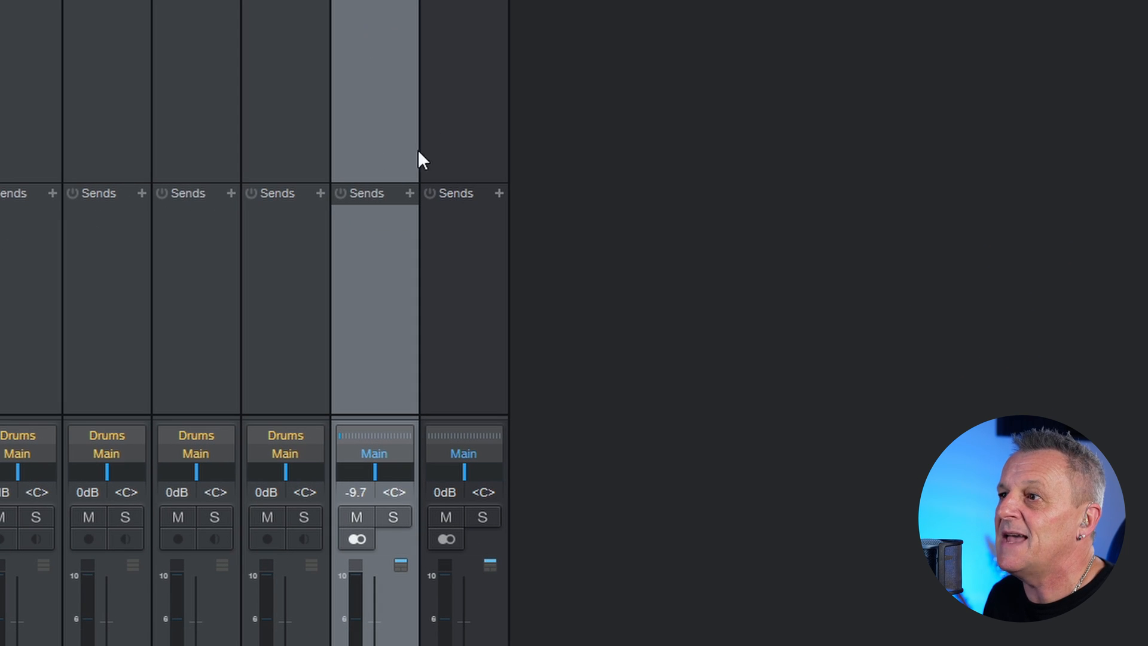
click(409, 193)
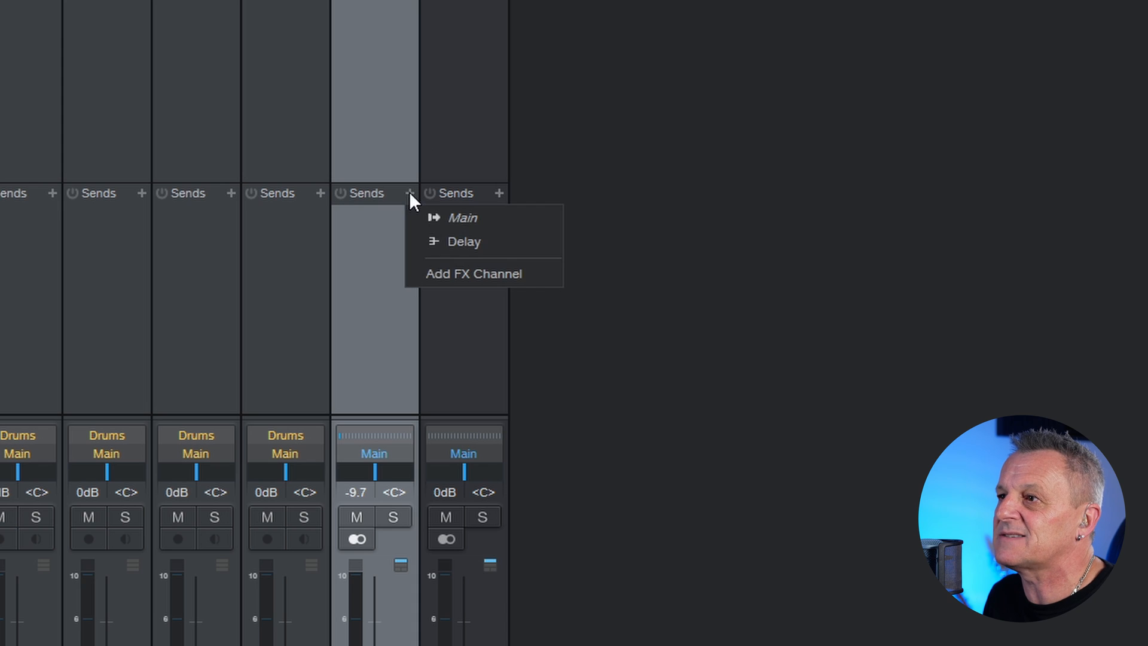
click(465, 241)
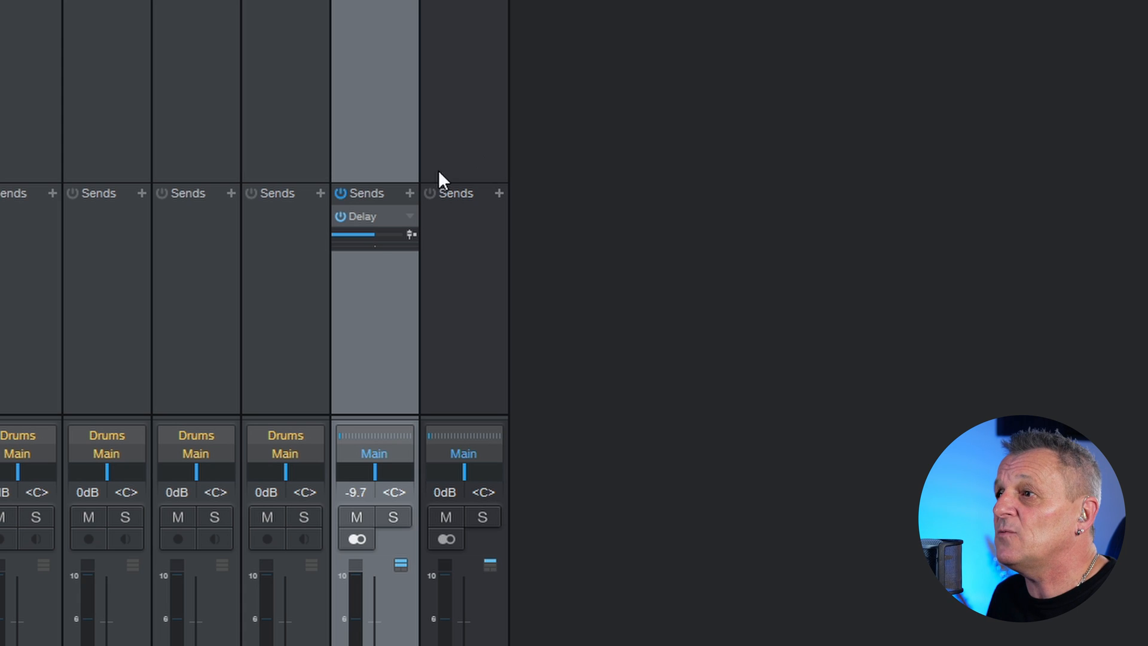
right_click(371, 218)
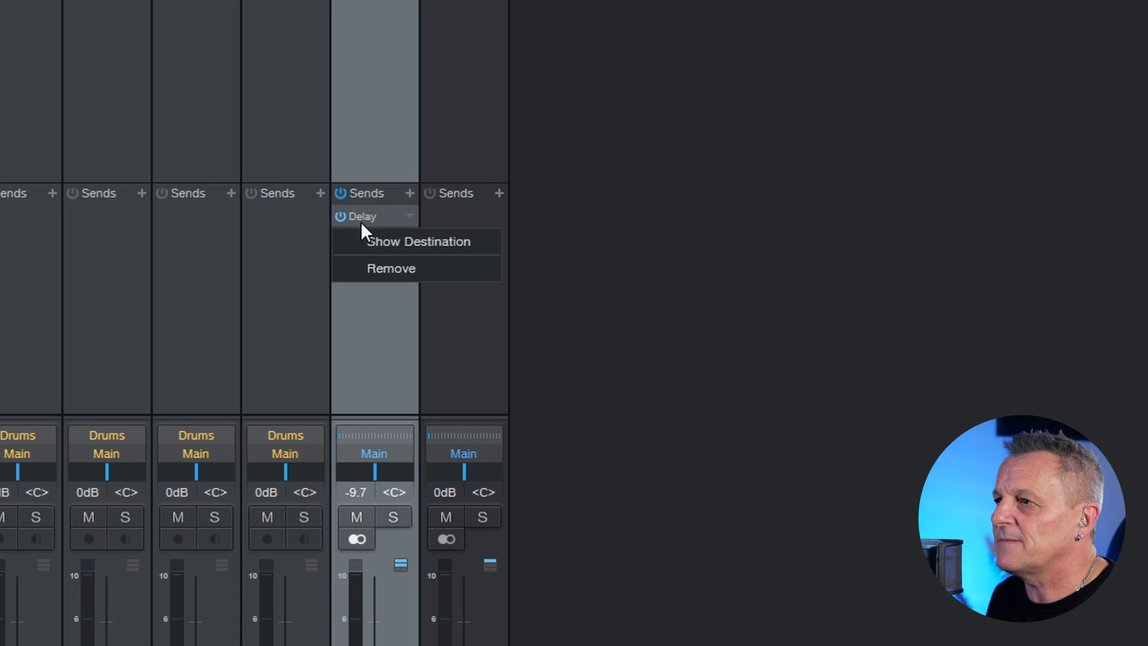
click(382, 271)
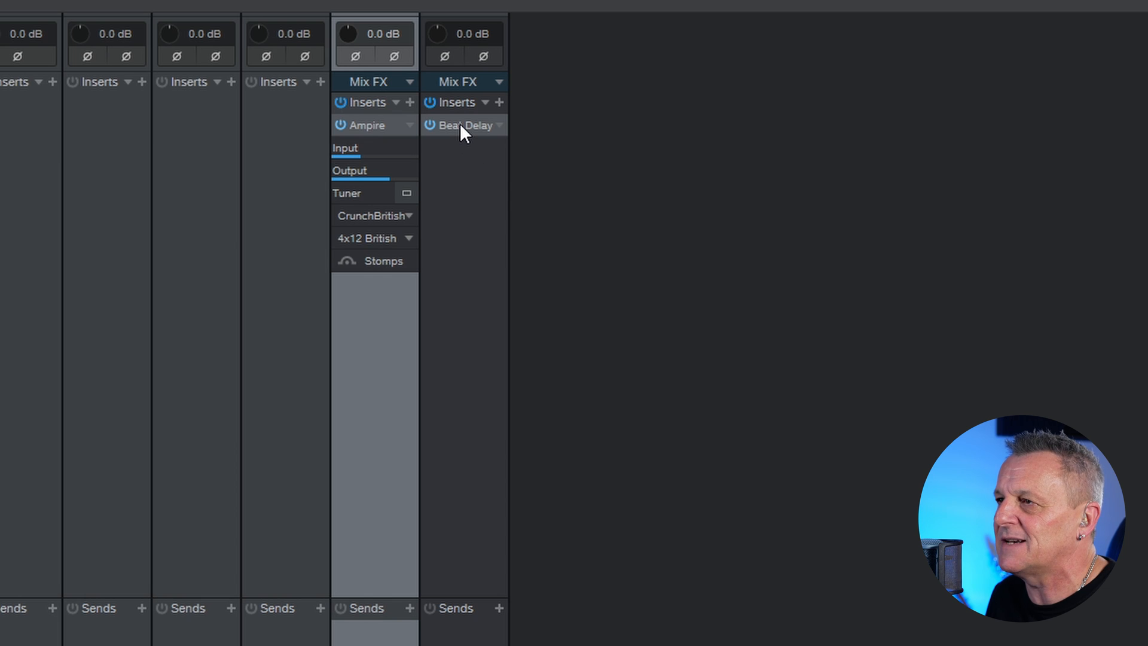
Step: Copy Beat Delay from the Delay bus into the Amp bus inserts below Ampire, and remove the copy
drag(461, 124, 375, 296)
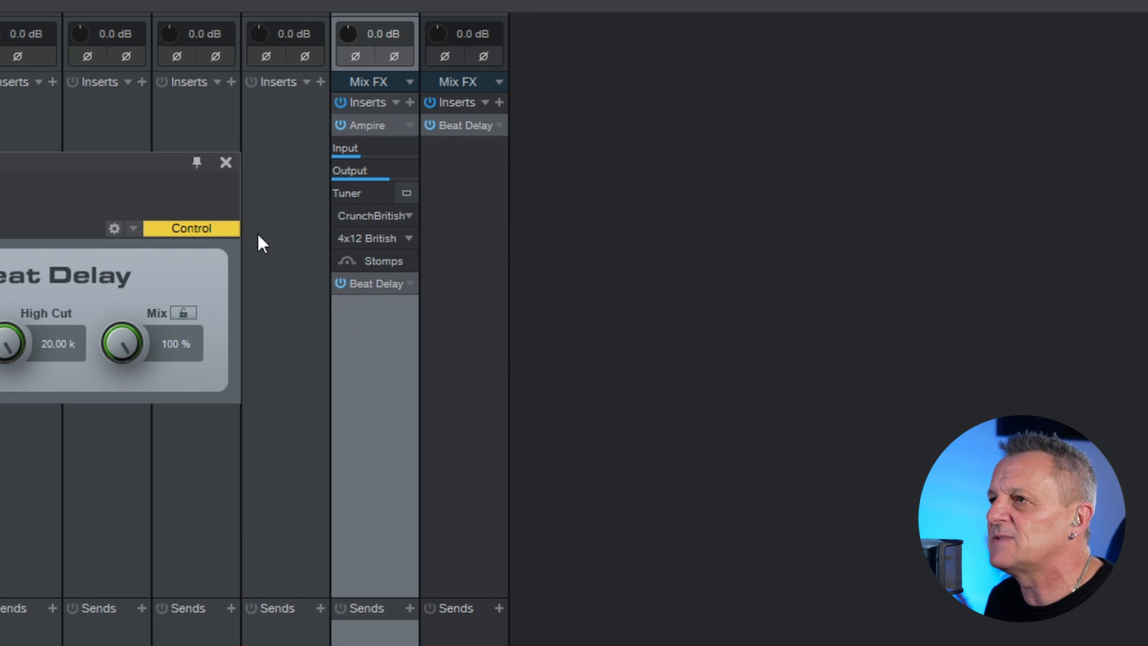
click(225, 162)
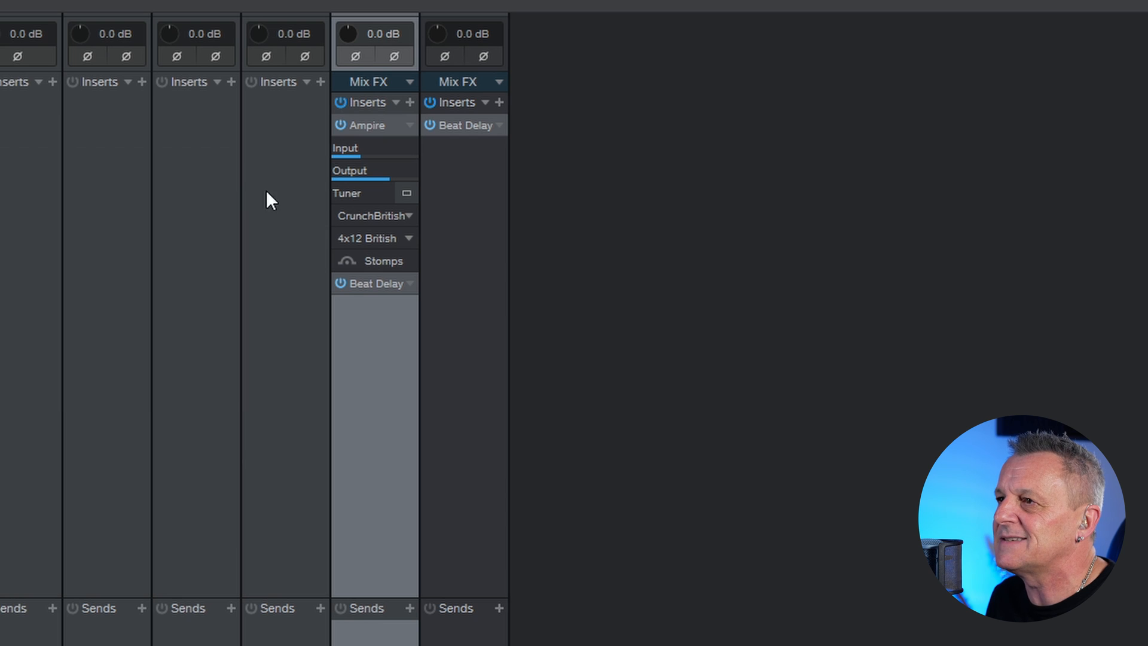
right_click(372, 284)
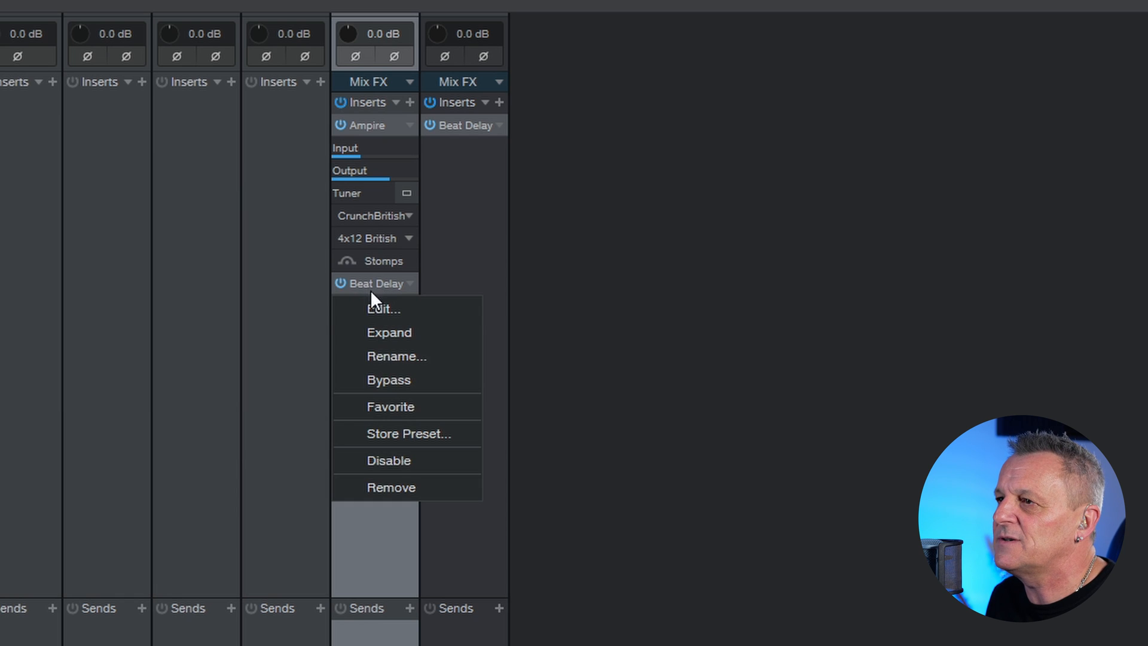
click(398, 487)
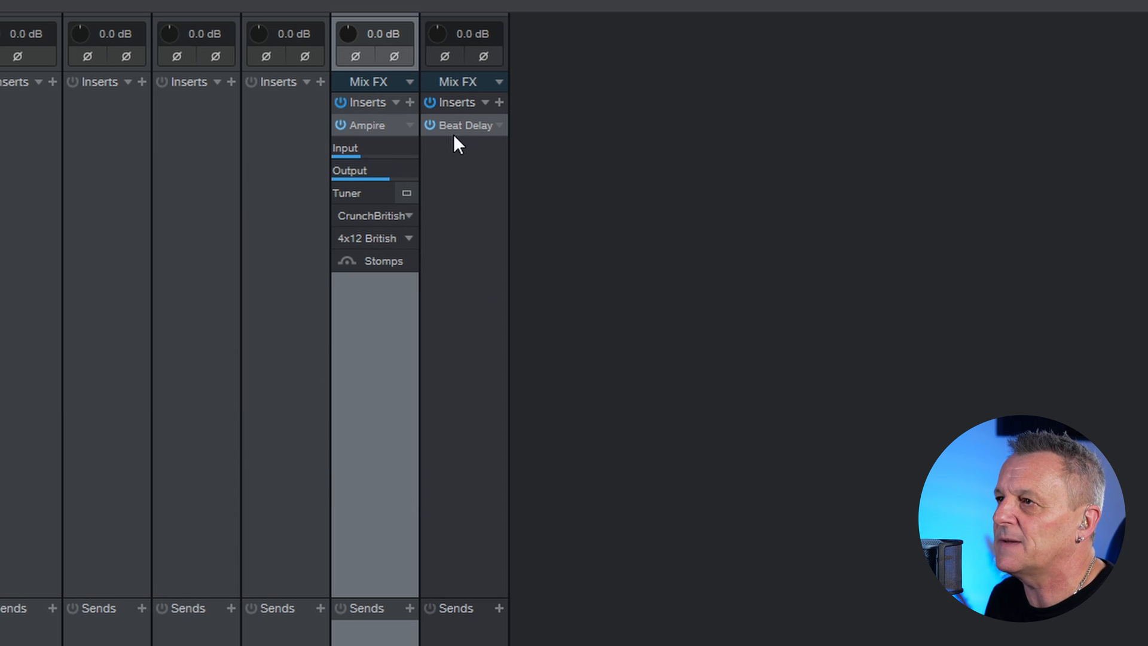
Step: Move the Beat Delay insert from the Delay bus to the Amp bus below Ampire and close its plug-in window
drag(465, 123, 374, 306)
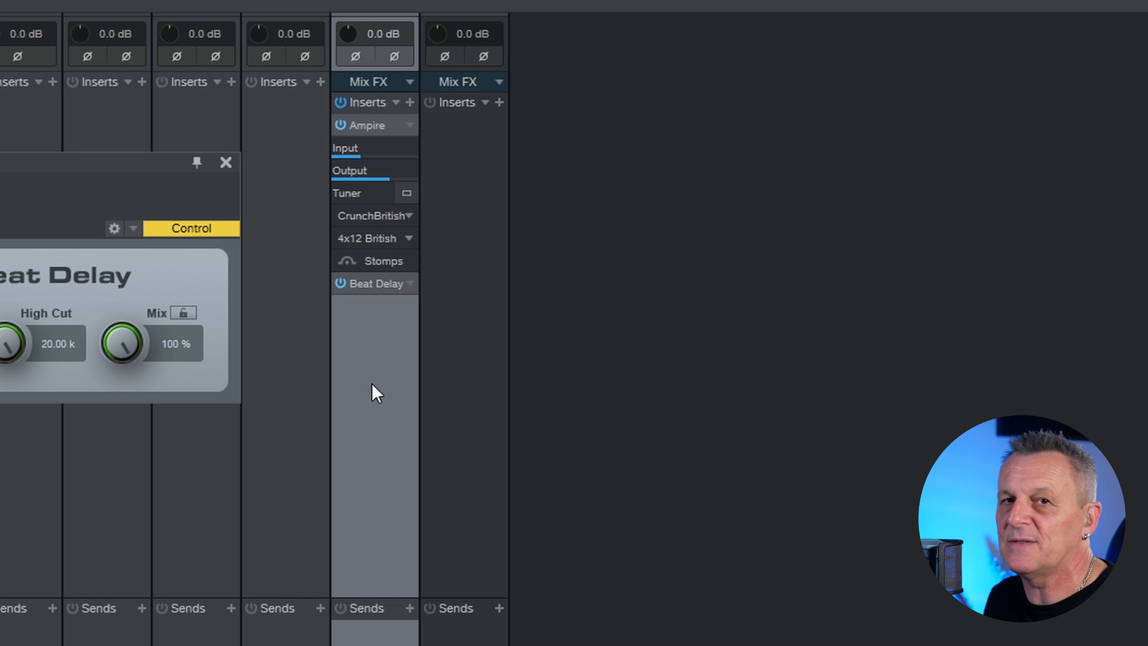
click(226, 160)
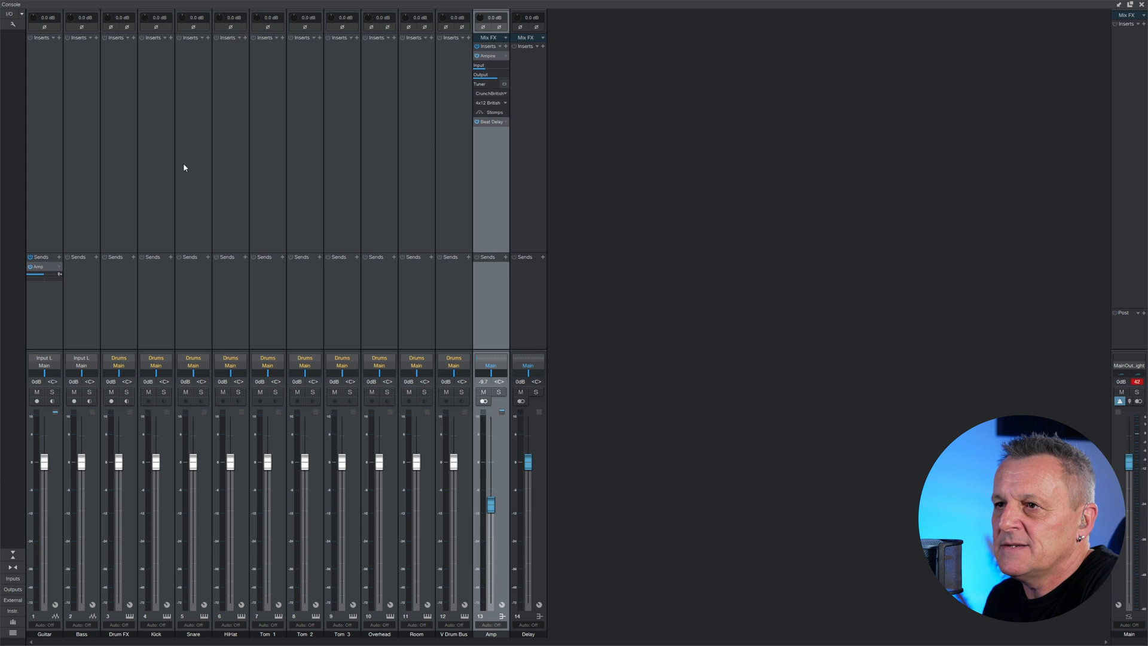
Step: Add a send to a new FX channel on the Guitar channel
click(47, 289)
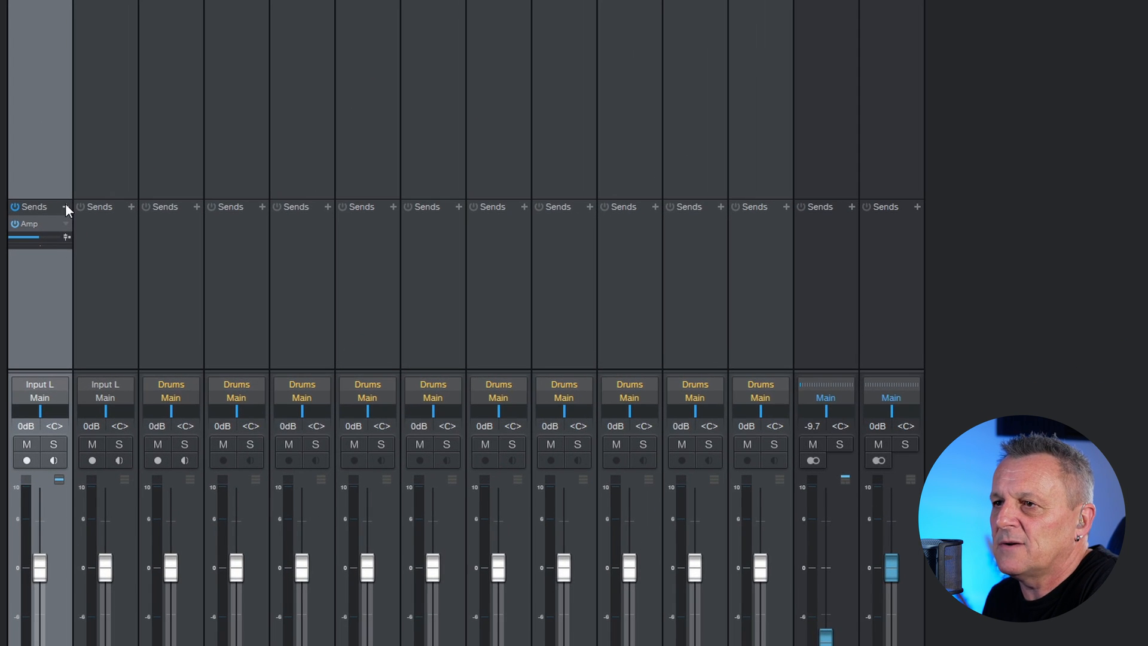
click(64, 206)
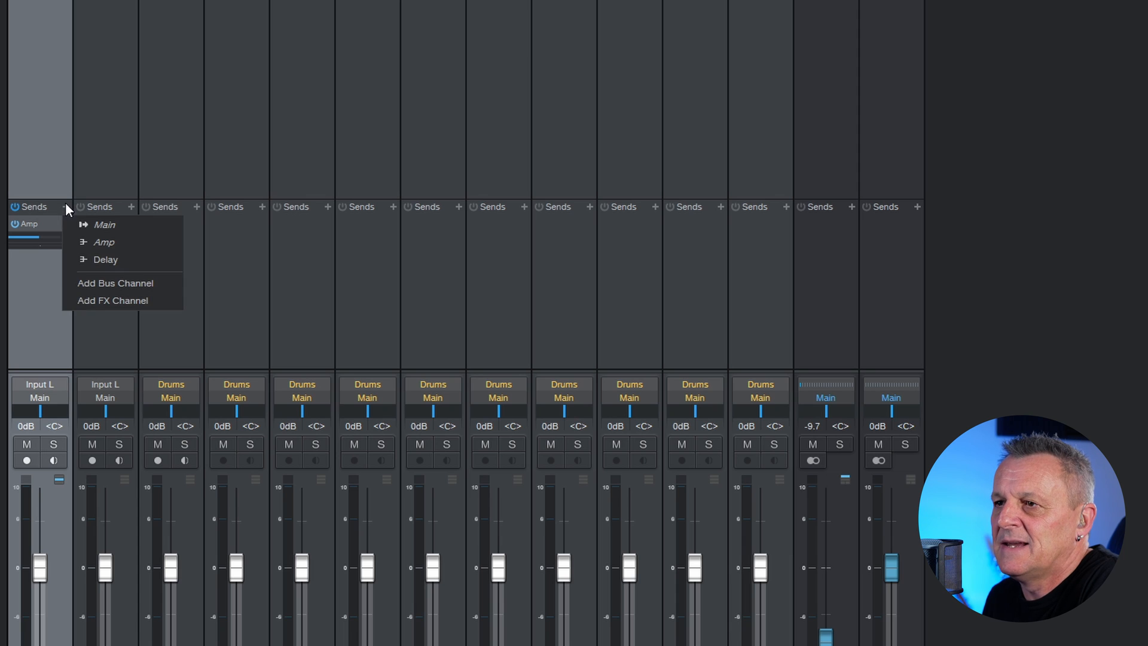
click(113, 300)
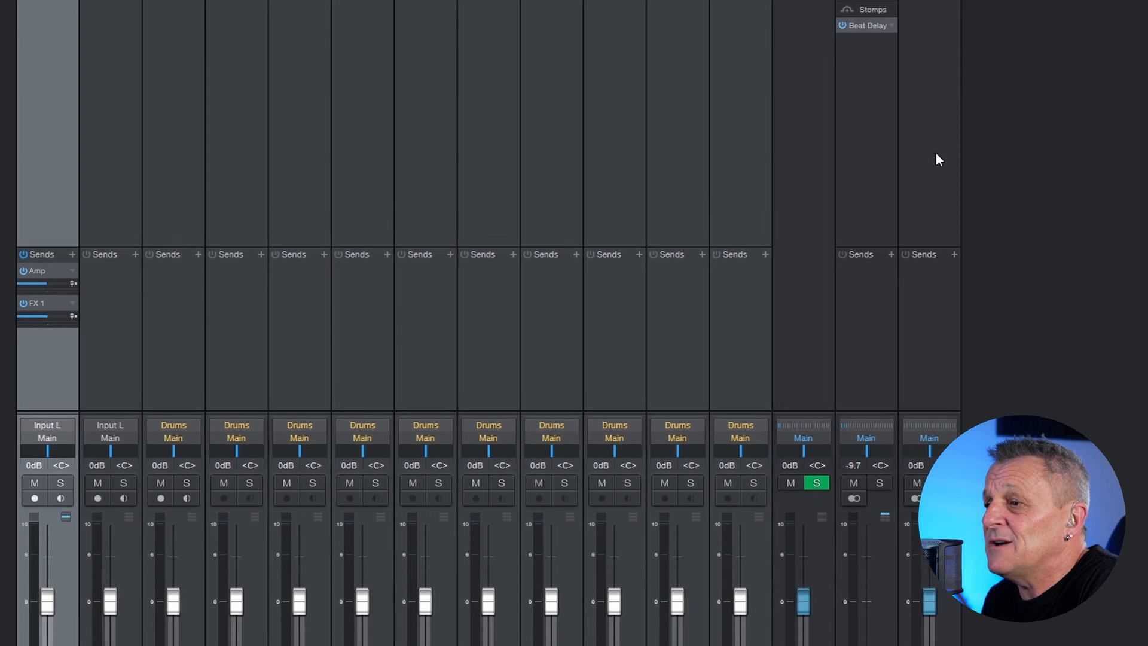
click(965, 103)
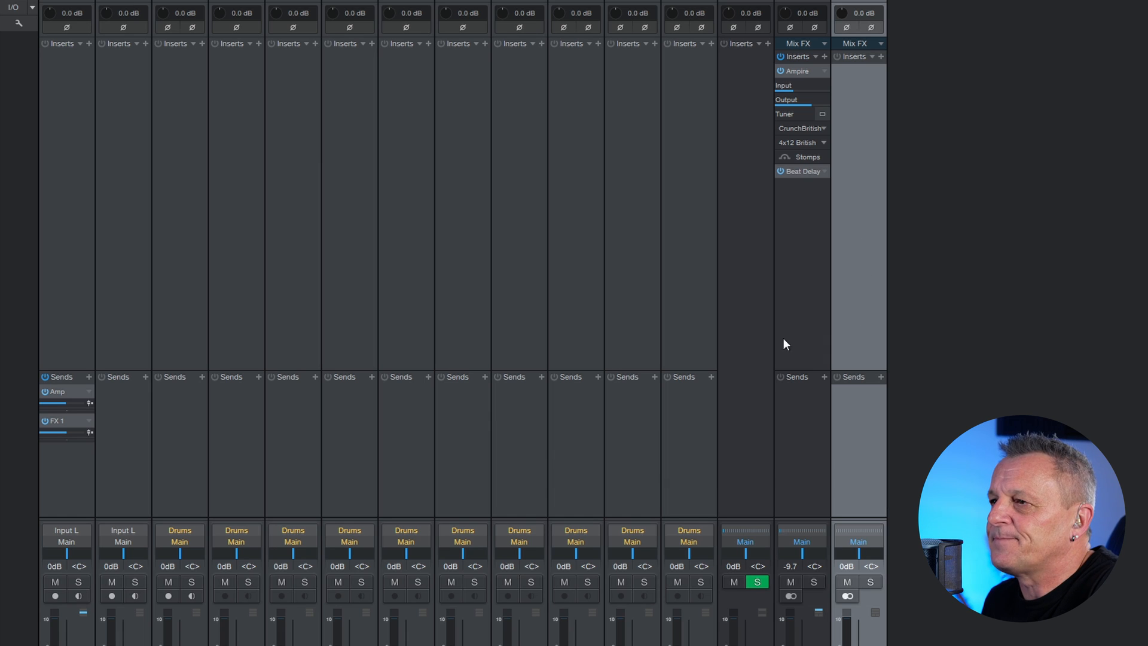
click(741, 275)
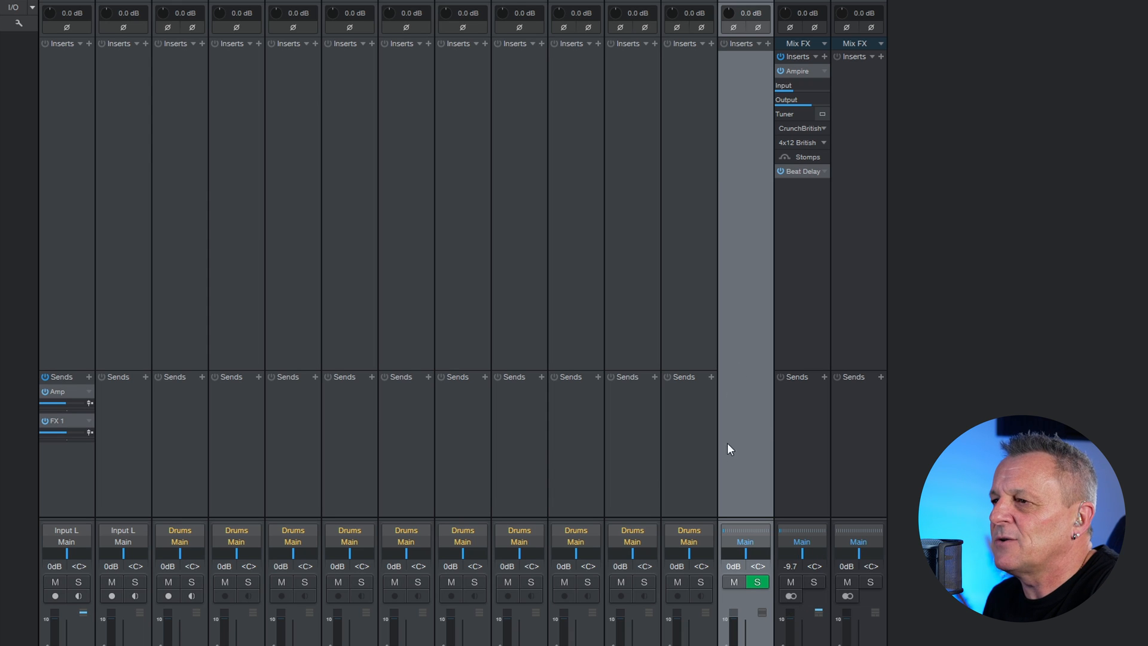
click(807, 463)
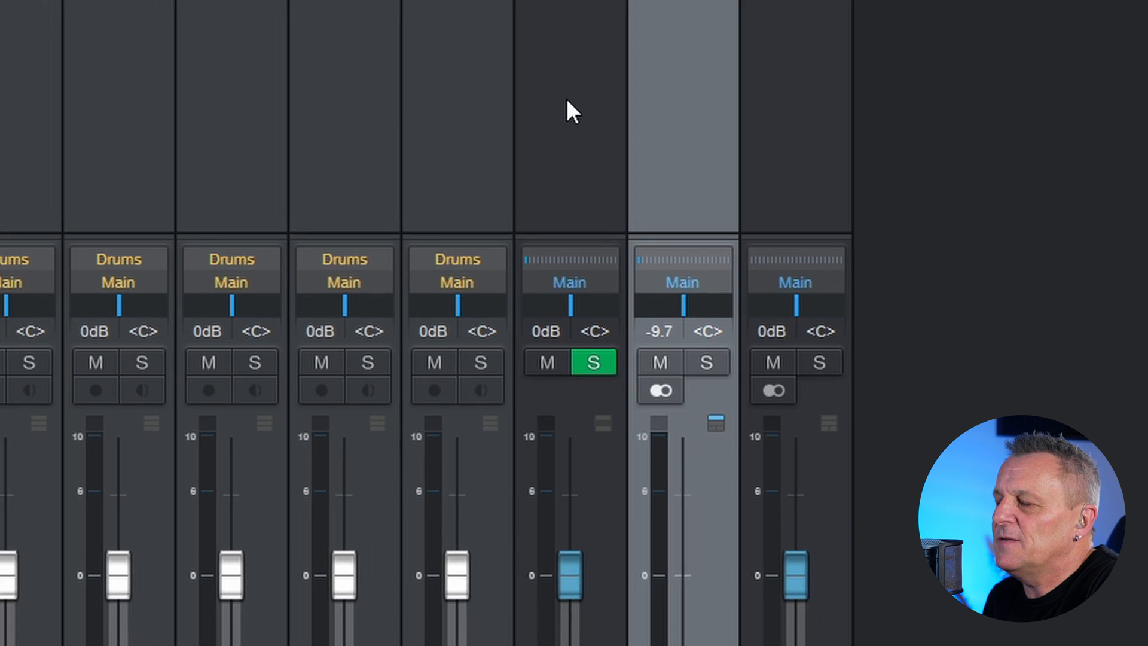
click(566, 98)
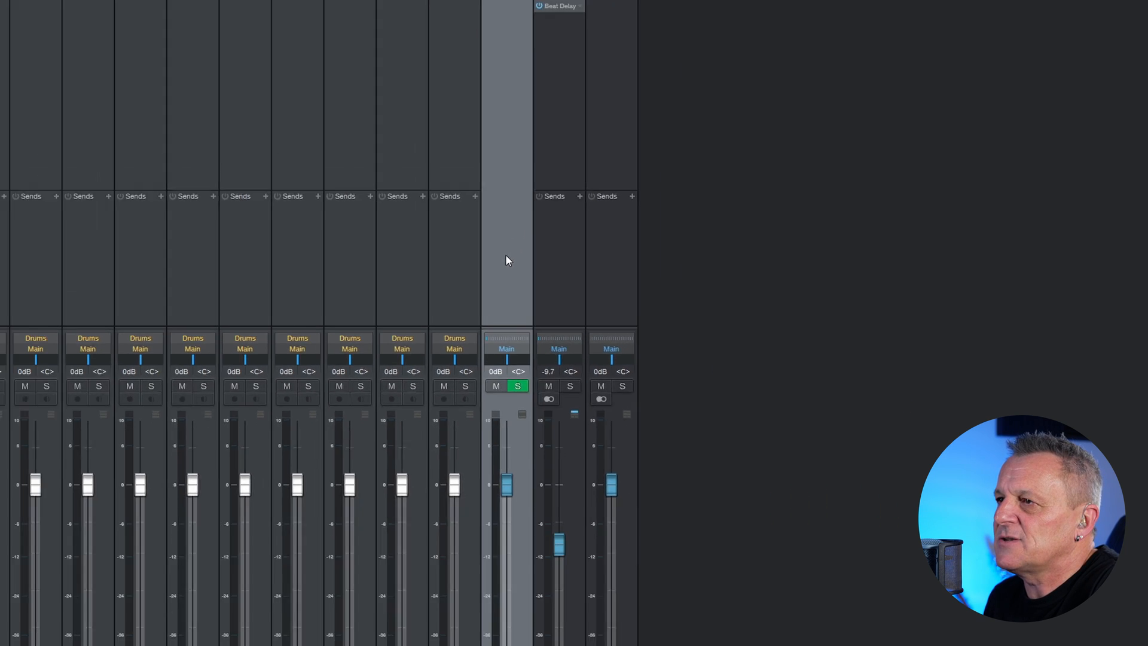
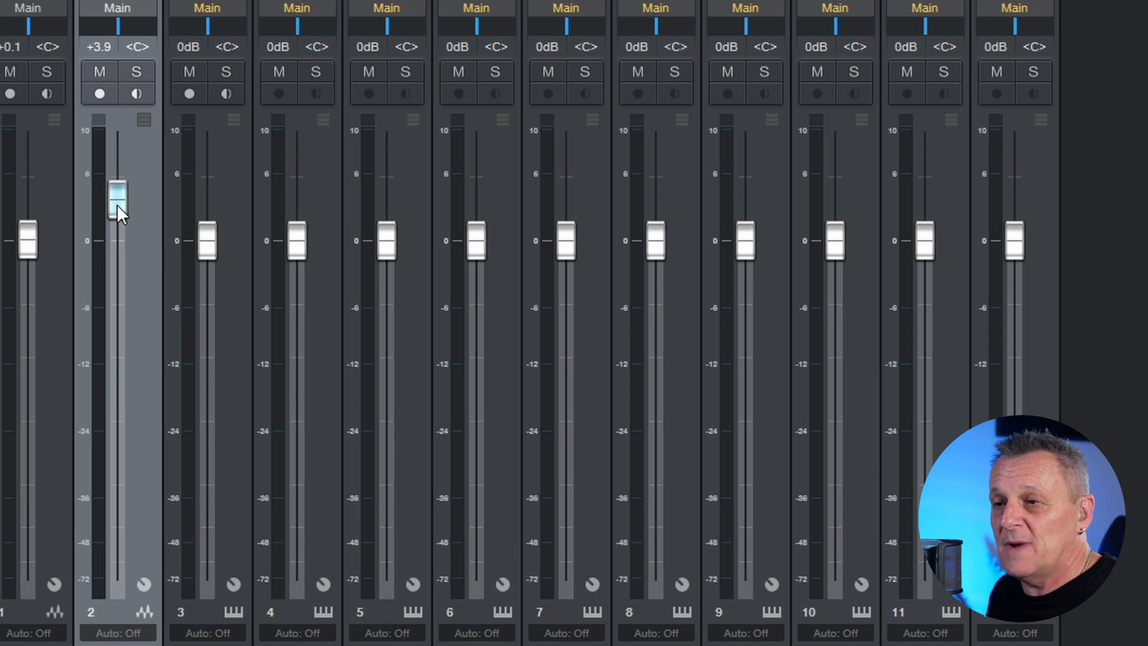
Step: Move the Bass fader to near 0 dB, lower it through -6.5 and -38.9 to -58.1 dB, and leave it at about -39.9 dB
drag(123, 220, 116, 247)
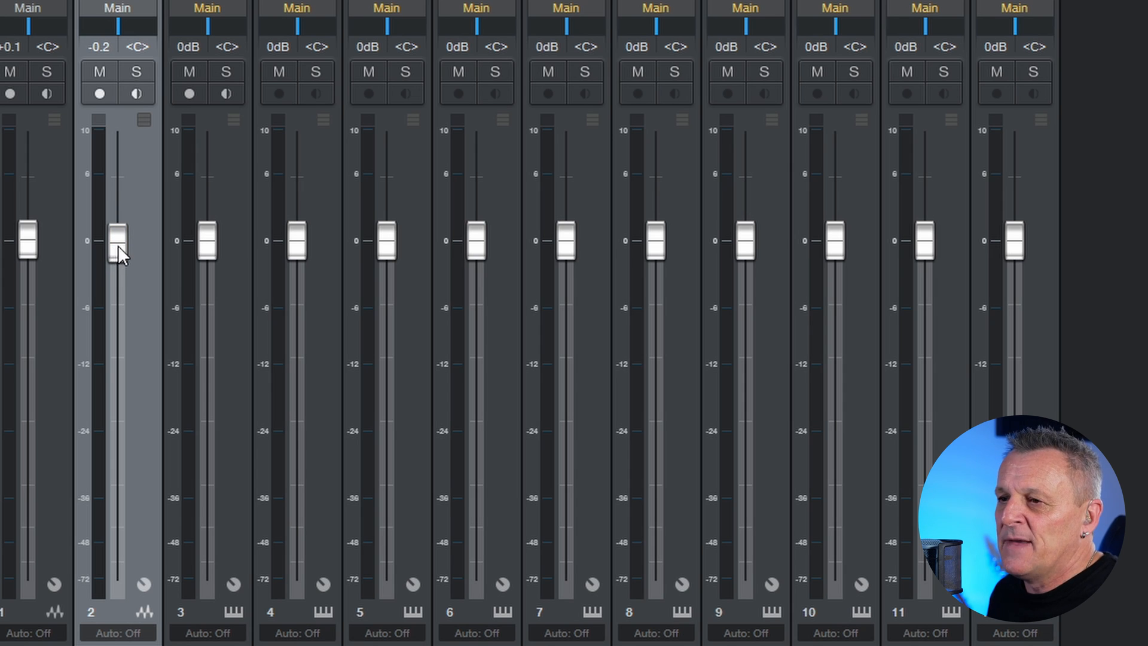
mouse_move(120, 247)
mouse_down()
mouse_move(106, 569)
mouse_move(108, 436)
mouse_move(76, 410)
mouse_move(89, 228)
mouse_move(119, 243)
mouse_up()
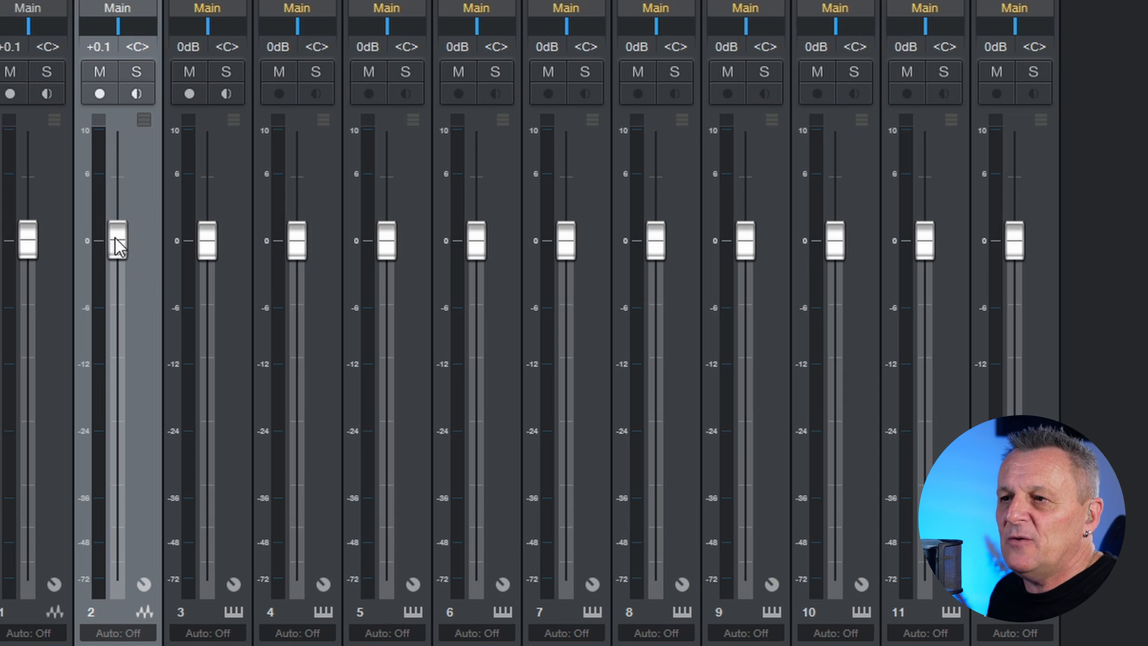
drag(118, 249, 120, 318)
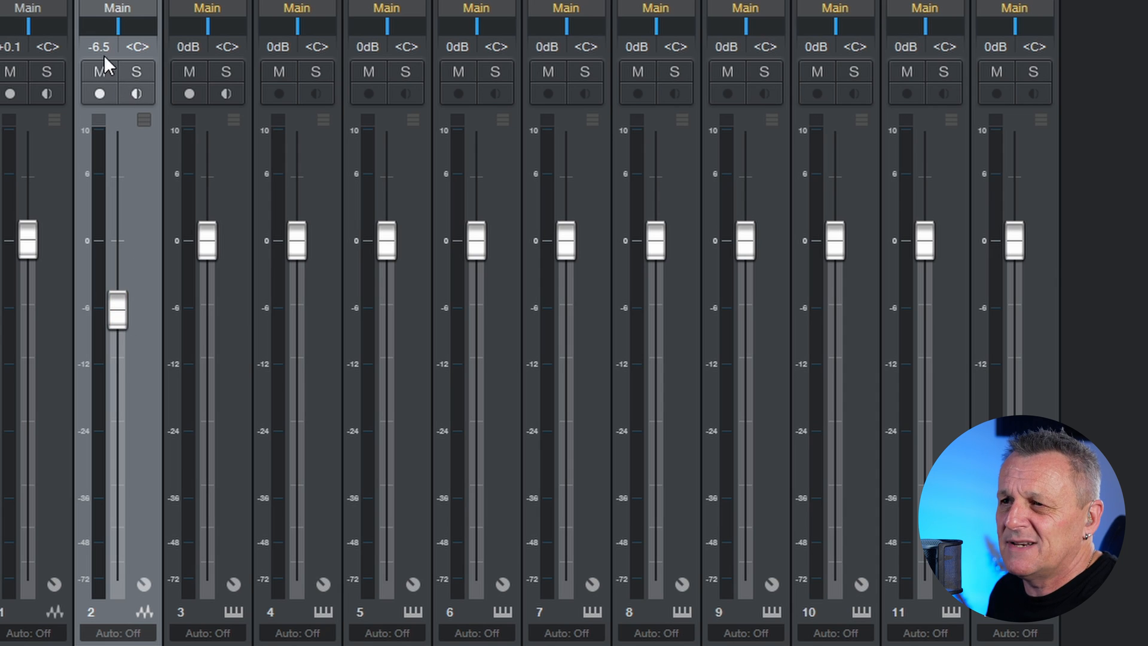
drag(118, 312, 120, 500)
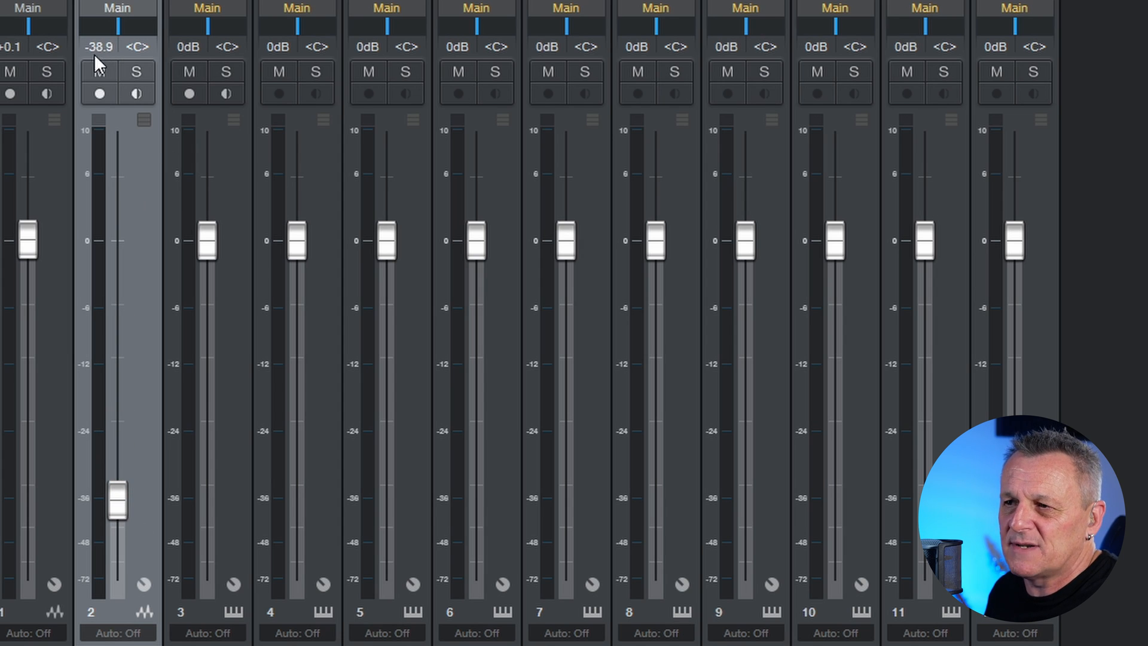
drag(120, 492, 117, 545)
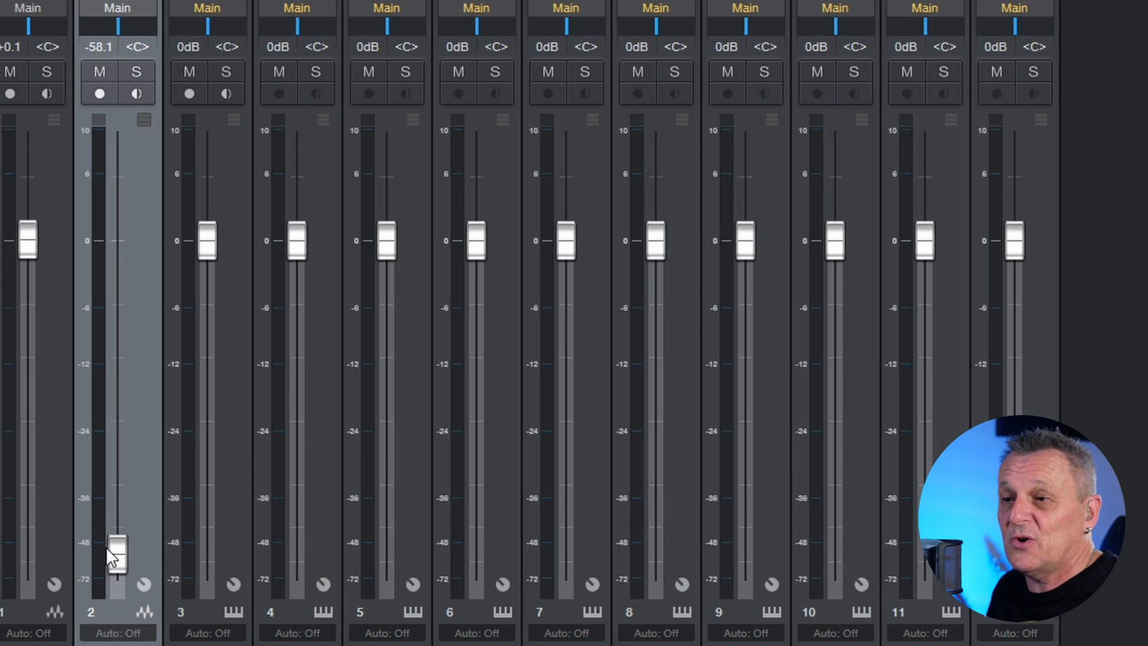
drag(122, 561, 120, 500)
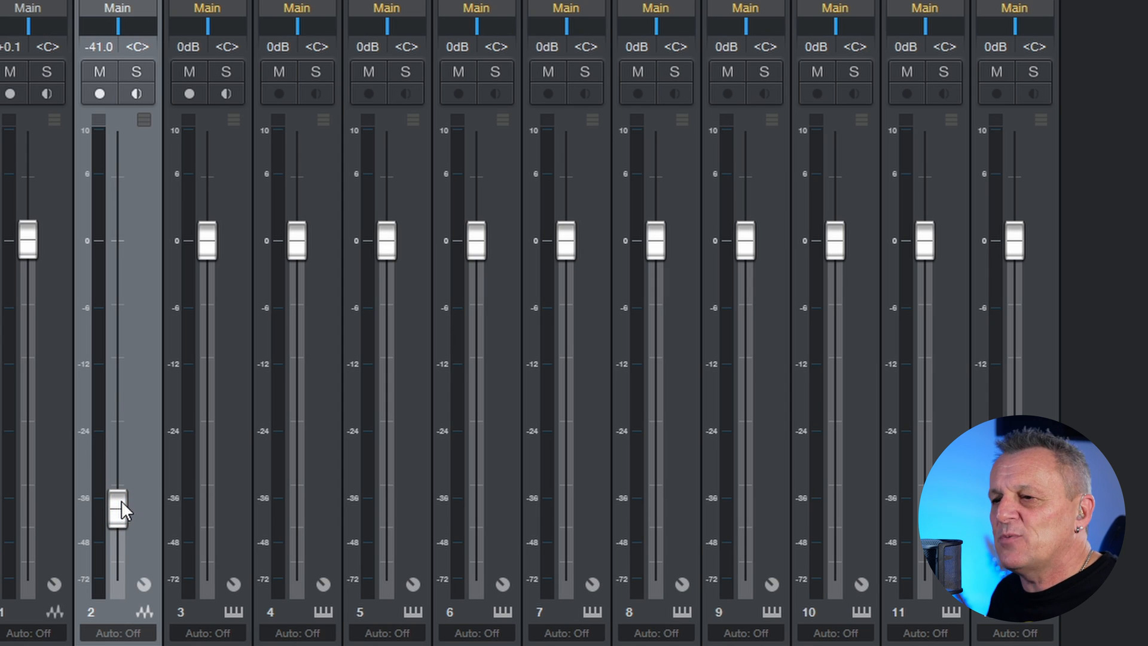
drag(120, 507, 122, 504)
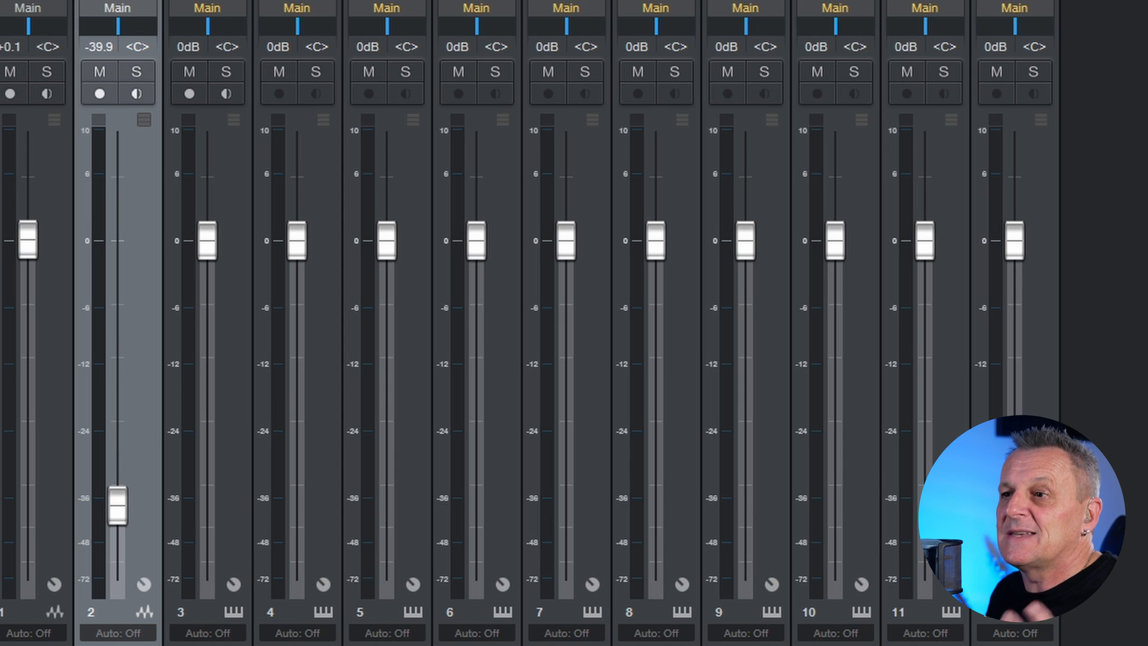
Step: Raise the Bass fader on channel 2 back up to 0 dB
drag(120, 504, 131, 237)
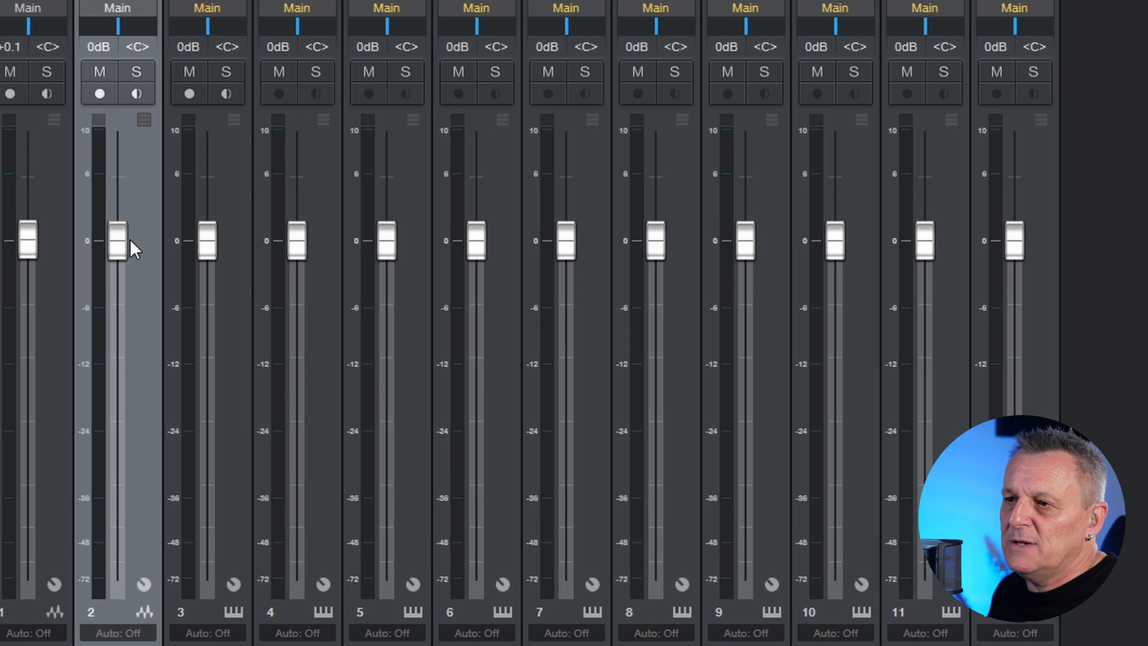
click(237, 347)
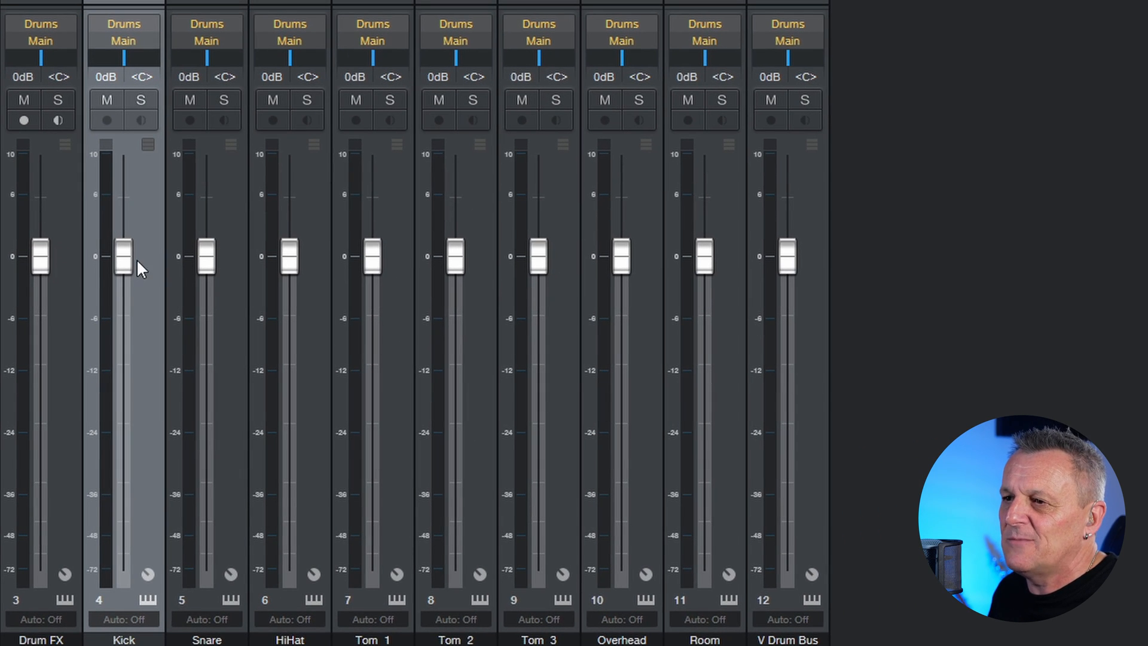
Step: Lower the faders to about -3.2 dB on Drum FX, -3.0 on Kick, -11.0 on Snare, -4.7 on HiHat, -4.0 on Tom 1 and -7.7 on Tom 2
drag(126, 258, 125, 285)
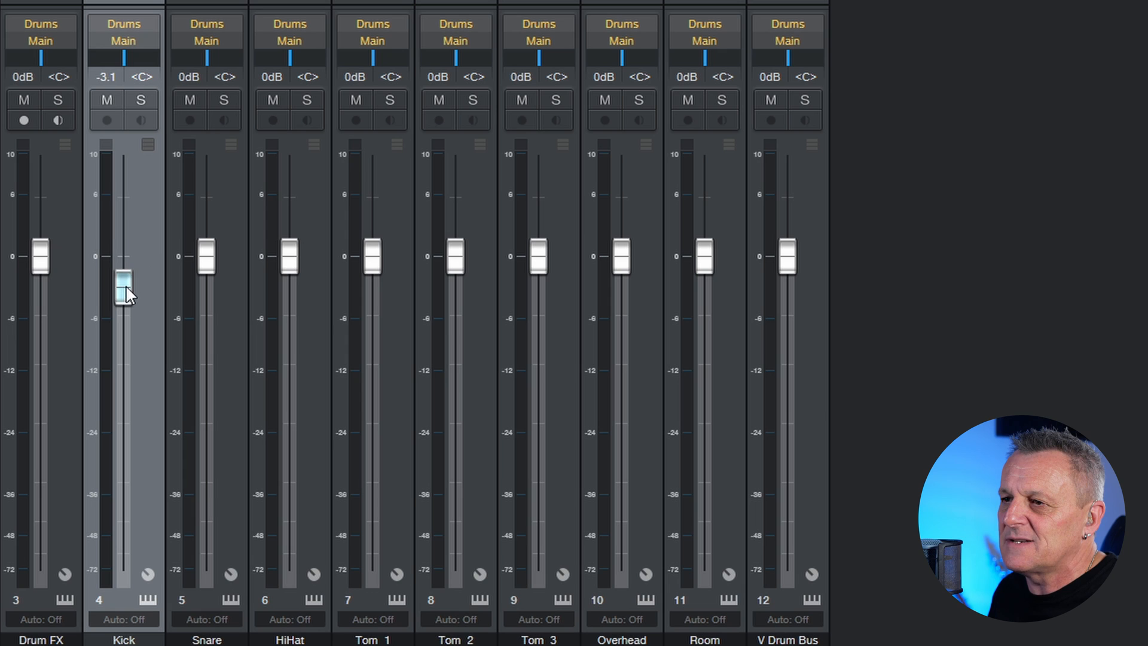
drag(45, 260, 49, 297)
drag(207, 259, 206, 360)
drag(282, 259, 299, 306)
drag(372, 262, 456, 333)
click(470, 204)
Step: Lower the faders to about -6.9 dB on Tom 3, -4.3 on Overhead, -4.4 on Room and -4.7 on V Drum Bus
drag(538, 257, 540, 324)
drag(626, 263, 629, 296)
drag(703, 256, 707, 303)
drag(793, 269, 791, 320)
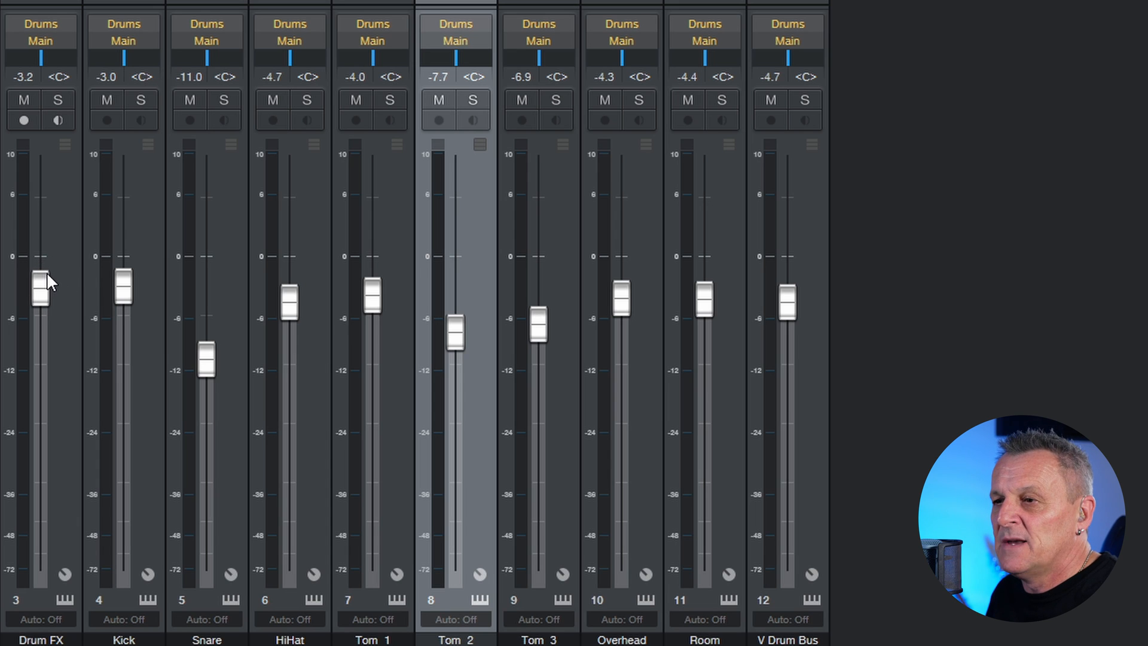
Step: Select all channels from Drum FX through V Drum Bus and colour them blue
click(56, 198)
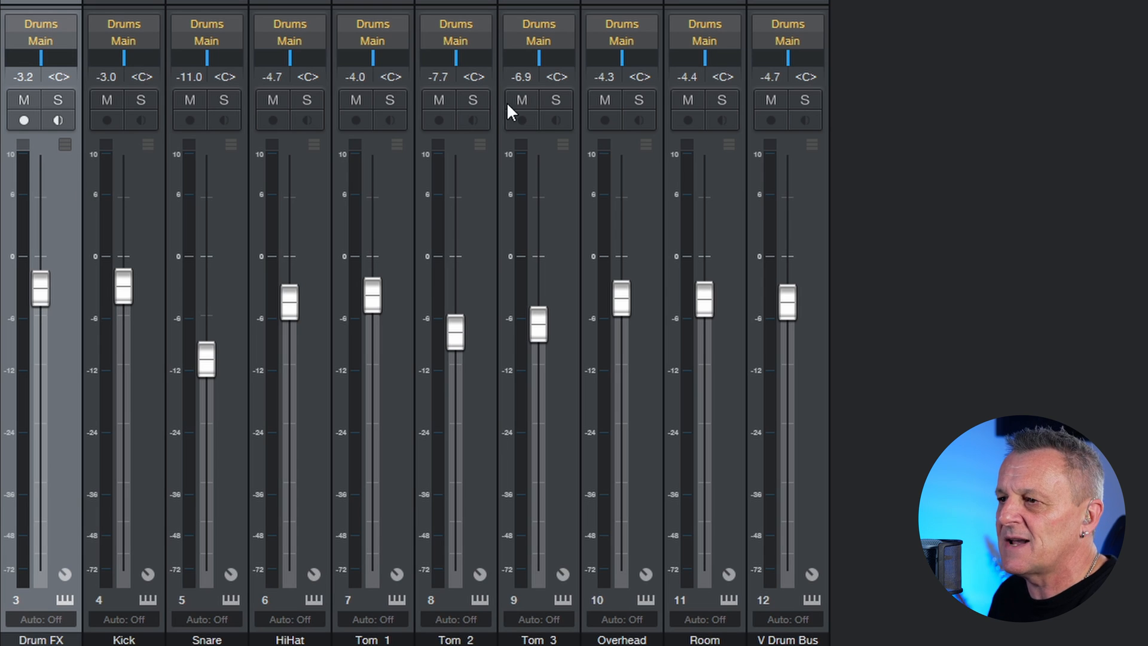
shift+click(811, 198)
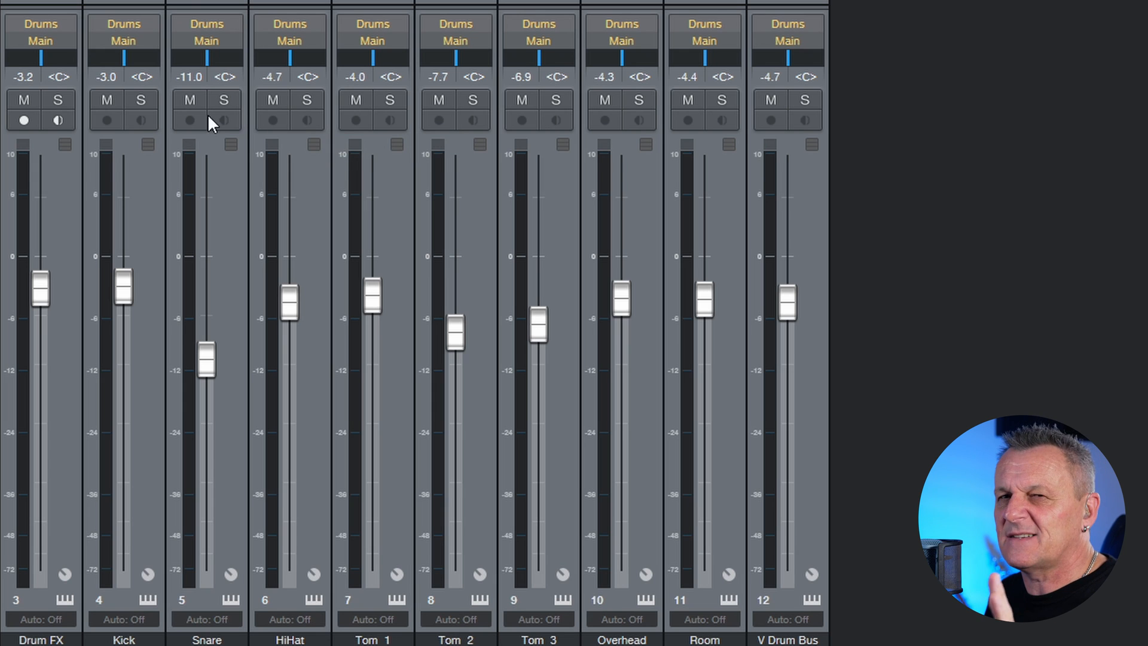
click(77, 642)
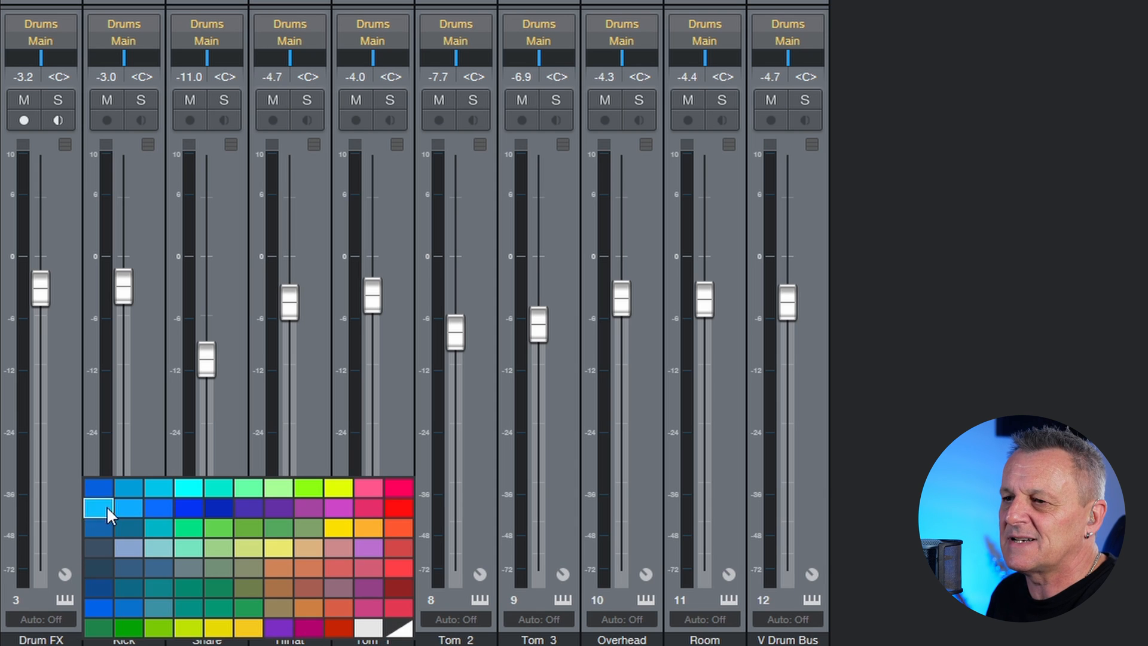
click(96, 487)
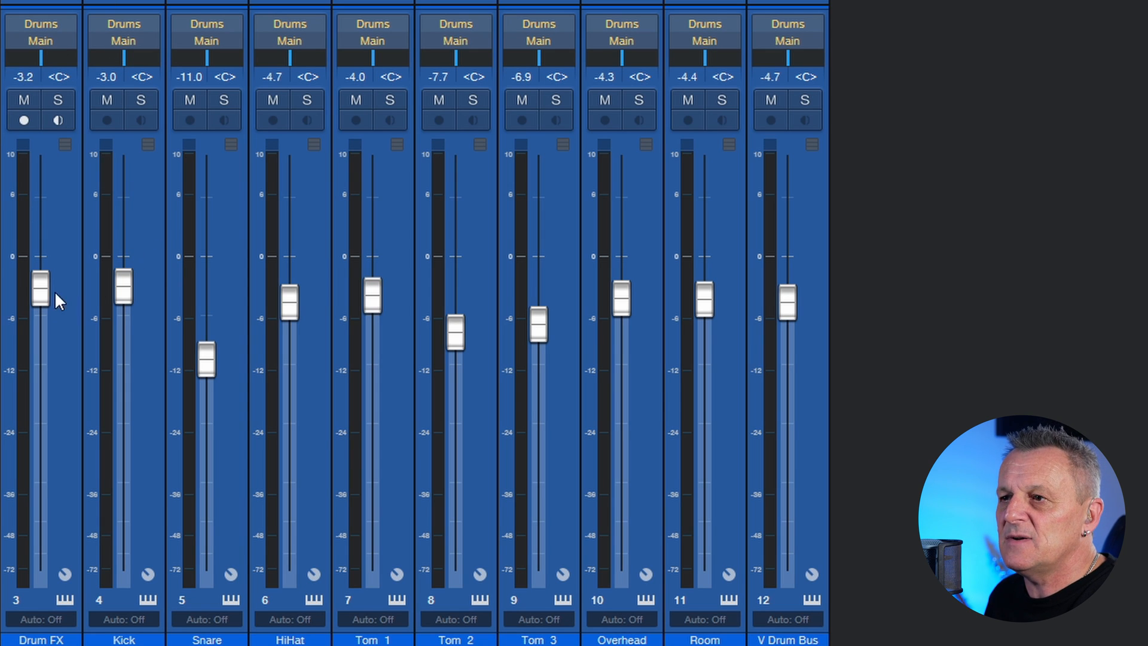
Step: Raise all selected drum faders together until Drum FX is at about +0.1 dB
drag(44, 293, 44, 262)
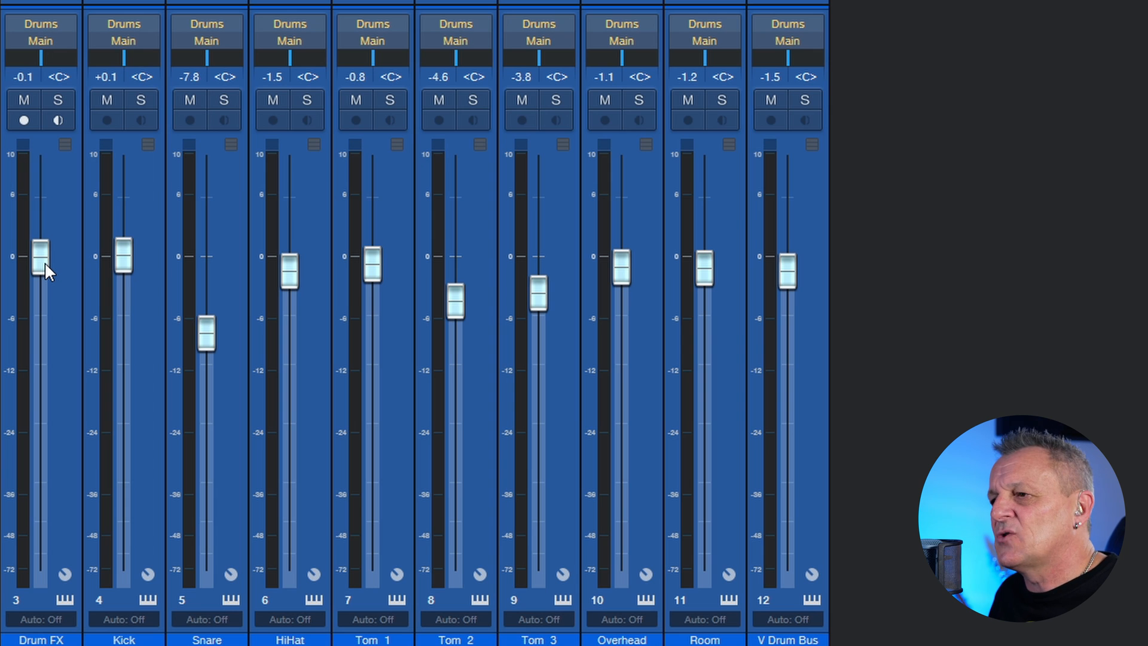
mouse_move(45, 262)
mouse_down()
mouse_move(40, 377)
mouse_move(55, 260)
mouse_up()
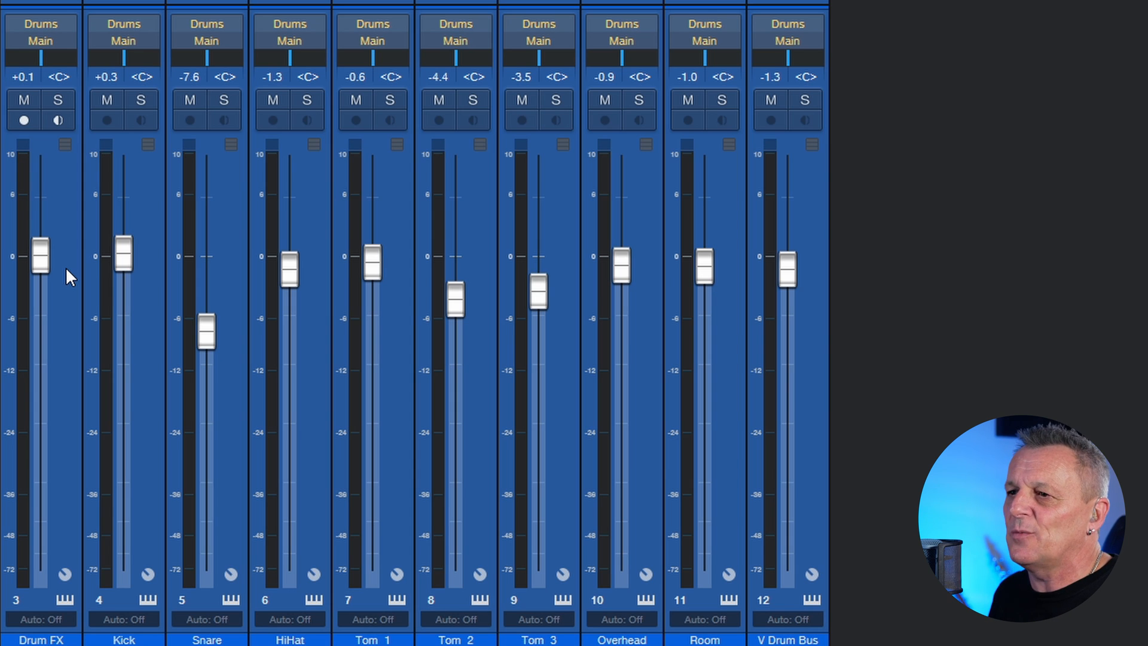
Step: Group the selected drum channels, keeping the suggested group name
right_click(69, 238)
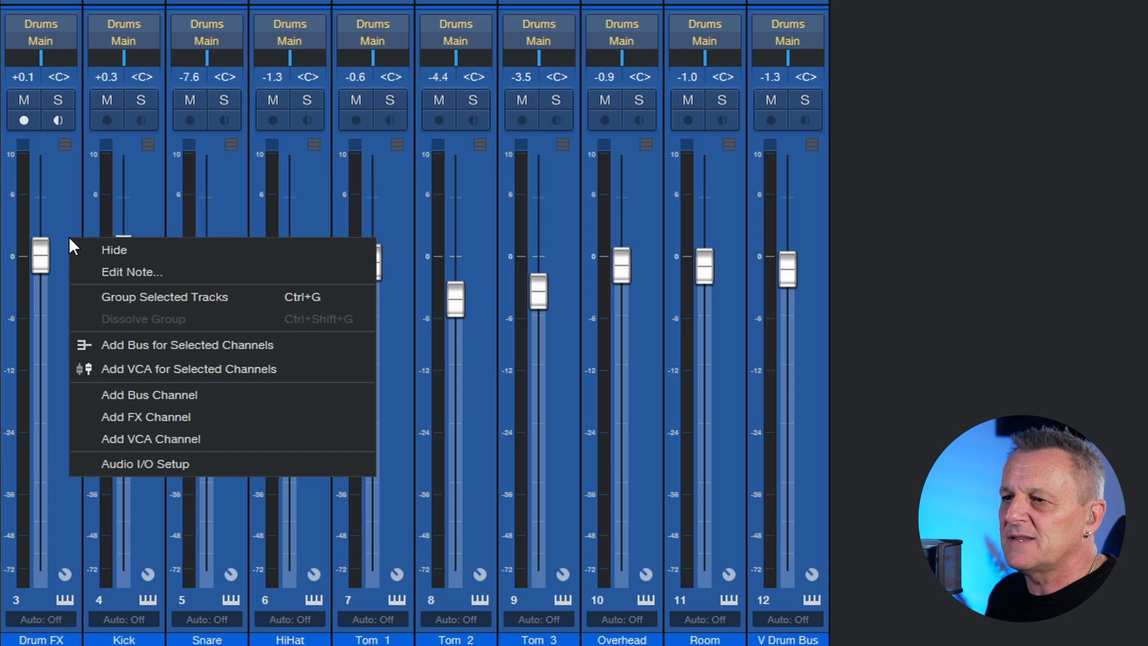
click(136, 297)
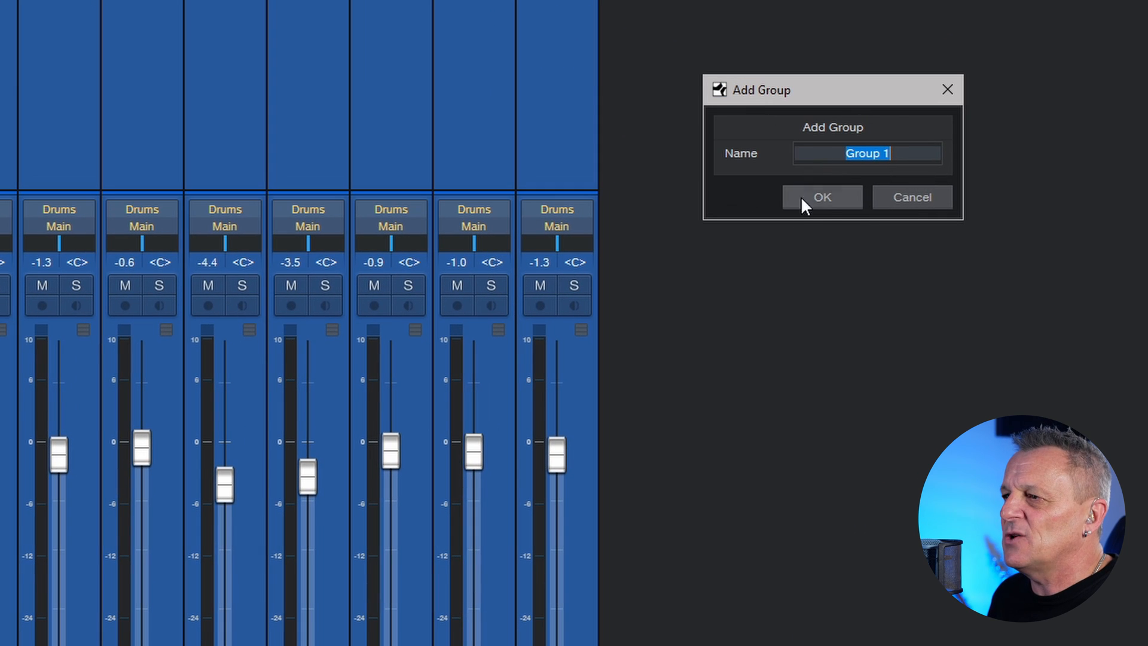
click(813, 199)
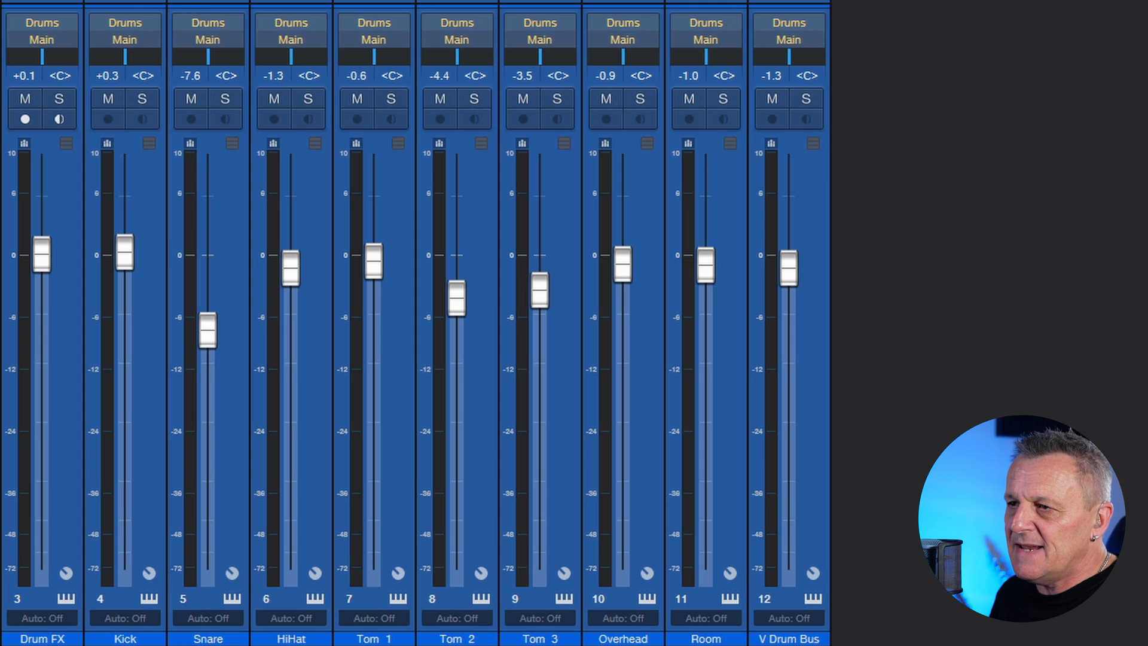
Step: Select individual drum channels, ending on HiHat, and raise its fader to about -0.5 dB so the grouped faders follow
click(125, 639)
click(208, 639)
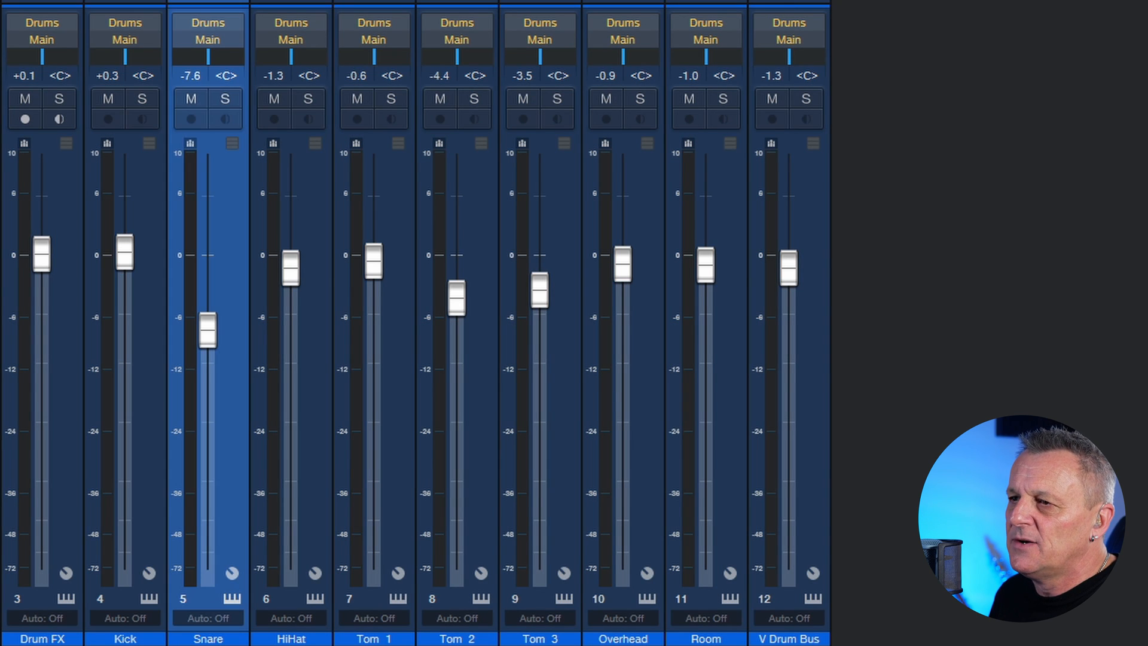
click(329, 210)
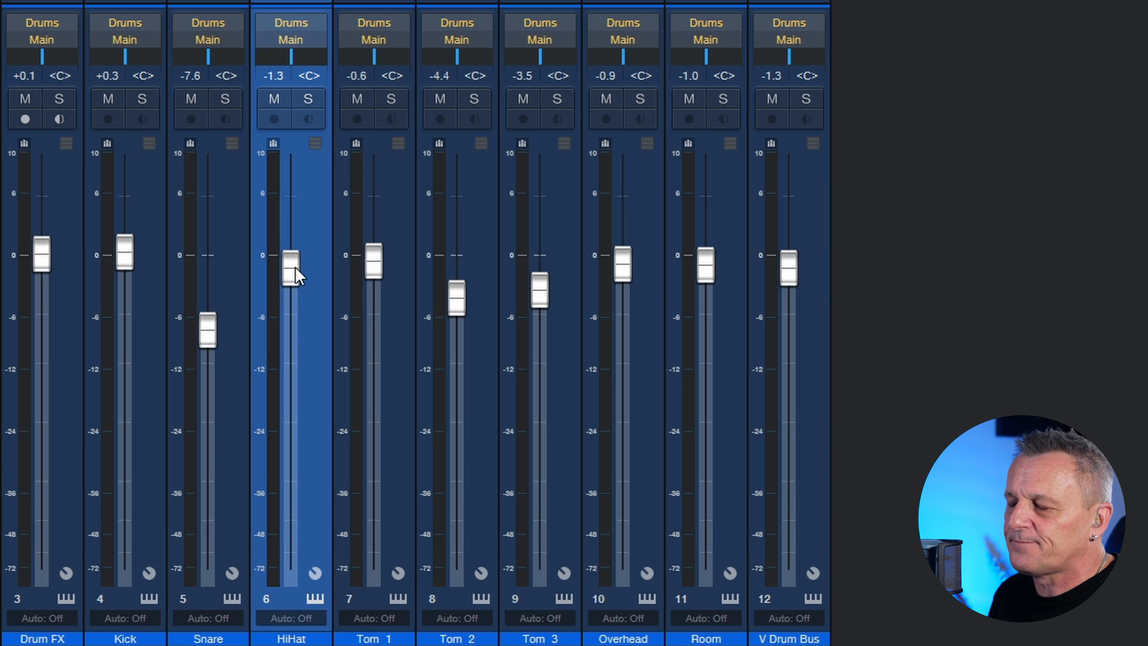
mouse_move(296, 274)
mouse_down()
mouse_move(285, 361)
mouse_move(293, 227)
mouse_move(290, 408)
mouse_move(301, 289)
mouse_move(292, 263)
mouse_up()
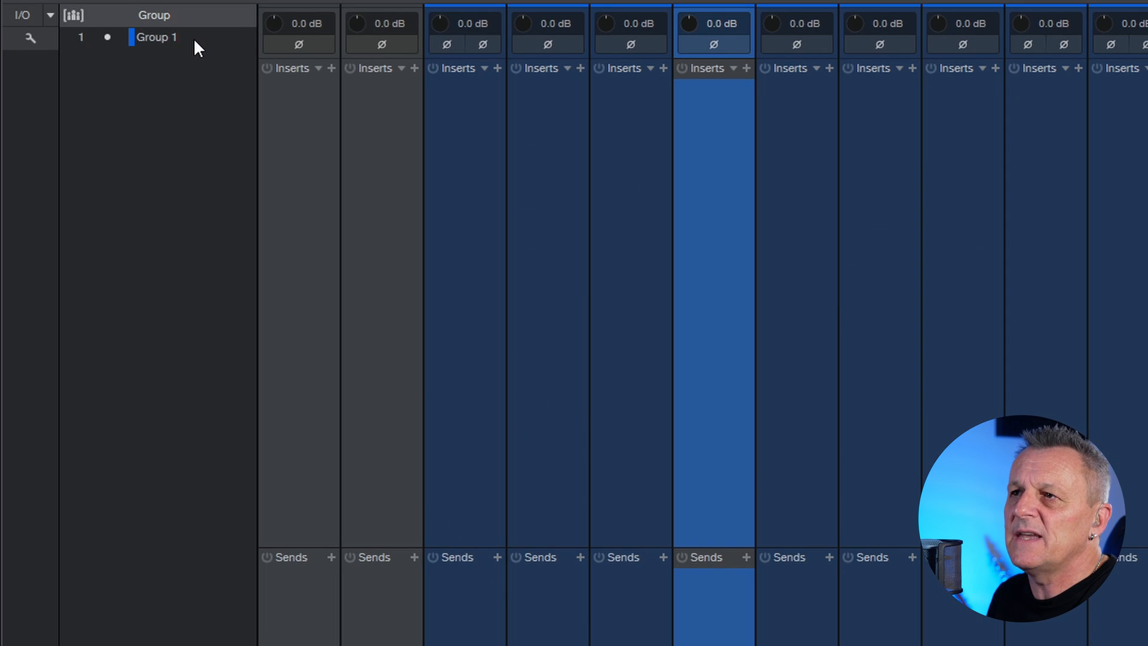
Step: Turn off Volume and turn on Pan in Group 1's linked attributes, and pan the grouped drum channels to R6
click(194, 40)
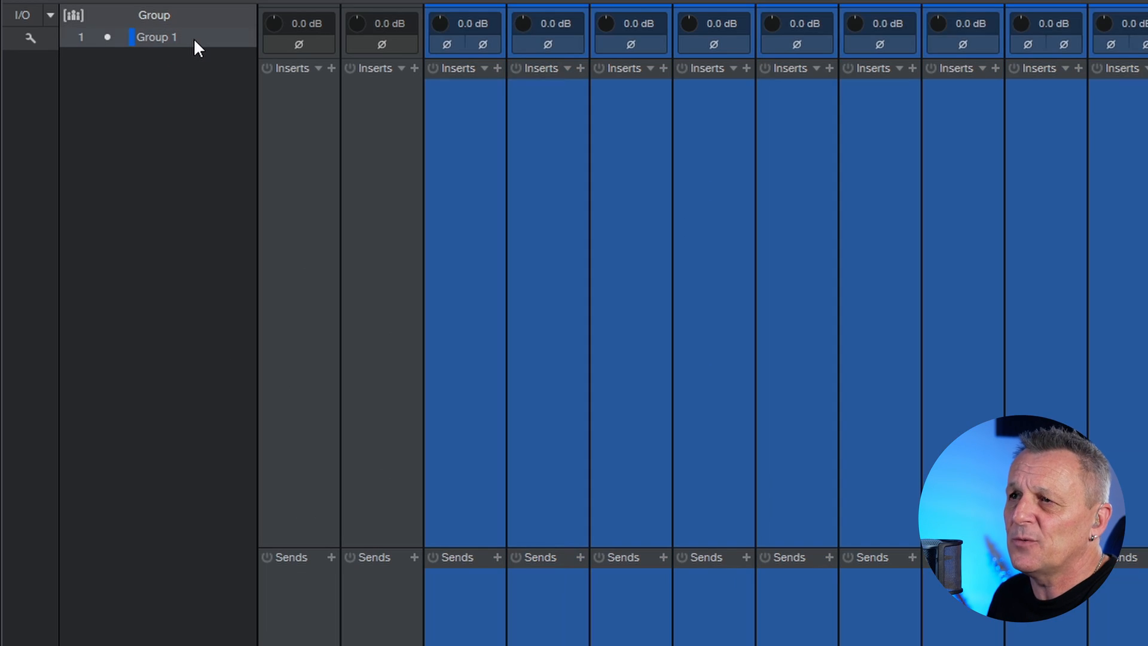
right_click(200, 43)
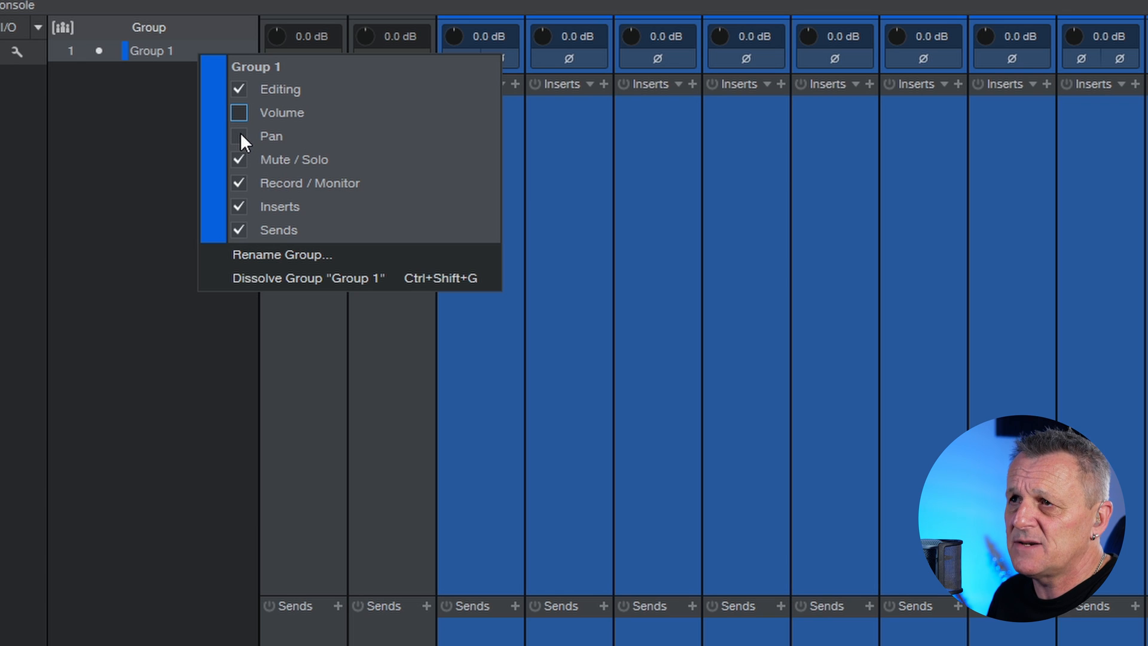
click(240, 137)
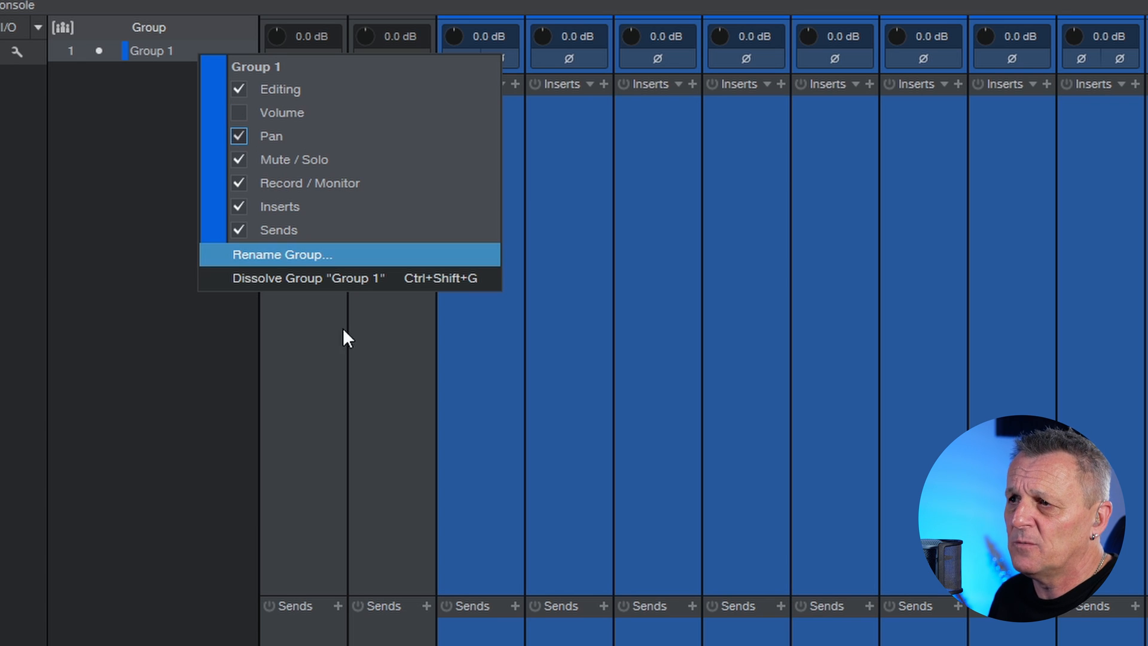
click(164, 329)
drag(373, 31, 390, 38)
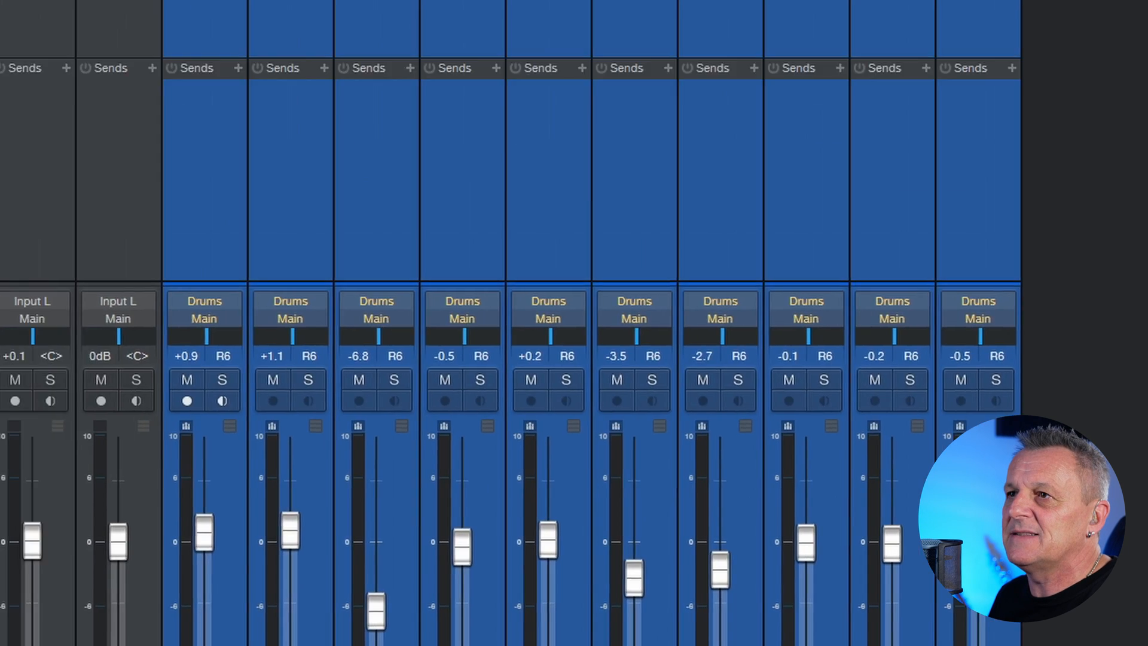
Step: Dissolve Group 1 so the drum channels are no longer linked
right_click(214, 37)
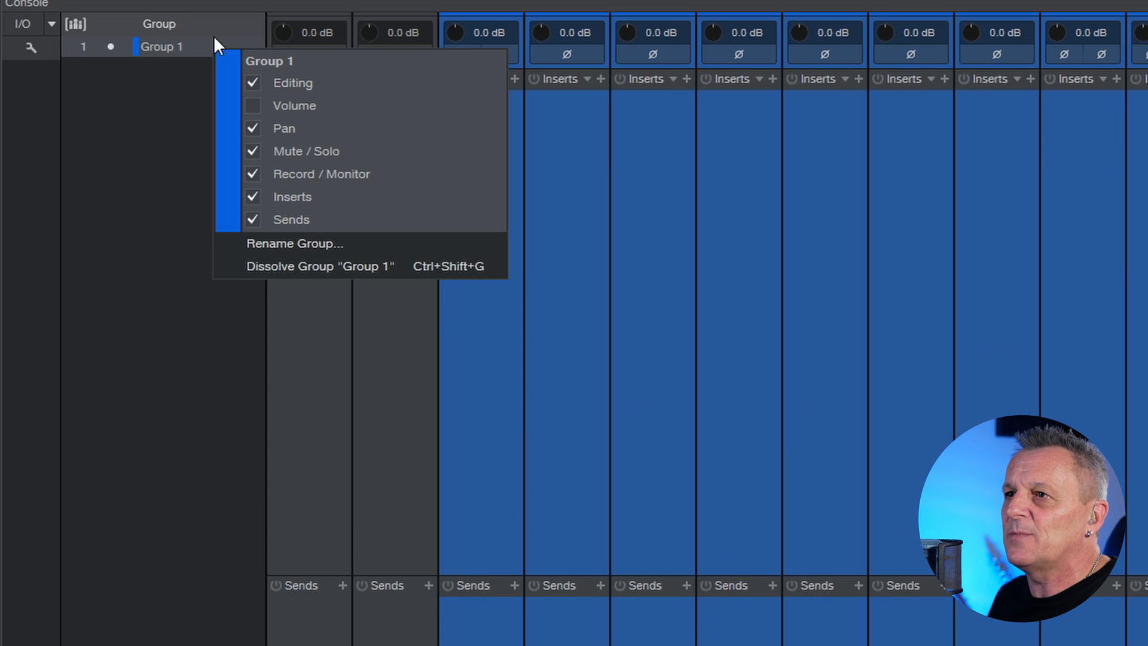
click(305, 266)
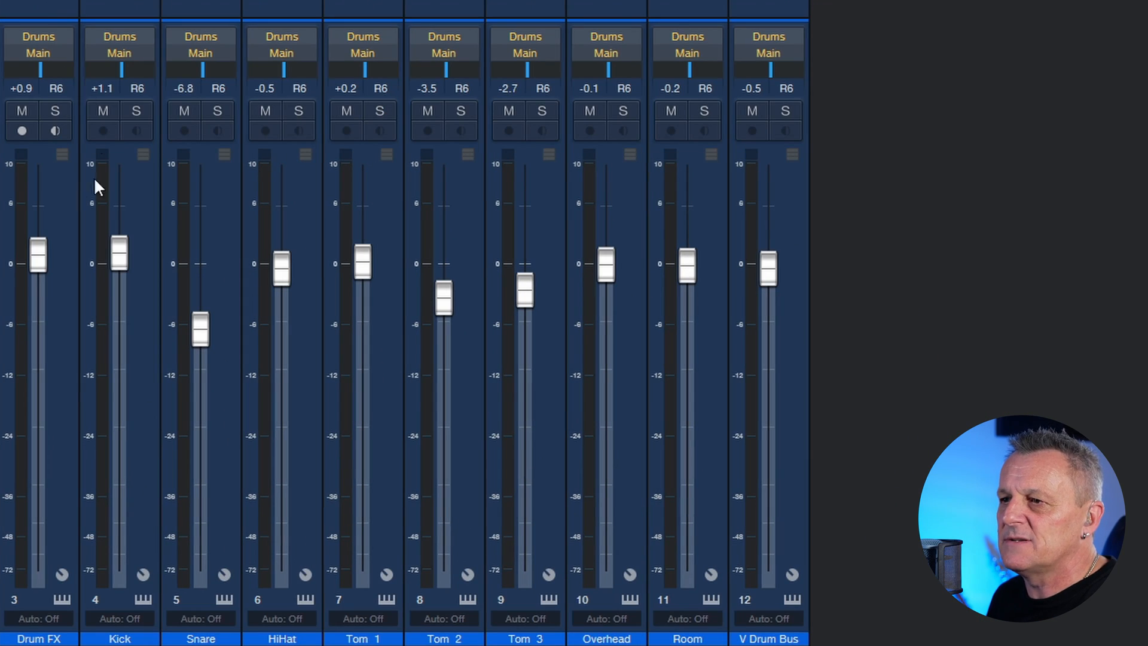
Step: Add a VCA for the channels from Drum FX through V Drum Bus and set its fader to about -0.1 dB
click(38, 639)
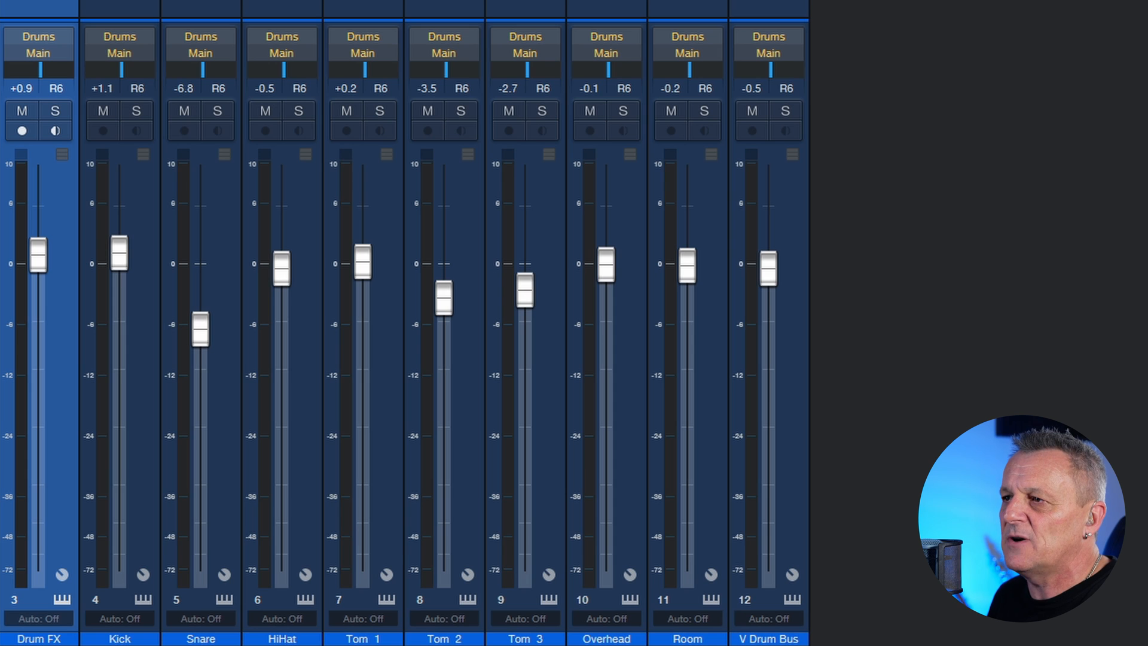
shift+click(769, 639)
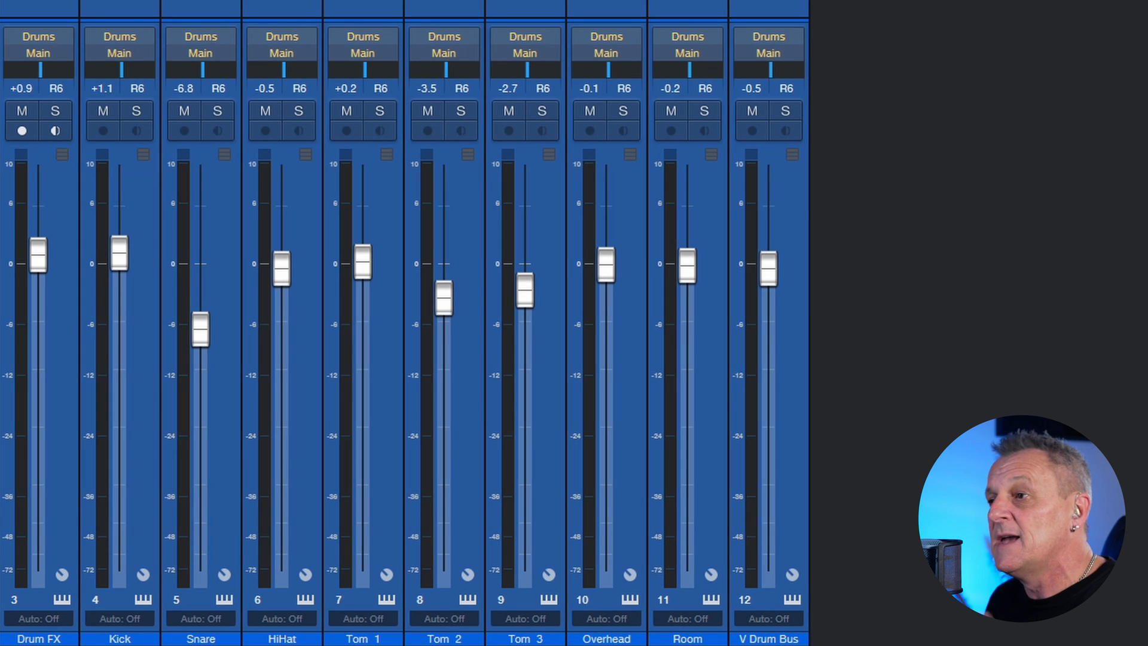
right_click(688, 45)
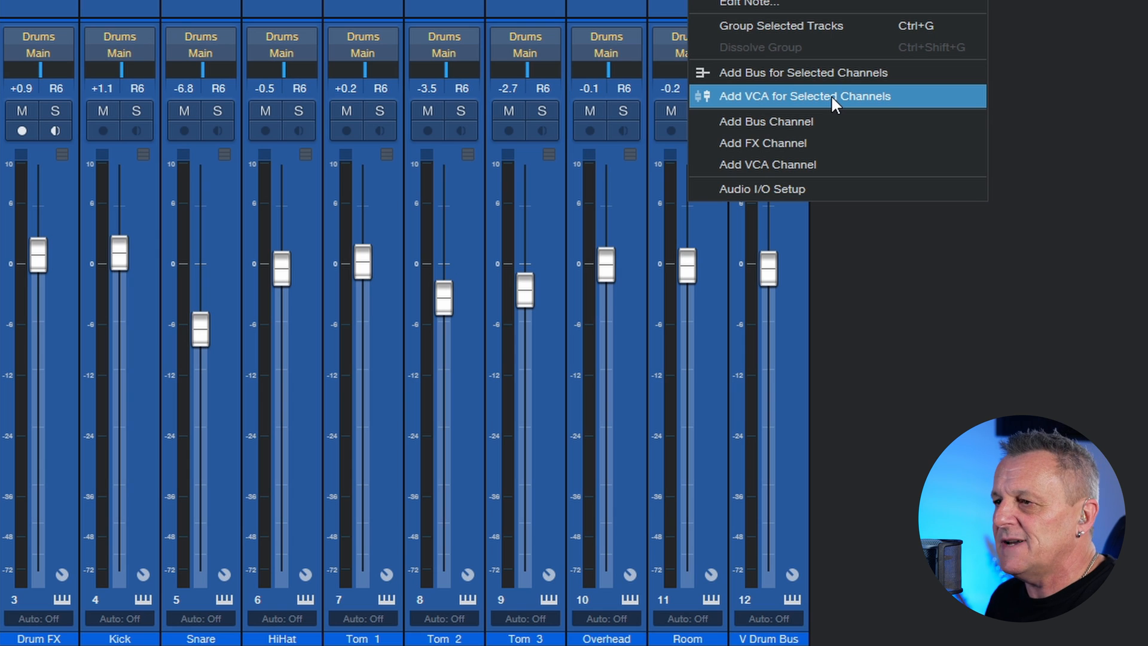
click(794, 100)
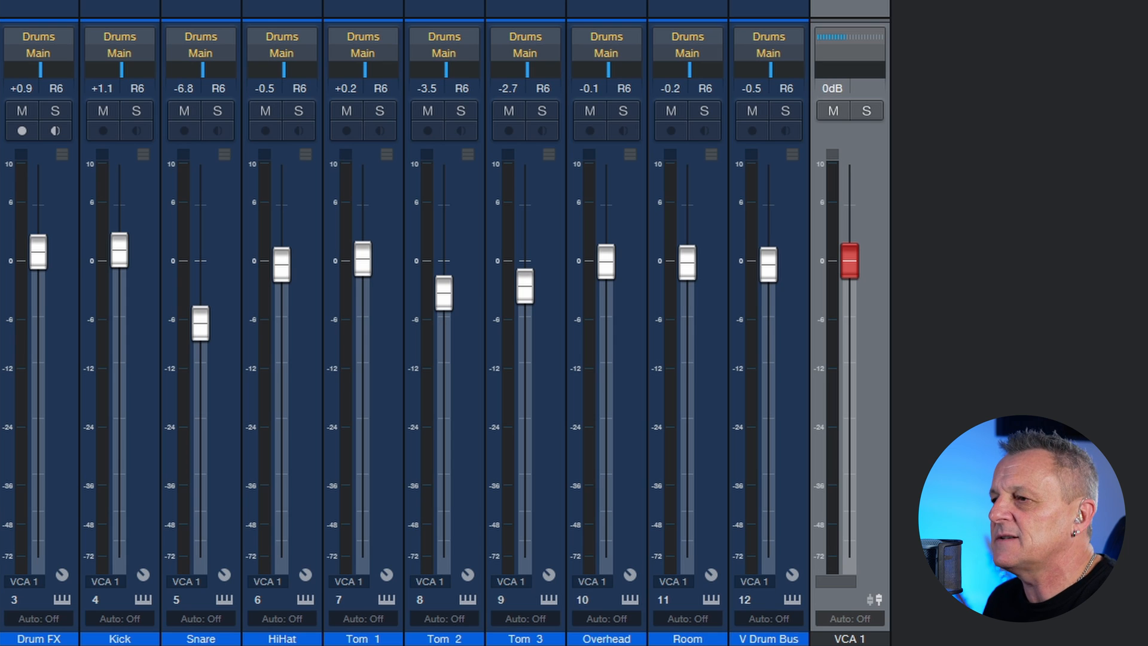
mouse_move(859, 269)
mouse_down()
mouse_move(852, 375)
mouse_move(863, 218)
mouse_move(842, 494)
mouse_move(866, 263)
mouse_up()
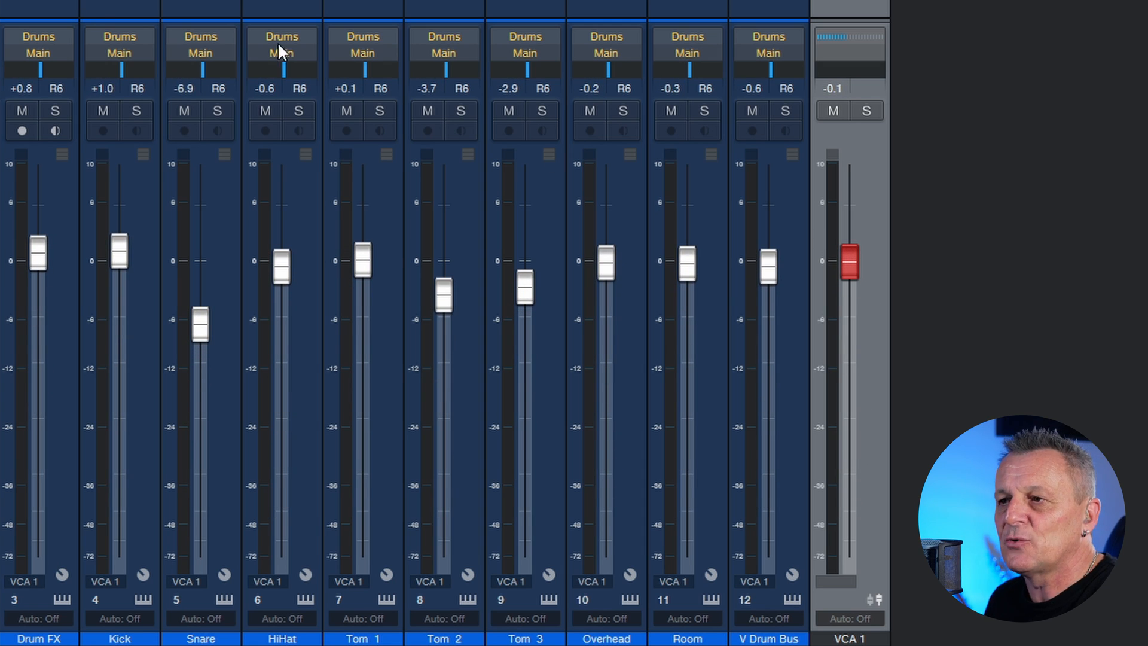
Step: Set the individual faders to about -1.5 dB on Drum FX, -5.1 on Kick, 0 dB on Snare, +1.0 on HiHat and -2.6 on Tom 1
click(220, 293)
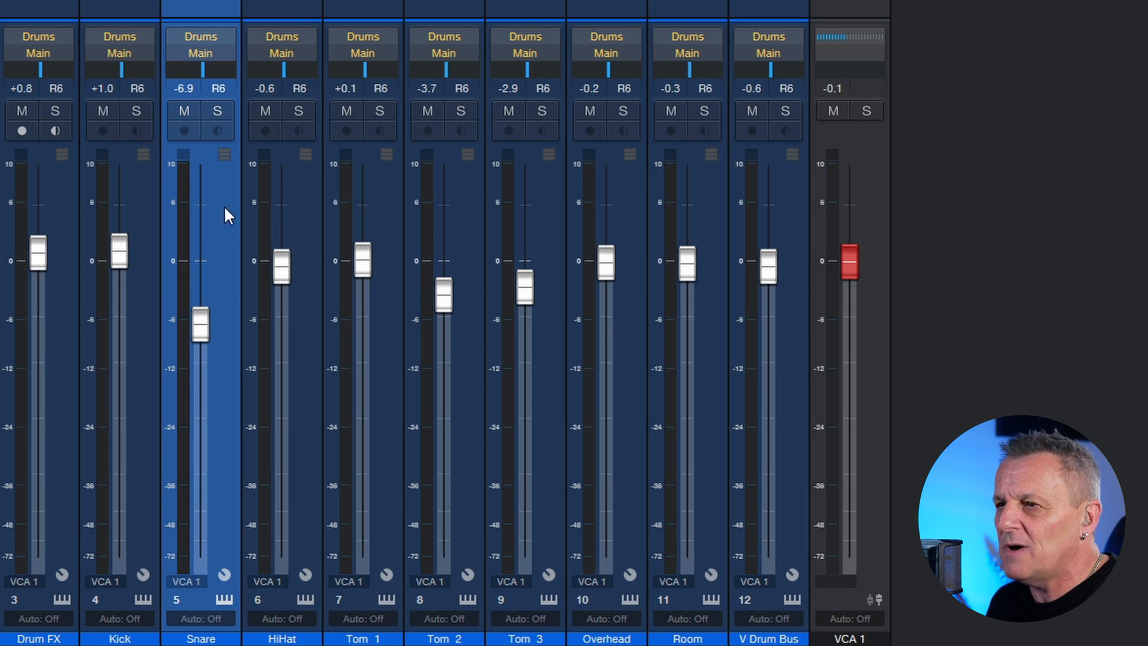
drag(206, 323, 195, 272)
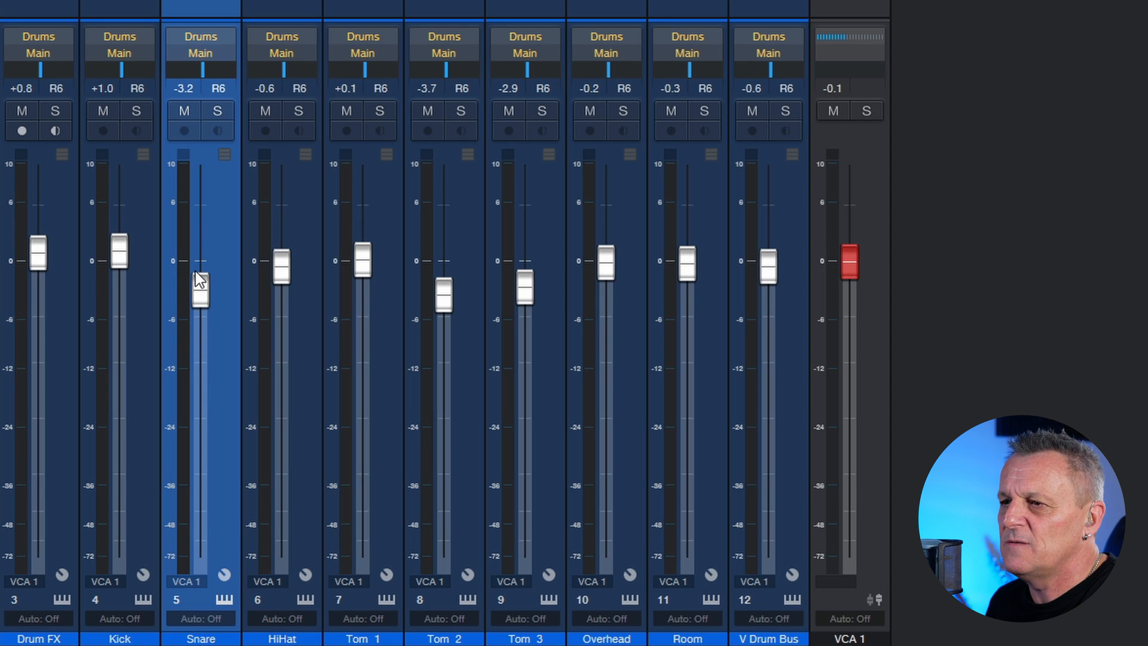
drag(34, 257, 39, 274)
drag(119, 251, 119, 281)
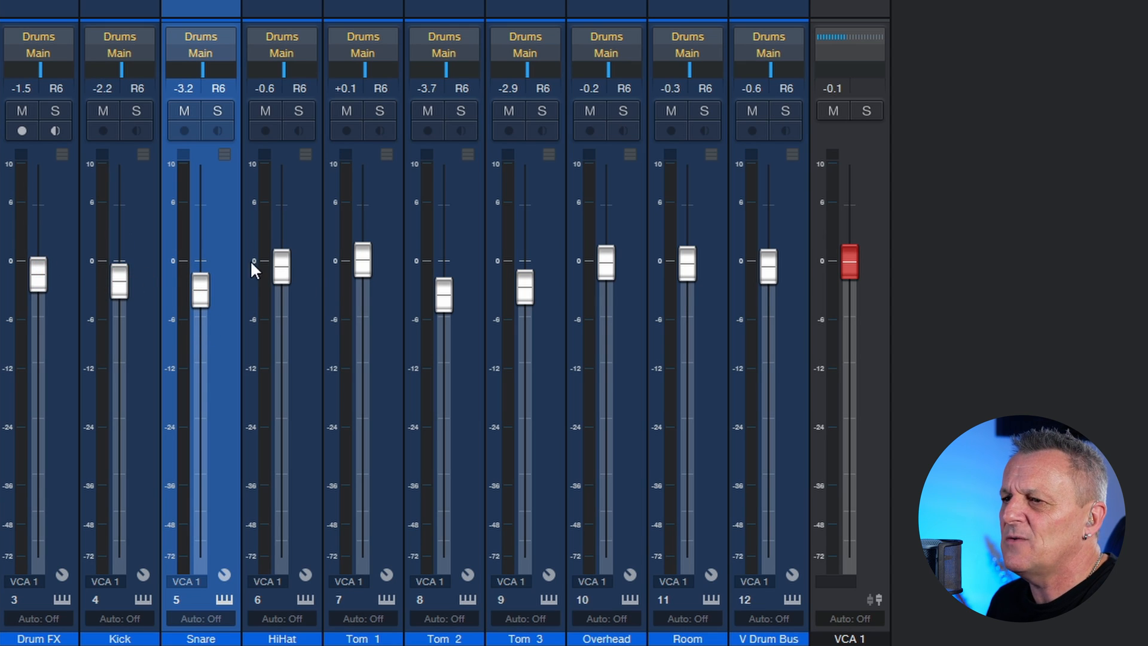
drag(360, 268, 362, 299)
drag(288, 267, 288, 250)
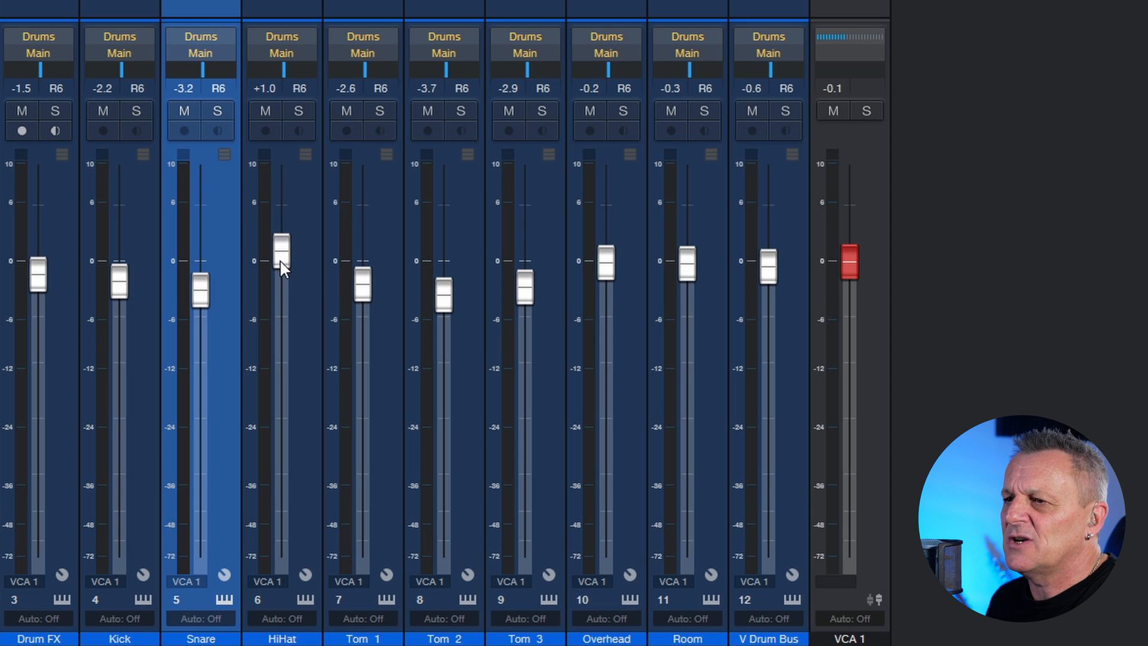
alt+click(198, 285)
drag(130, 289, 125, 308)
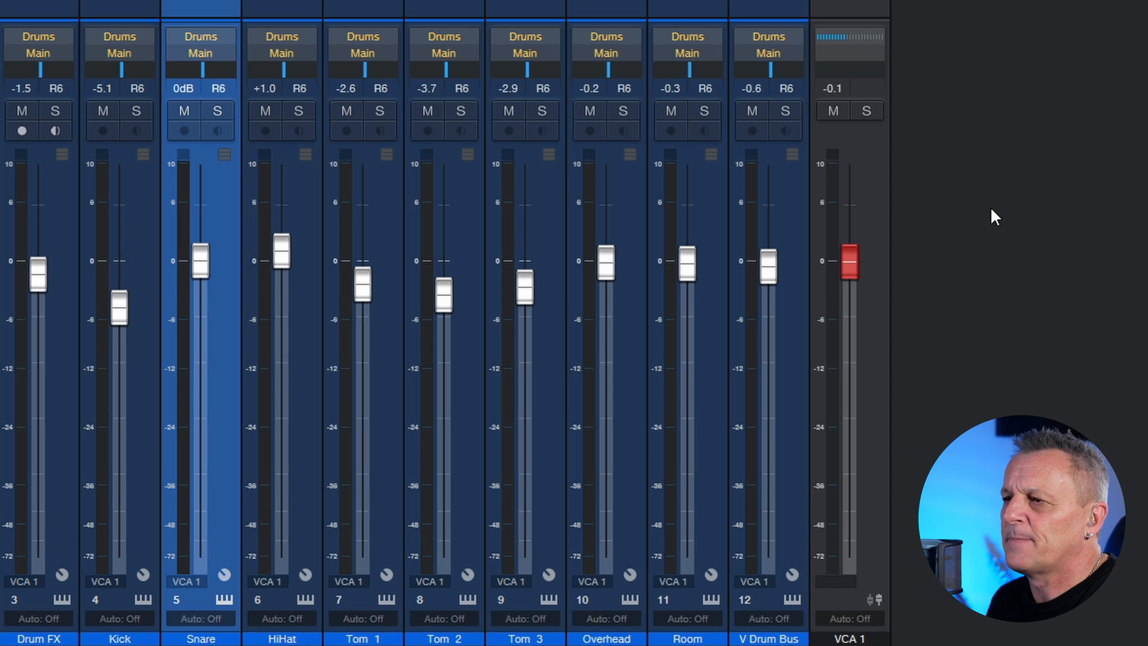
Step: Lower the VCA 1 fader to about -0.3 dB, set Snare to about -5.0 dB, and pull VCA 1 down to about -20.8 dB
mouse_move(855, 272)
mouse_down()
mouse_move(837, 389)
mouse_move(860, 248)
mouse_move(852, 219)
mouse_move(849, 335)
mouse_move(856, 240)
mouse_move(856, 285)
mouse_move(851, 267)
mouse_up()
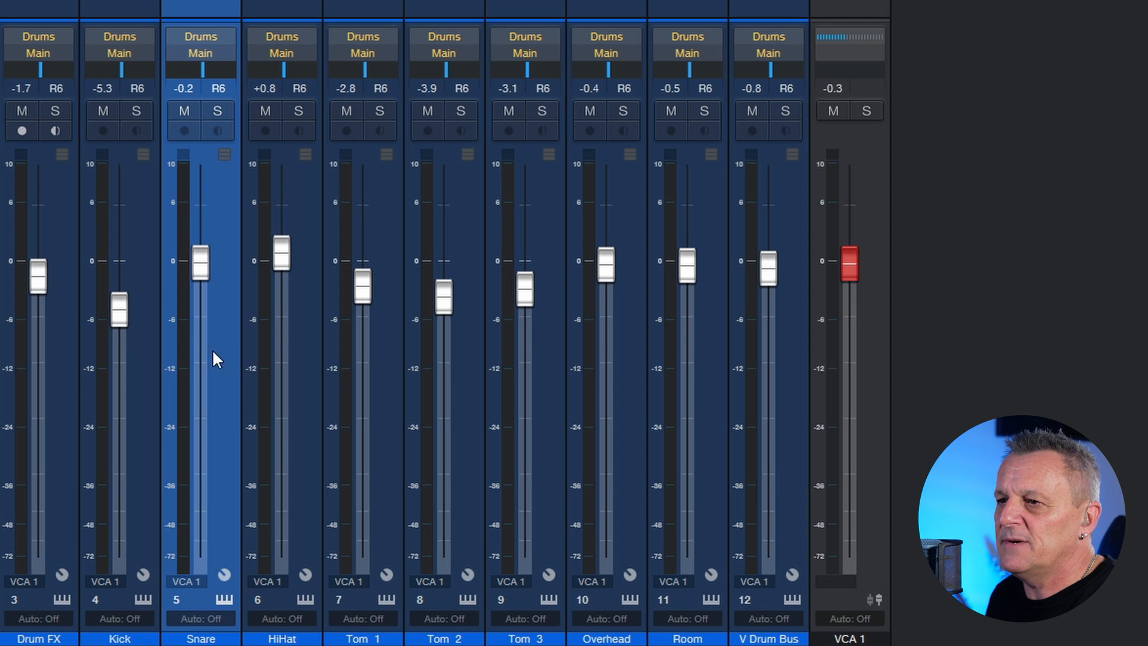
drag(197, 269, 207, 314)
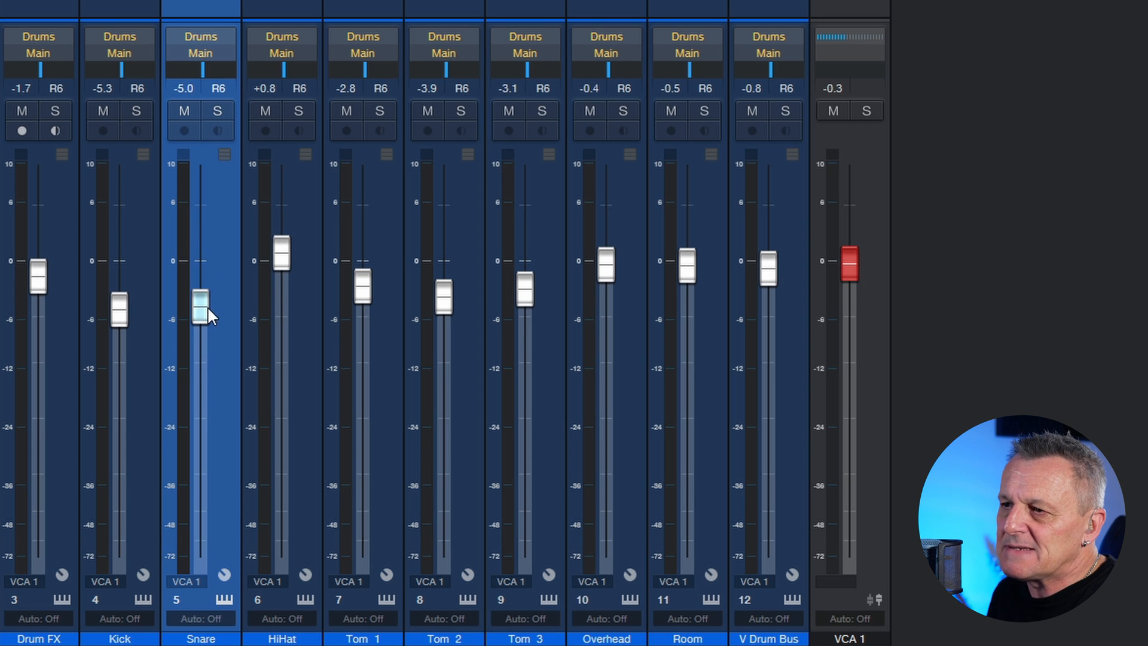
drag(852, 269, 850, 404)
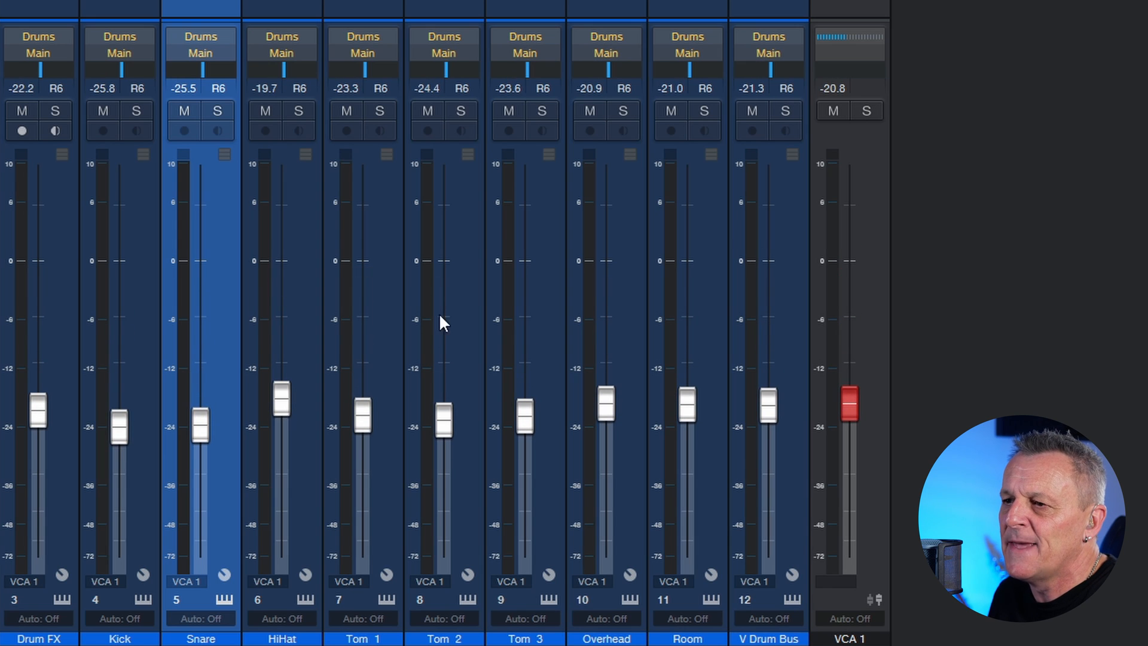
Step: Move the Snare fader to about -24.0 and then -25.7 dB, and raise the VCA 1 fader to about -2.0 dB
mouse_move(202, 431)
mouse_down()
mouse_move(202, 455)
mouse_move(203, 421)
mouse_up()
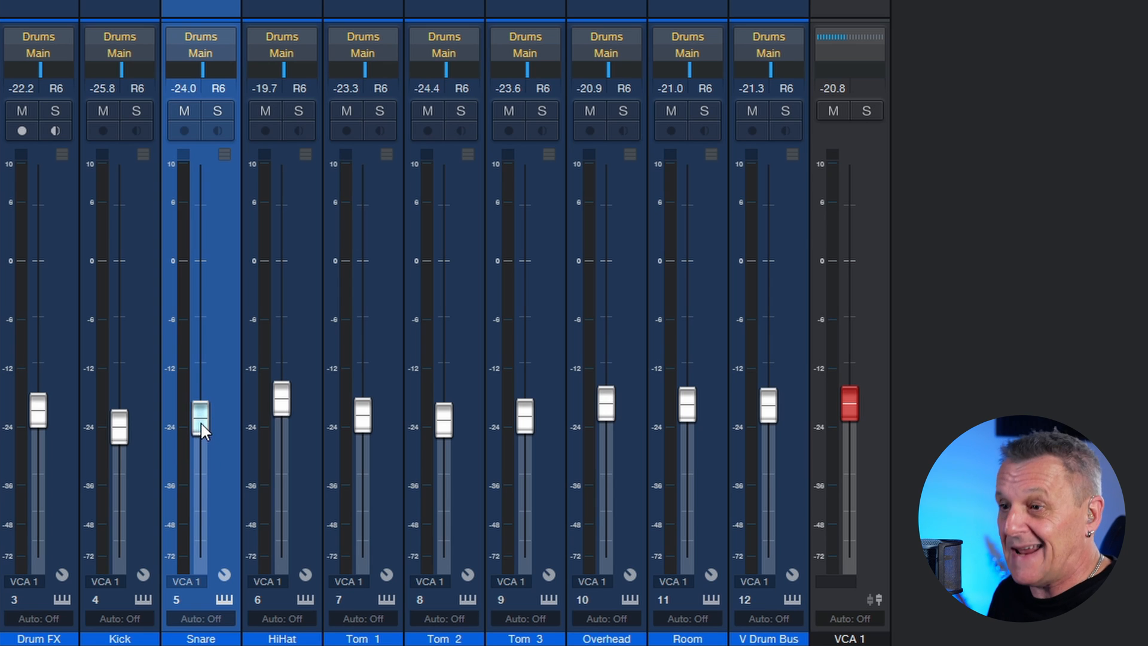
mouse_move(205, 429)
mouse_down()
mouse_move(206, 443)
mouse_move(208, 429)
mouse_up()
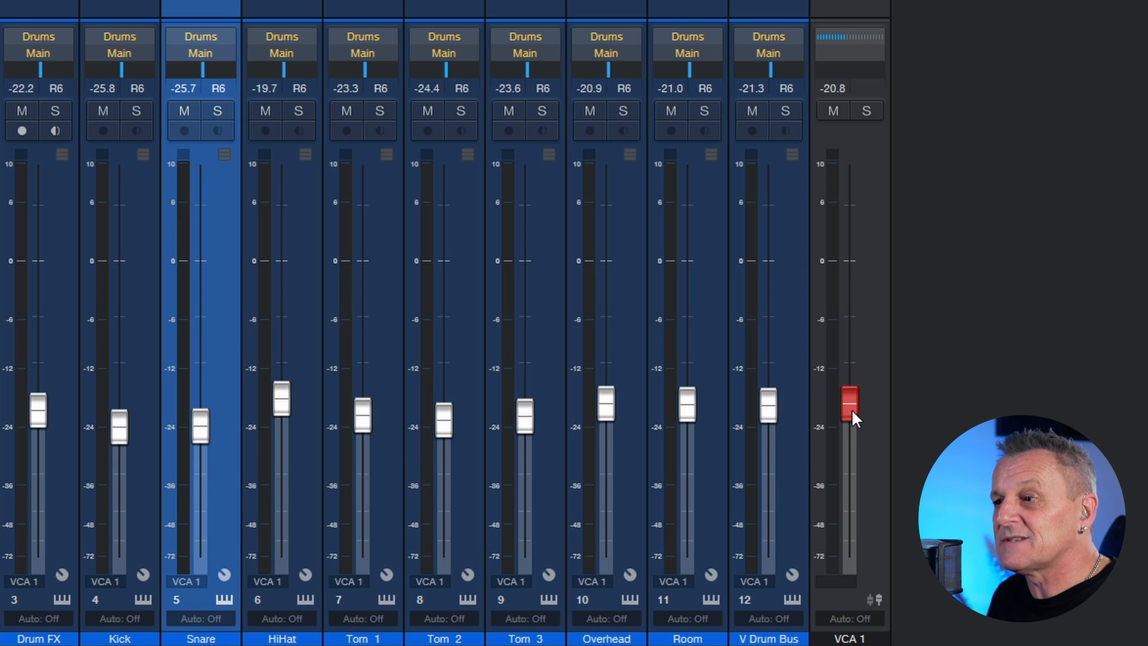
drag(857, 410, 859, 284)
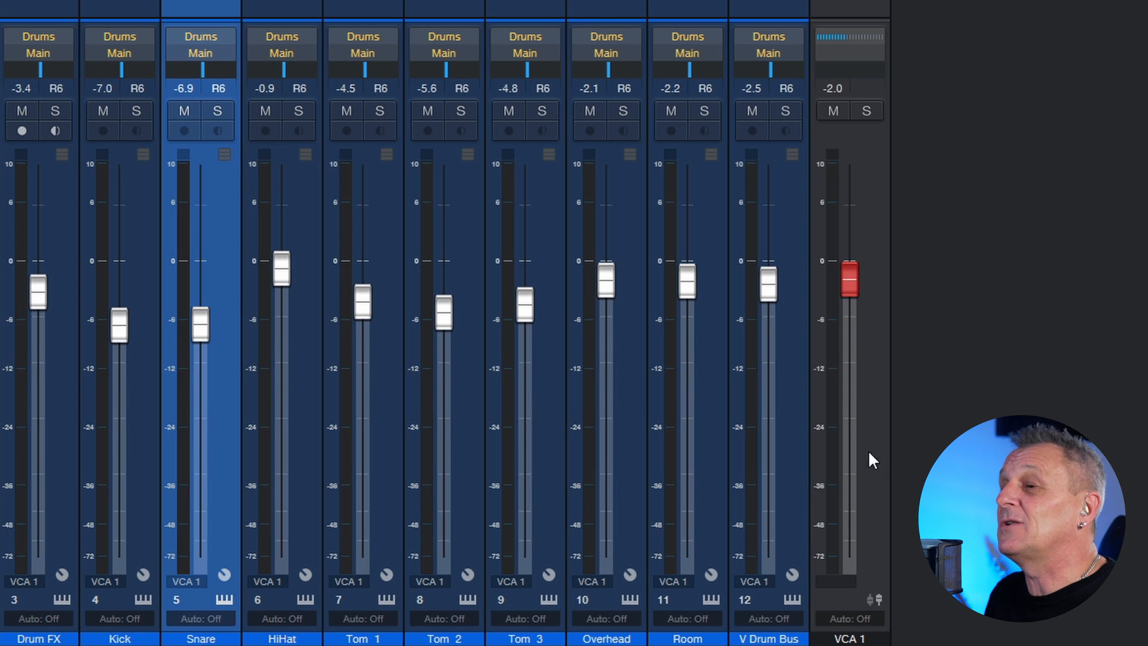